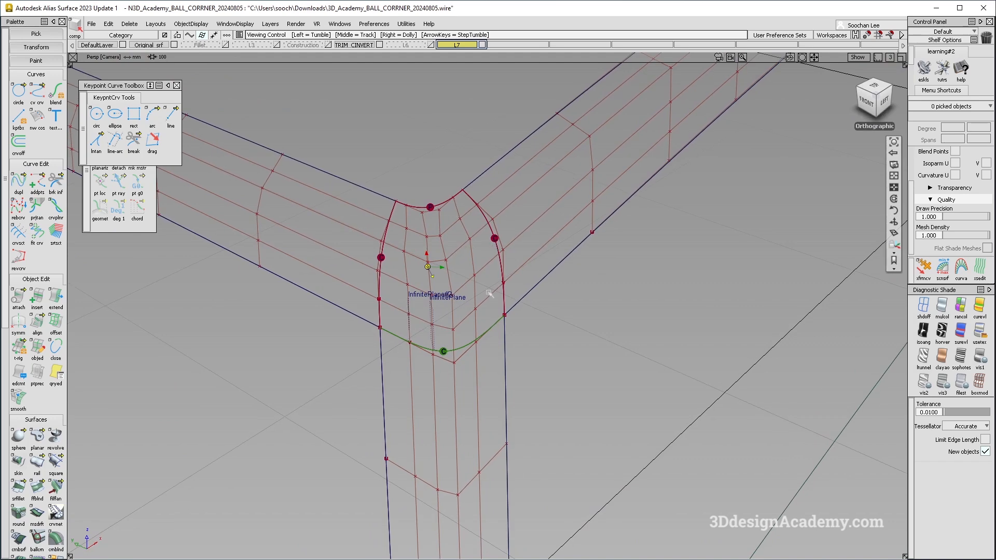
Review the continuity and fitting tolerances in the construction options, then close them.
left_click_drag(514, 305, 467, 258, "alt+shift")
left_click_drag(429, 290, 510, 273, "alt+shift")
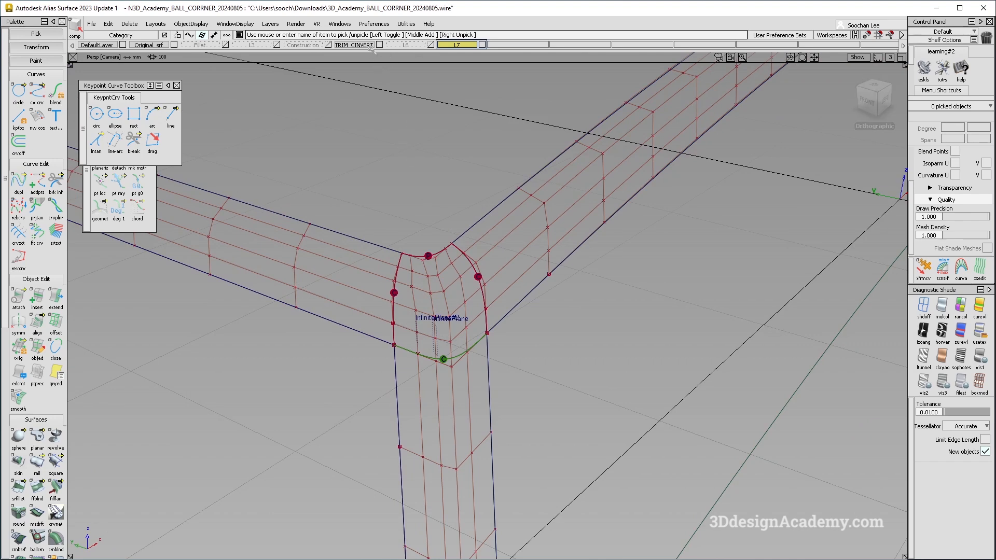
left_click(381, 24)
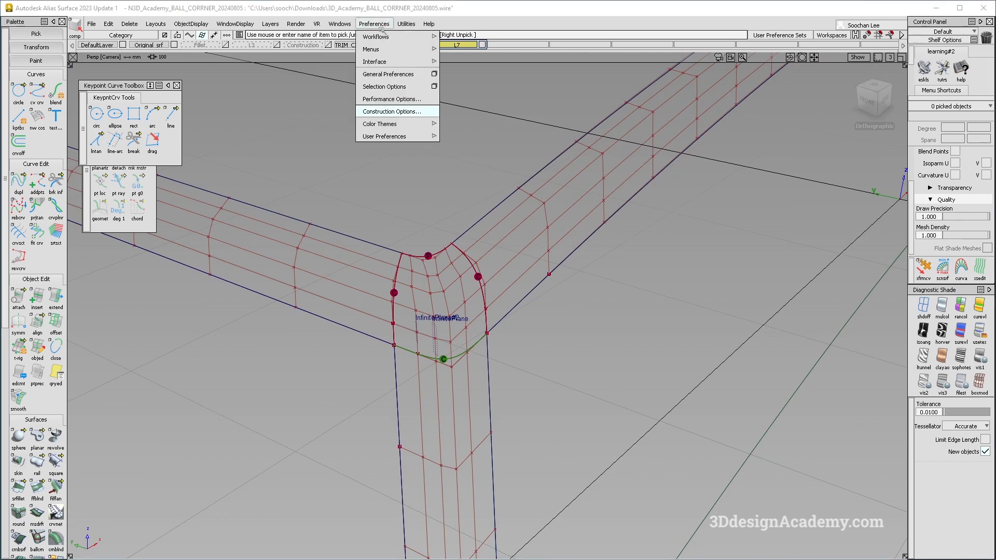
left_click(408, 112)
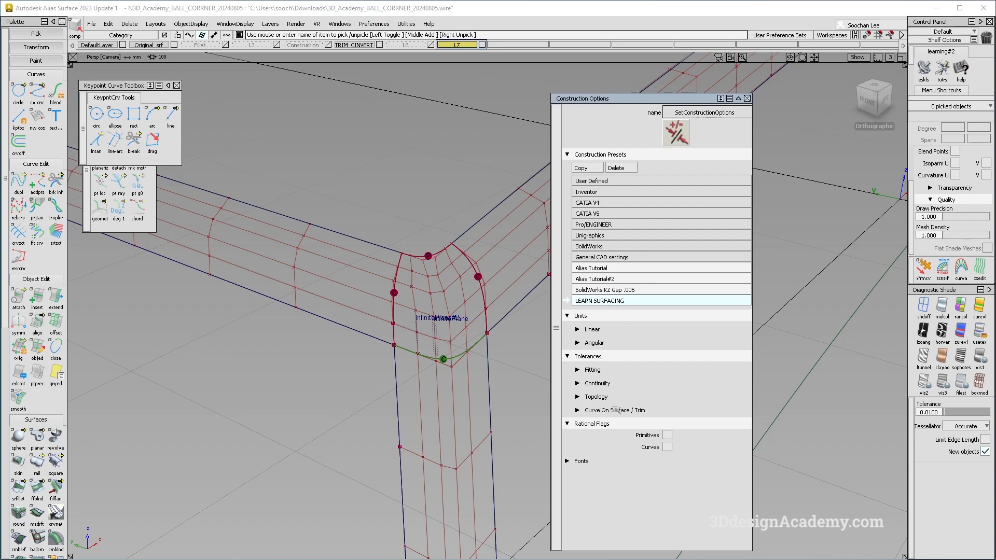
left_click(598, 384)
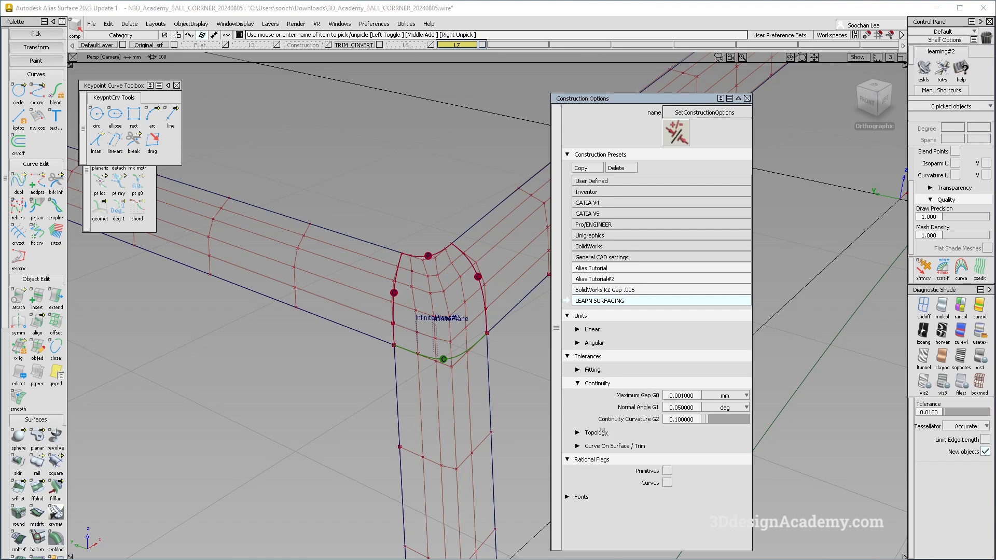
left_click(593, 370)
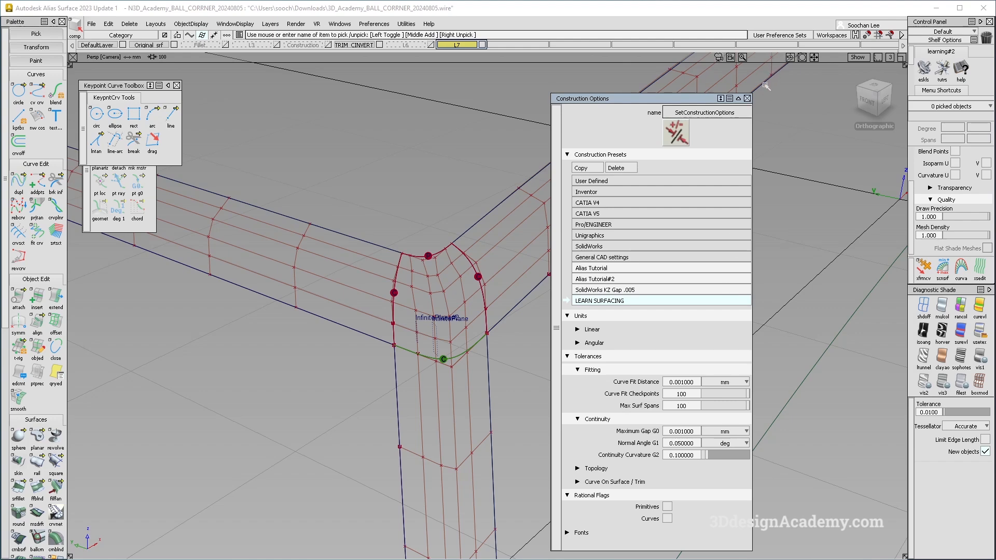
left_click(747, 98)
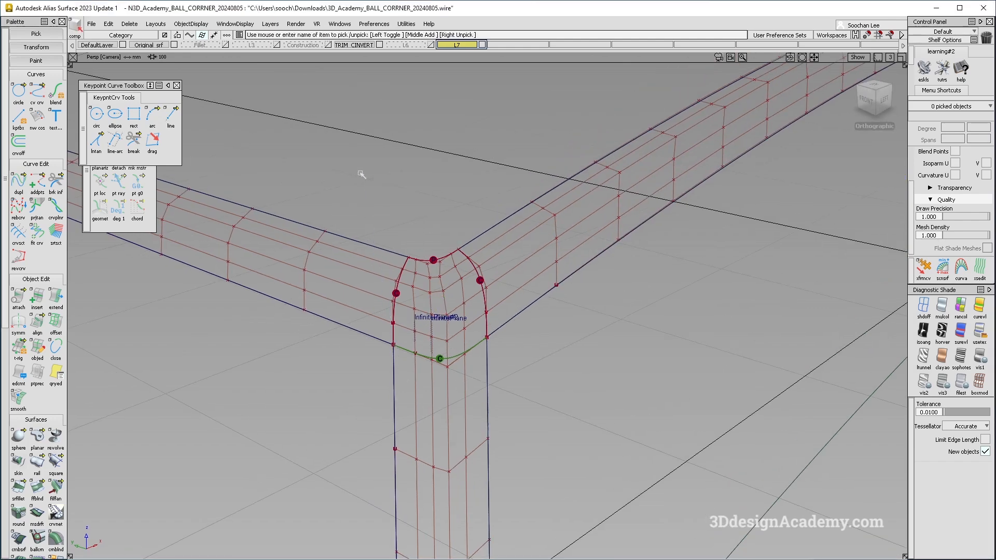
Examine the ball corner and its three adjoining fillet surfaces from several angles, highlighting one of the upper fillets.
left_click_drag(356, 171, 406, 306, "alt+shift")
right_click_drag(407, 306, 371, 296, "alt+shift")
left_click(394, 273)
left_click_drag(371, 296, 418, 315, "alt+shift")
right_click_drag(418, 316, 483, 293, "alt+shift")
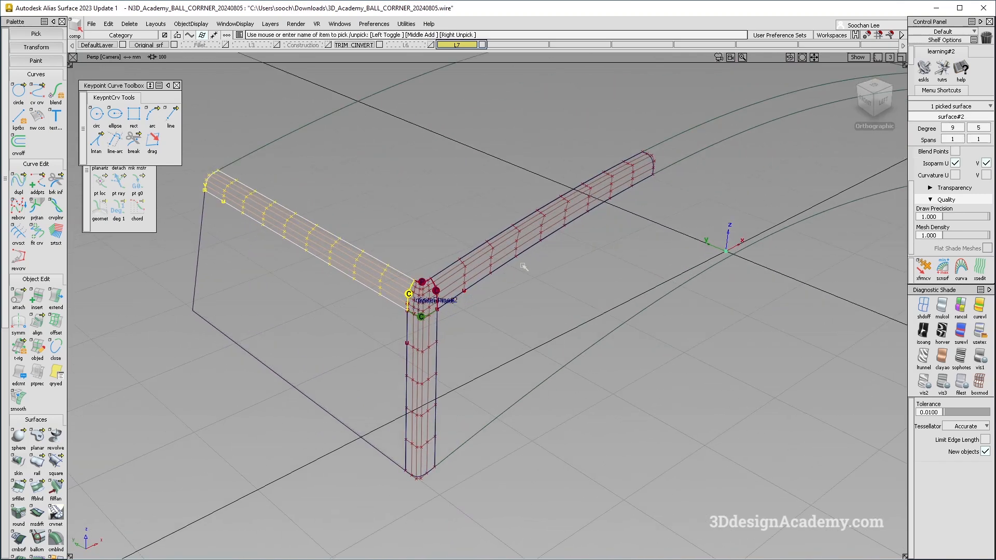
middle_click_drag(484, 330, 495, 335, "alt+shift")
left_click_drag(498, 338, 498, 385, "ctrl+shift")
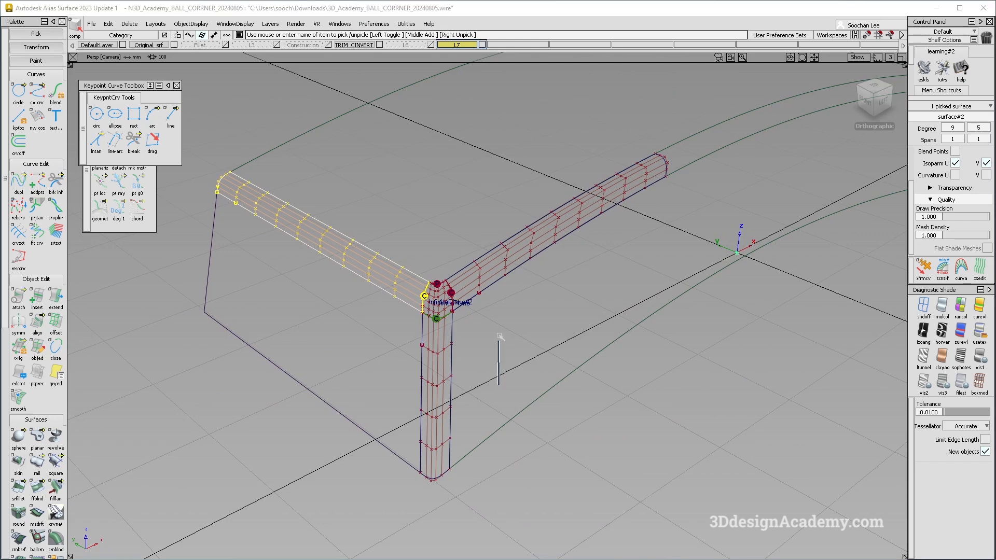
left_click_drag(481, 333, 420, 292, "alt+shift")
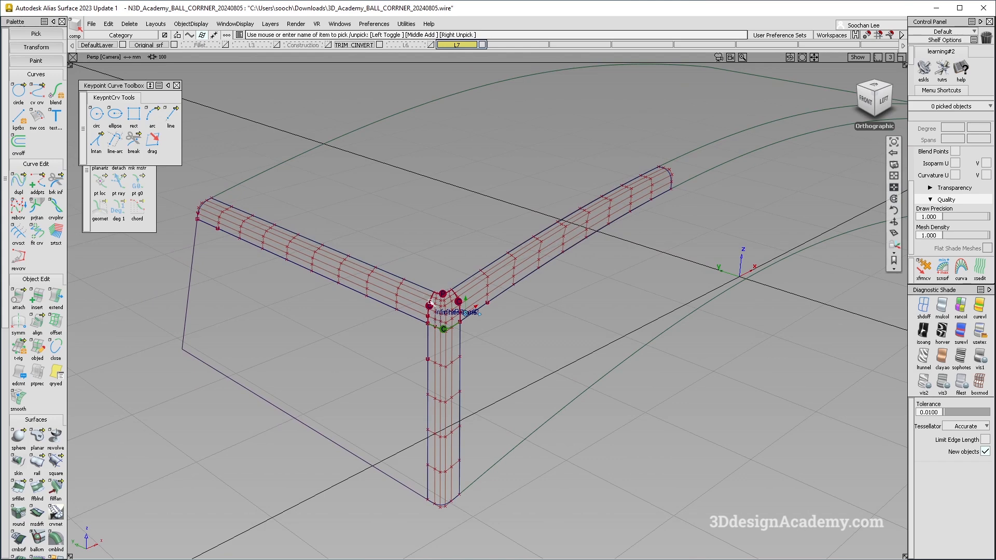
left_click_drag(463, 307, 410, 308, "alt+shift")
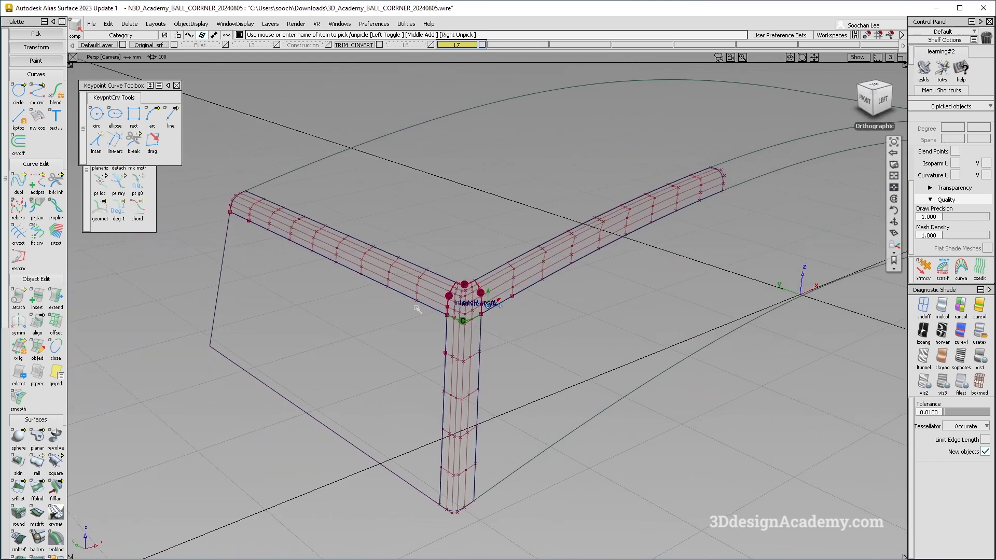
left_click(443, 287)
left_click_drag(489, 295, 614, 294, "alt+shift")
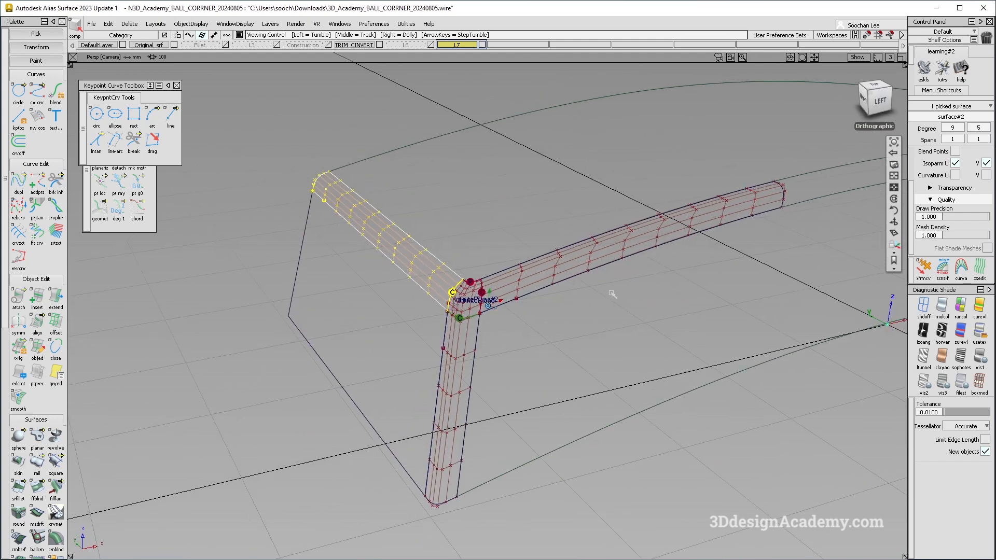
left_click(536, 346)
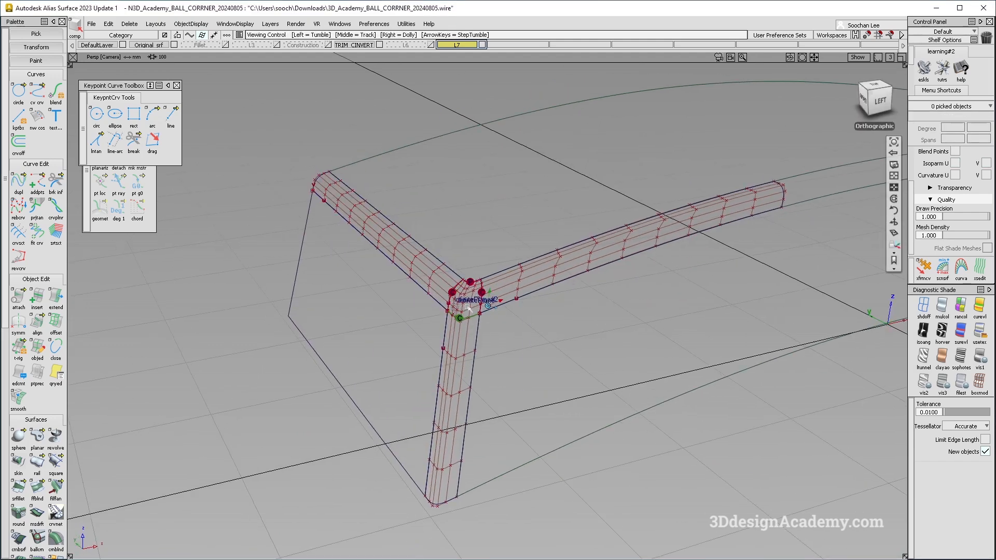
left_click_drag(485, 323, 512, 340, "alt+shift")
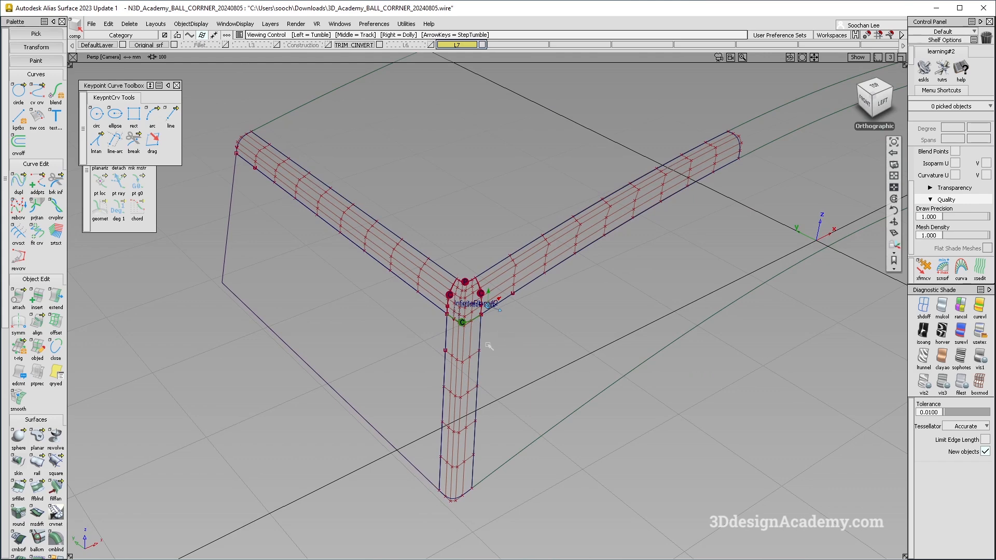
right_click_drag(474, 337, 450, 310, "alt+shift")
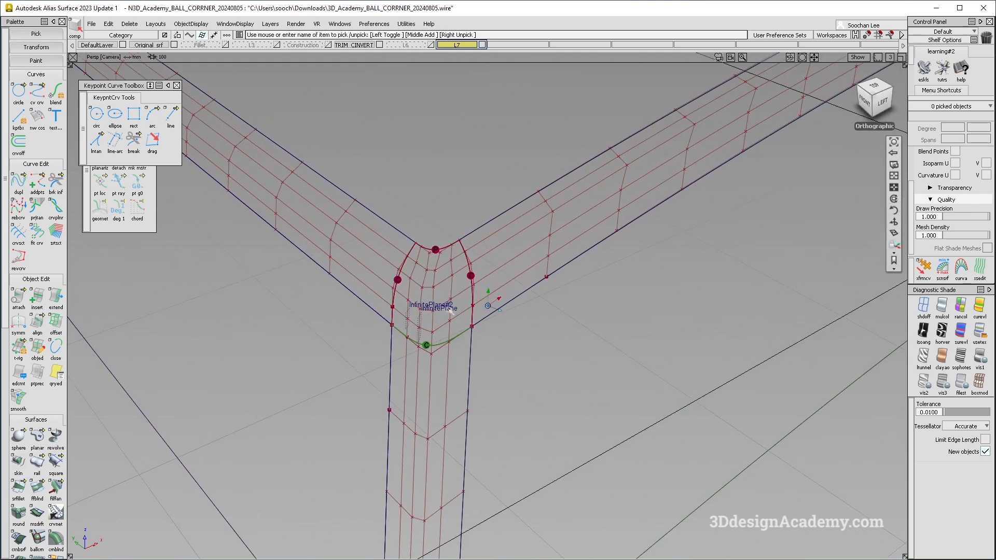
left_click_drag(477, 311, 509, 311, "alt+shift")
right_click_drag(508, 310, 497, 310, "alt+shift")
left_click_drag(497, 310, 525, 294, "alt+shift")
Start the G2 surface continuity check with the comb display turned on.
scroll(36, 290, "down", 8)
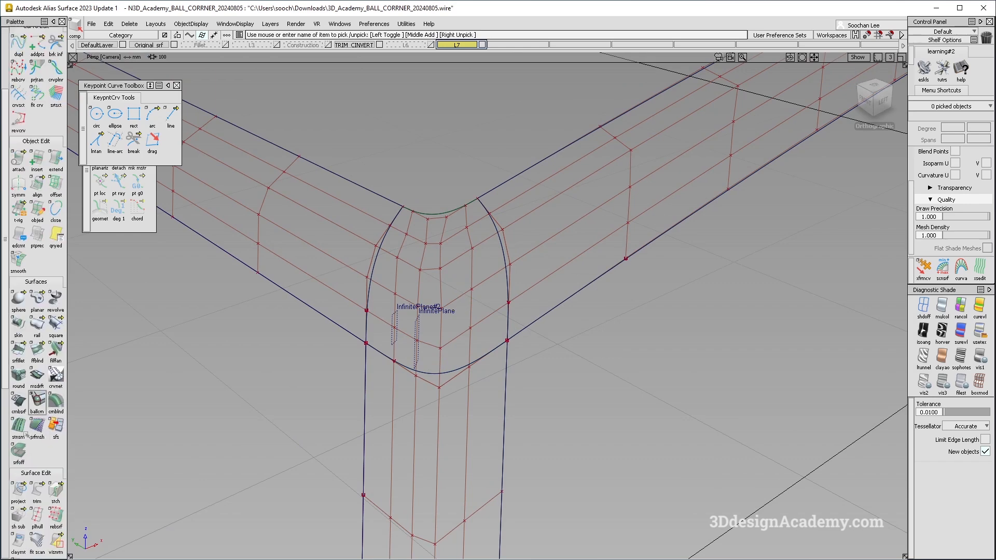
scroll(31, 451, "down", 2)
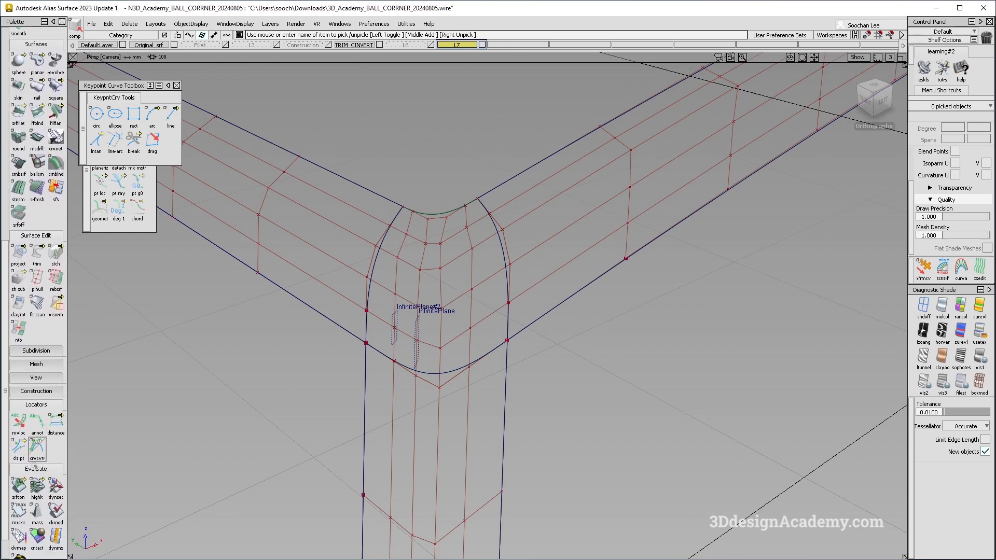
double_click(19, 486)
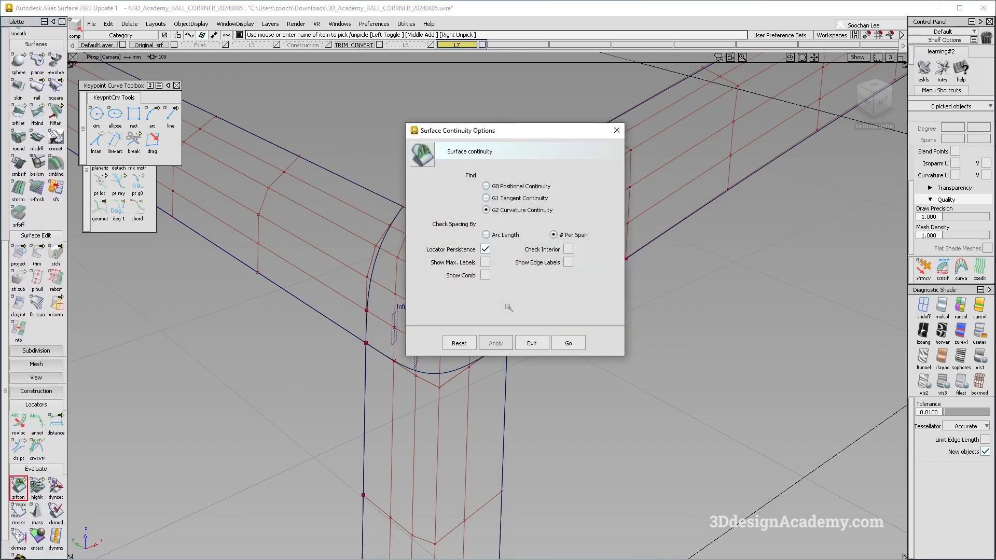
left_click(485, 275)
left_click(568, 343)
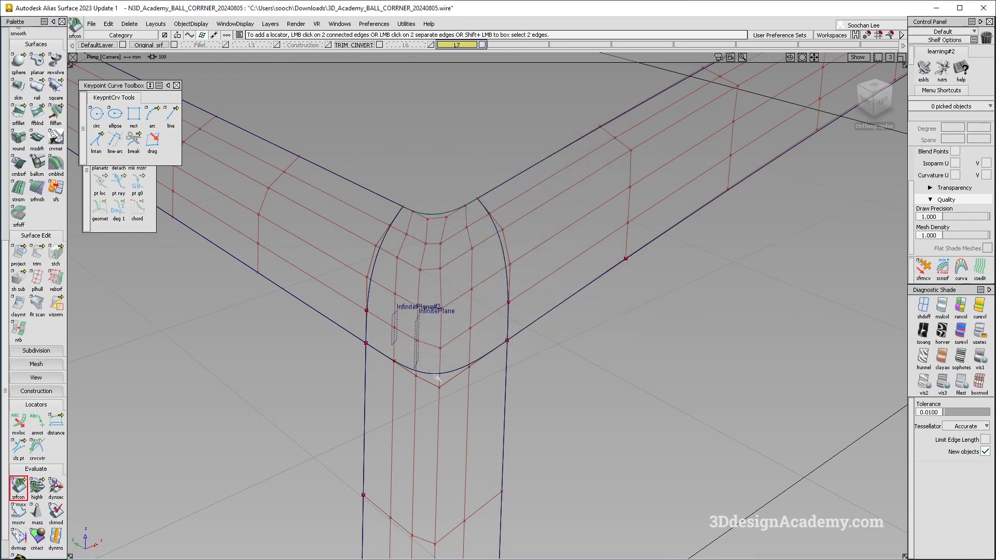
Check curvature continuity along the corner patch's lower edge, both side edges and top edge.
left_click(437, 377)
left_click(379, 247)
left_click(501, 239)
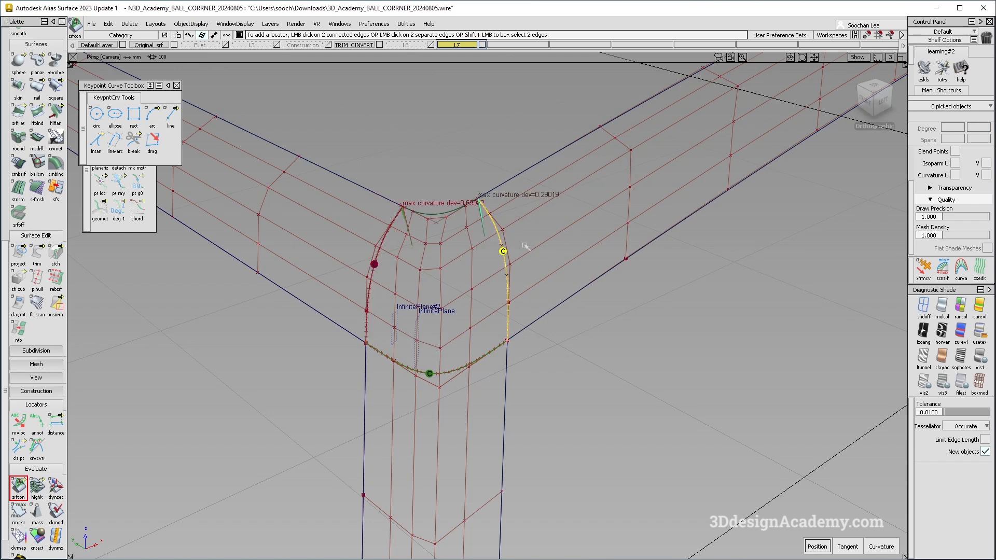
left_click(440, 214)
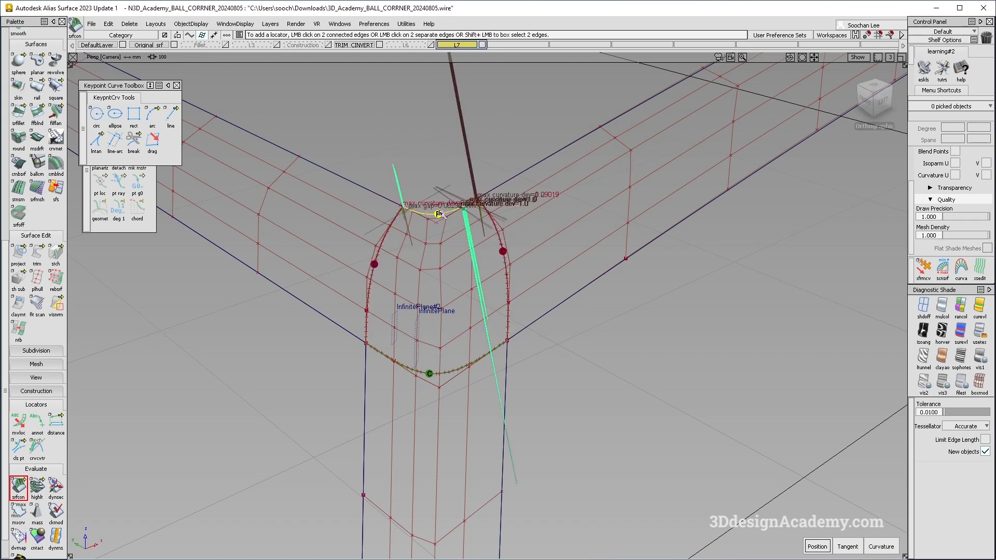
Examine the continuity combs and deviation labels along the corner patch's top edge.
right_click_drag(443, 212, 465, 216, "alt+shift")
mouse_move(466, 216)
left_mouse_down("alt+shift")
mouse_move(467, 289)
mouse_move(467, 267)
mouse_move(529, 217)
mouse_move(478, 217)
left_mouse_up("alt+shift")
mouse_move(478, 217)
right_mouse_down("alt+shift")
mouse_move(509, 202)
mouse_move(510, 219)
mouse_move(494, 220)
right_mouse_up("alt+shift")
left_click_drag(493, 220, 506, 207, "alt+shift")
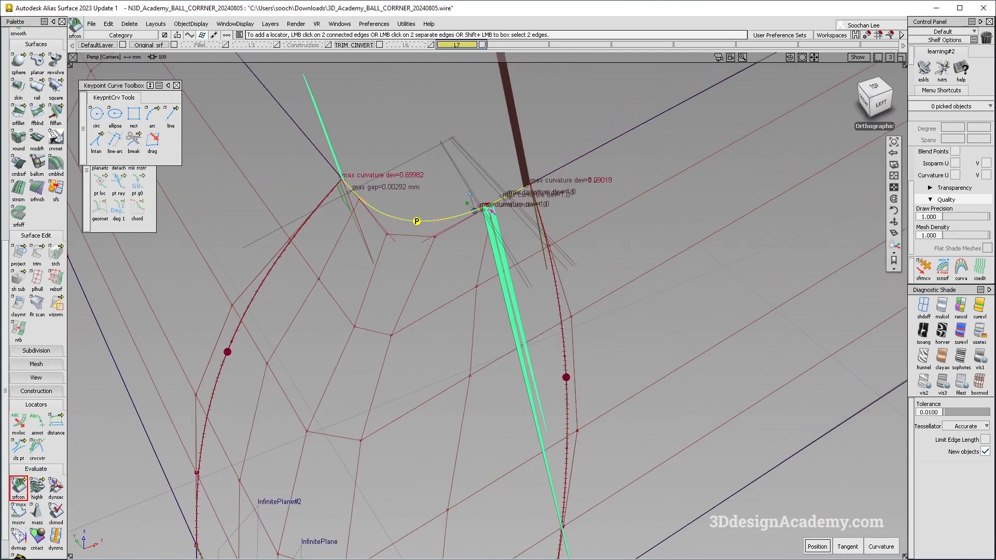
right_click_drag(556, 188, 535, 207, "alt+shift")
left_click_drag(601, 219, 667, 190, "alt+shift")
right_click_drag(667, 190, 622, 187, "alt+shift")
middle_click_drag(622, 185, 579, 232, "alt+shift")
Pick the large top surface draft_srf and inspect its control points from the front view.
left_click_drag(604, 118, 555, 156, "ctrl+shift")
left_click(509, 132)
right_click_drag(519, 156, 498, 202, "ctrl+shift")
left_click_drag(421, 254, 566, 248, "alt+shift")
right_click_drag(442, 247, 457, 219, "alt+shift")
left_click_drag(457, 219, 513, 202, "alt+shift")
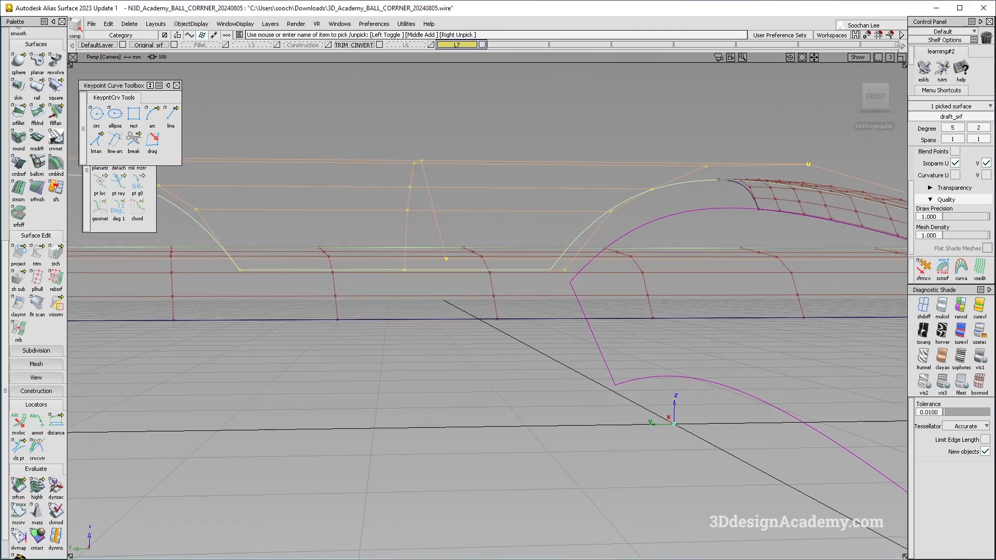
left_click(876, 97)
right_click_drag(489, 195, 456, 185, "alt+shift")
middle_click_drag(456, 185, 492, 200, "alt+shift")
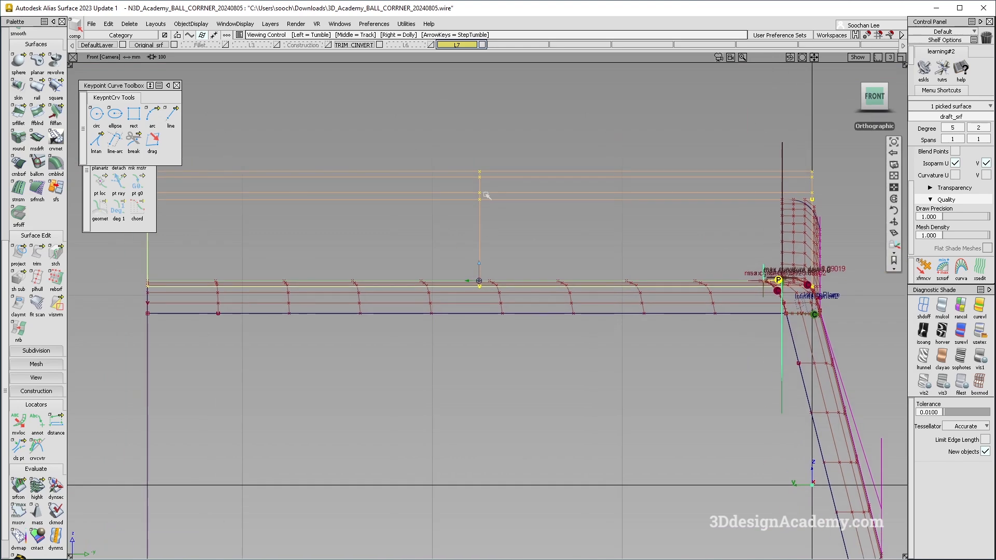
Clear the selection and draw a straight horizontal edit-point curve across the top surface in the front view.
left_click_drag(316, 280, 262, 89, "ctrl+shift")
scroll(44, 104, "up", 10)
scroll(44, 103, "up", 5)
left_click_drag(37, 93, 83, 97)
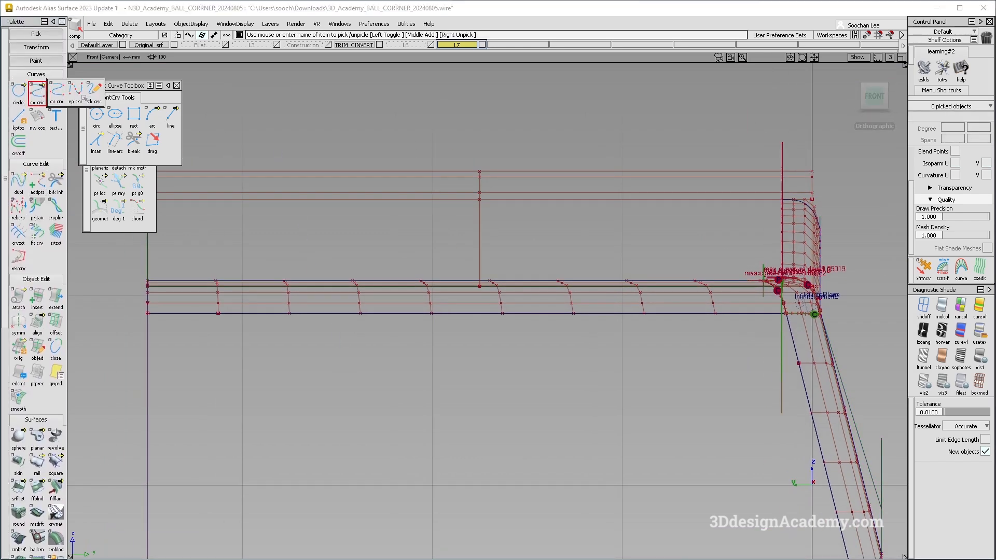
middle_click_drag(329, 207, 220, 160, "alt+shift")
left_click(196, 161)
left_click(860, 162)
left_click(531, 162, "alt+shift")
Pick the new straight curve in perspective and compare it with the curved top surface.
mouse_move(531, 163)
left_mouse_down("alt+shift")
mouse_move(626, 192)
mouse_move(518, 213)
left_mouse_up("alt+shift")
right_click_drag(518, 214, 540, 196, "alt+shift")
left_click_drag(540, 196, 524, 271, "alt+shift")
left_click_drag(524, 271, 524, 332, "ctrl+shift")
left_click_drag(514, 128, 584, 183, "ctrl+shift")
left_click(574, 183)
left_click_drag(480, 228, 520, 221, "alt+shift")
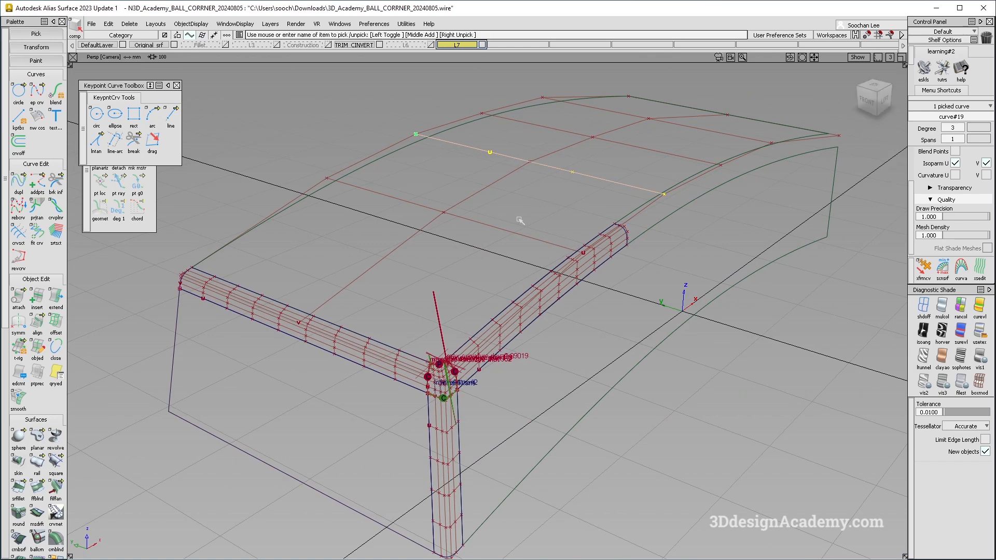
left_click_drag(497, 303, 550, 249, "ctrl+shift")
Examine the continuity combs where the corner patch's top edge meets the neighbouring surfaces.
left_click(442, 365, "alt+shift")
right_click_drag(442, 365, 500, 381, "alt+shift")
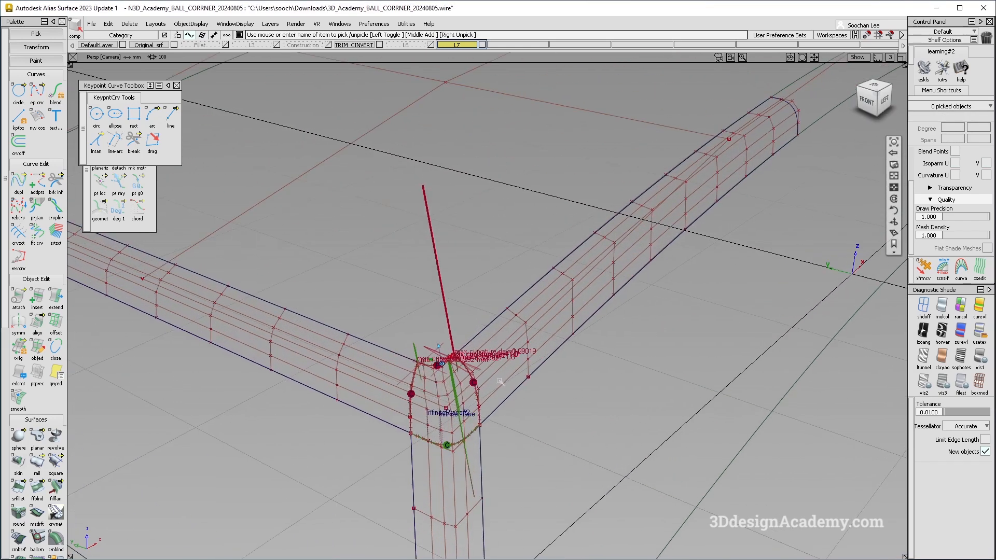
left_click_drag(500, 382, 480, 324, "alt+shift")
right_click_drag(500, 299, 534, 292, "alt+shift")
left_click_drag(494, 326, 493, 308, "alt+shift")
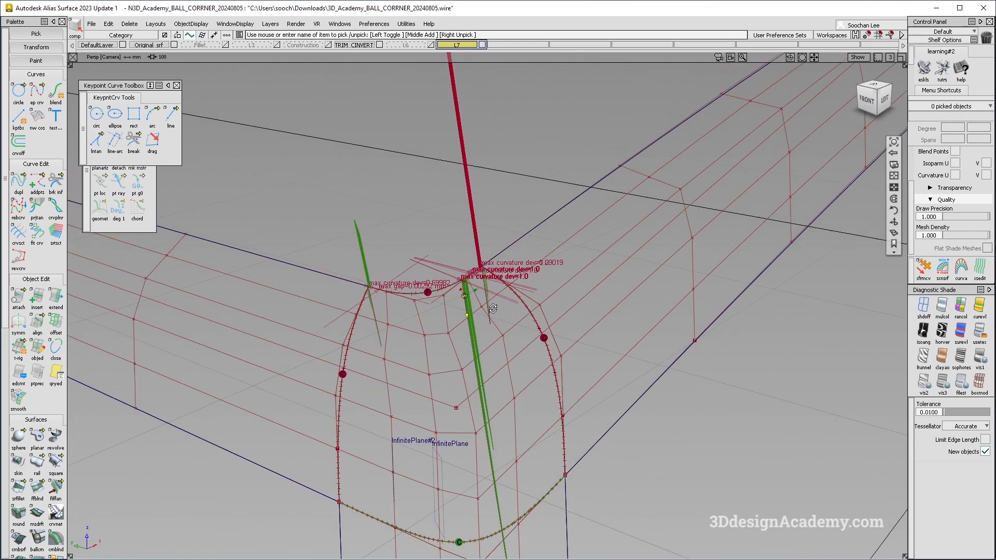
right_click_drag(482, 297, 441, 254, "alt+shift")
right_click_drag(522, 279, 498, 270, "alt+shift")
left_click_drag(493, 332, 520, 333, "alt+shift")
right_click_drag(560, 310, 513, 298, "alt+shift")
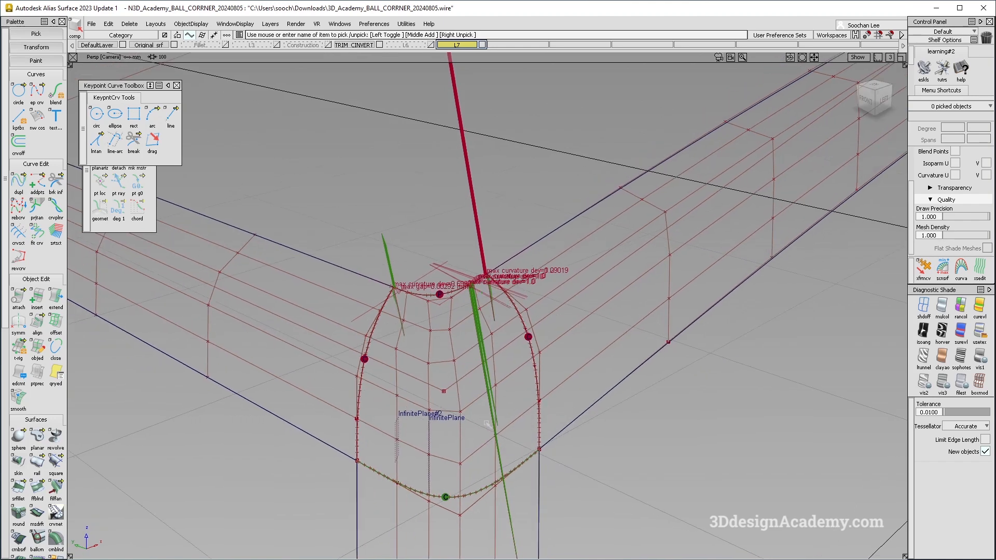
Pick the top surface draft_srf and study how its rounded corner edge meets the ball corner patch.
right_click_drag(571, 208, 639, 132, "alt+shift")
left_click(591, 201)
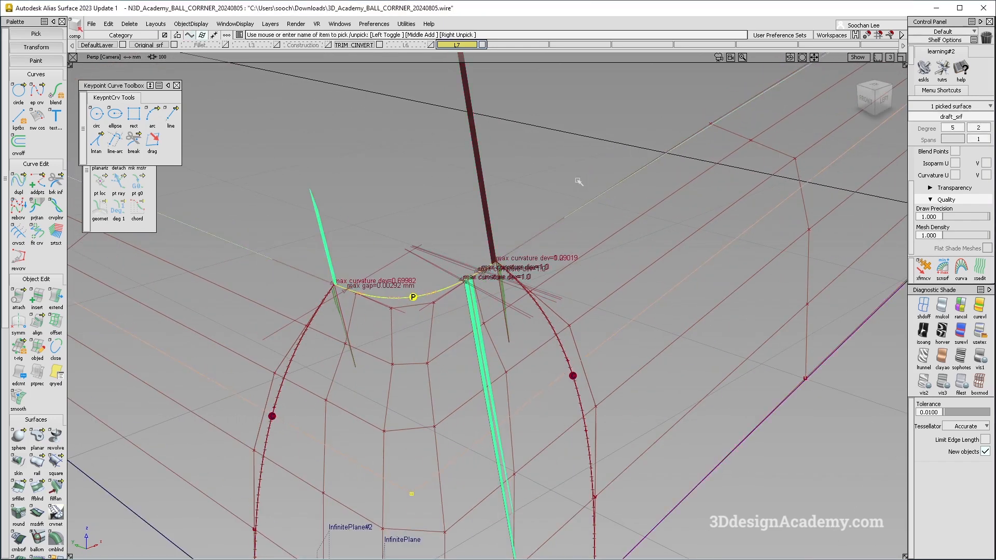
right_click_drag(577, 182, 545, 206, "alt+shift")
left_click_drag(504, 294, 433, 302, "alt+shift")
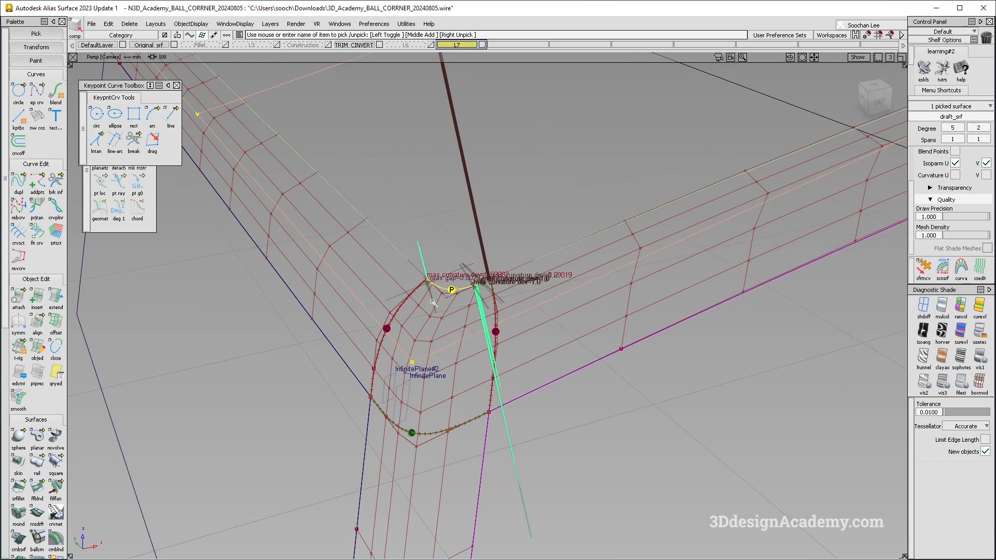
mouse_move(433, 302)
left_mouse_down("alt+shift")
mouse_move(534, 299)
mouse_move(453, 300)
left_mouse_up("alt+shift")
right_click_drag(452, 300, 490, 293, "alt+shift")
left_click_drag(490, 293, 491, 269, "alt+shift")
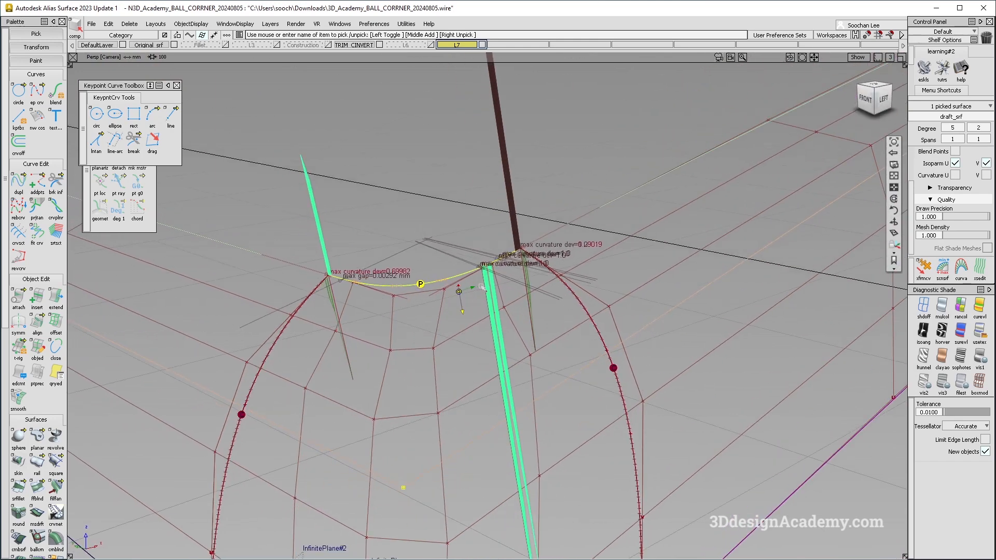
right_click_drag(482, 287, 462, 291, "alt+shift")
left_click_drag(463, 290, 692, 284, "alt+shift")
middle_click_drag(599, 231, 667, 247, "alt+shift")
right_click_drag(667, 247, 478, 283, "alt+shift")
left_click_drag(477, 282, 592, 265, "alt+shift")
right_click_drag(377, 261, 560, 270, "alt+shift")
left_click_drag(560, 270, 415, 340, "alt+shift")
middle_click_drag(485, 370, 432, 322, "alt+shift")
left_click_drag(432, 322, 505, 334, "alt+shift")
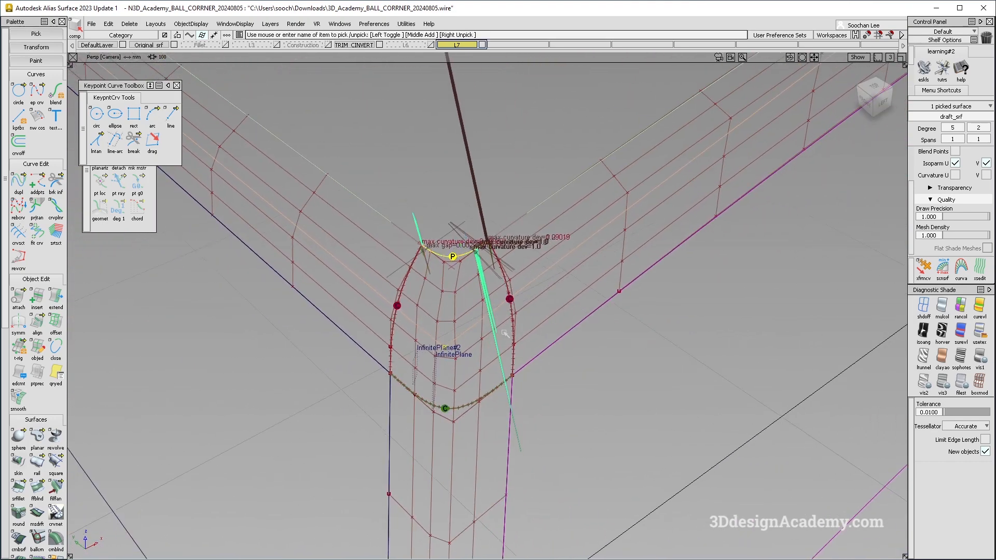
Clear the selection and remove the continuity locators from the corner patch edges.
left_click_drag(469, 420, 470, 381, "ctrl+shift")
right_click_drag(373, 306, 493, 298, "alt+shift")
left_click_drag(492, 298, 432, 338, "alt+shift")
key("ctrl+l")
Duplicate the corner patch's rounded top edge as a curve and view it from the top.
left_click(18, 181)
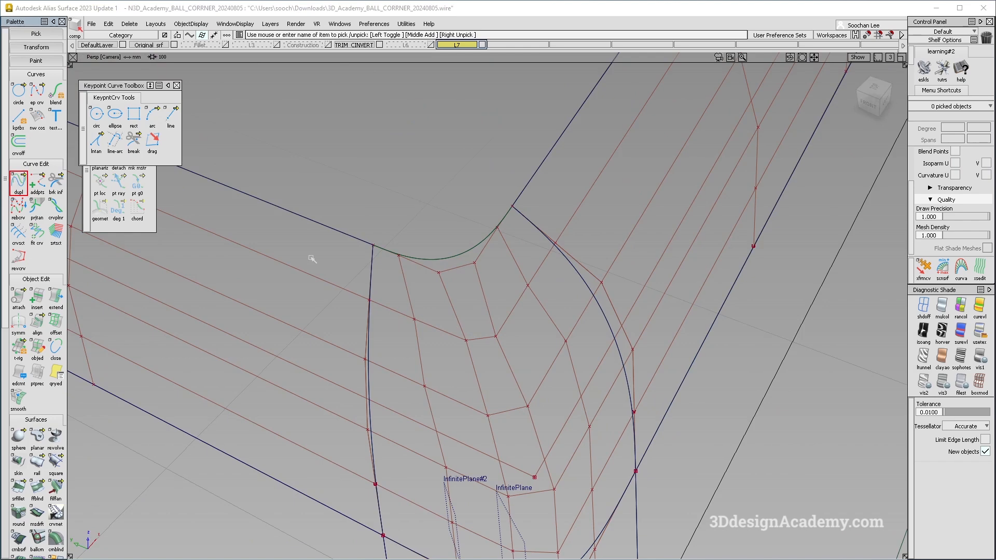
left_click(487, 273)
left_click_drag(485, 273, 466, 444, "alt+shift")
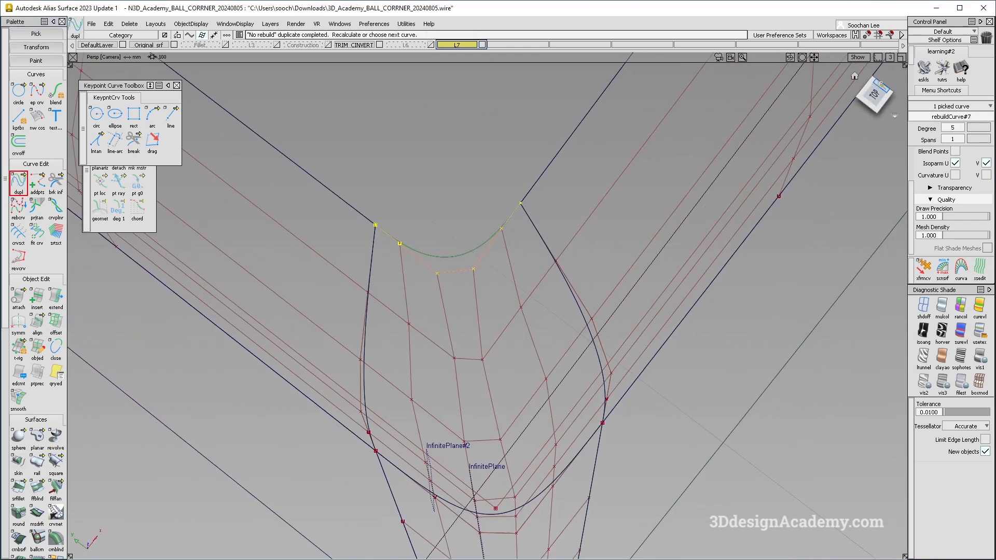
left_click(876, 95)
right_click_drag(451, 251, 505, 179, "alt+shift")
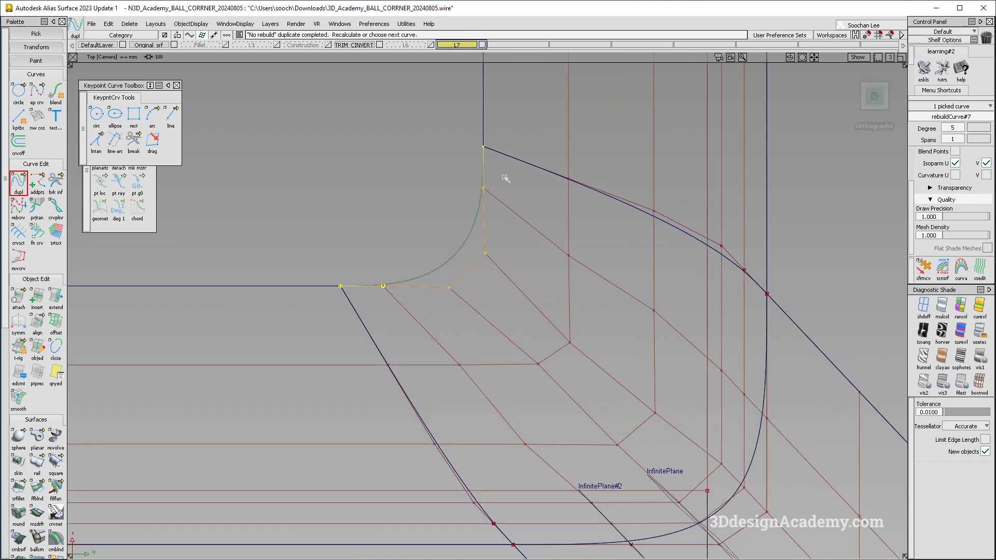
Align the right end of the duplicated curve rebuildCurve#7 to the adjoining surface edge with G2 continuity.
left_click_drag(493, 303, 514, 252, "alt+shift")
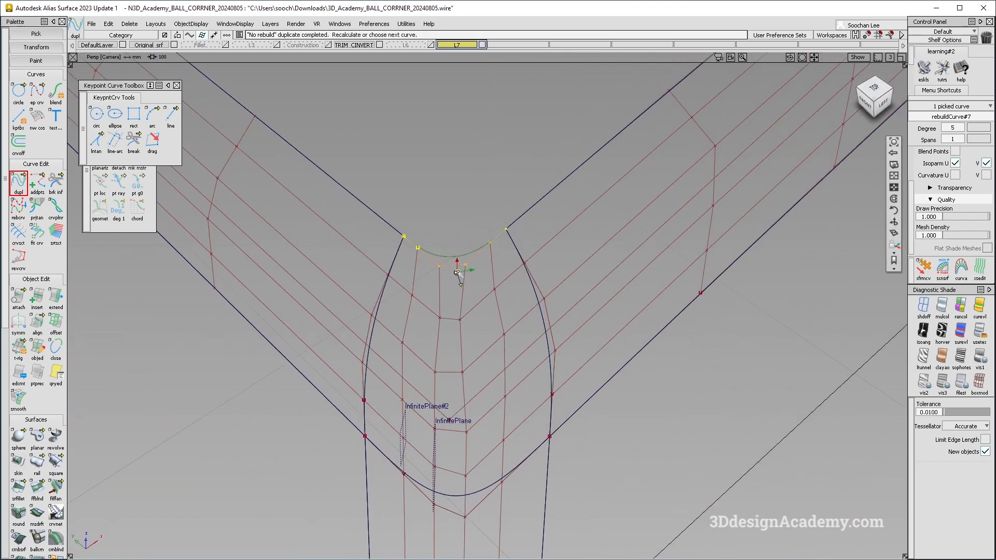
left_click_drag(458, 274, 459, 263, "alt+shift")
right_click_drag(459, 263, 471, 249, "alt+shift")
left_click_drag(460, 327, 432, 256, "ctrl+shift")
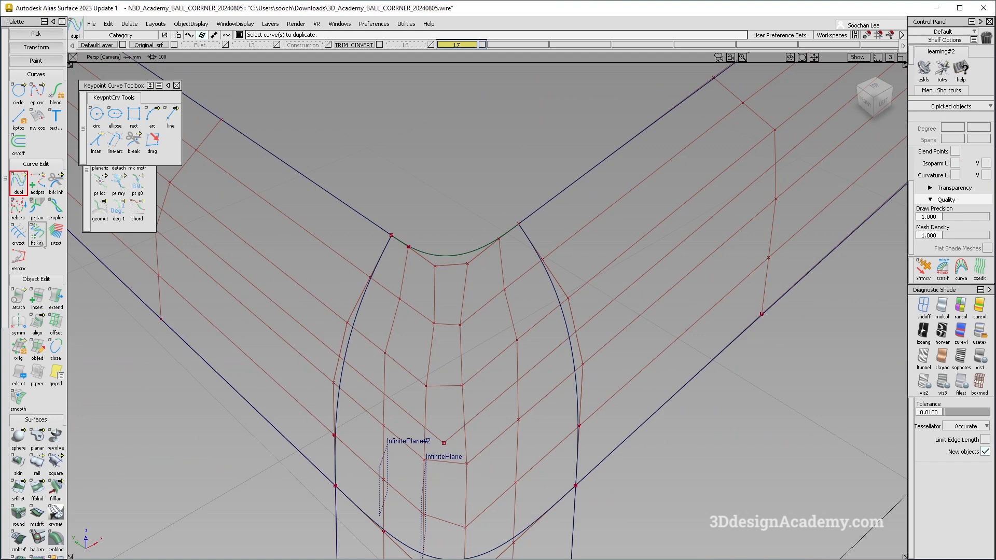
double_click(37, 322)
left_click(513, 236)
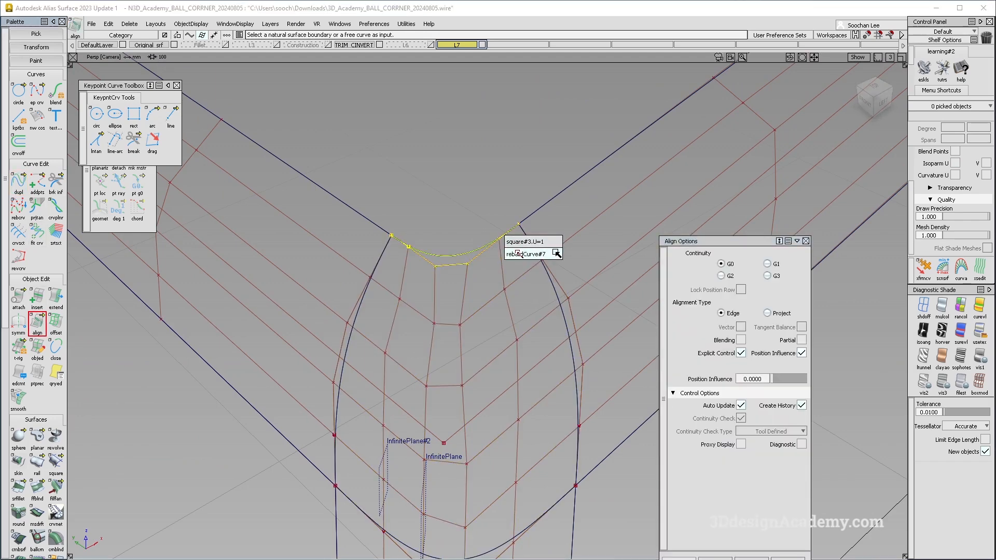
left_click(556, 255)
left_click(521, 224)
left_click(596, 217)
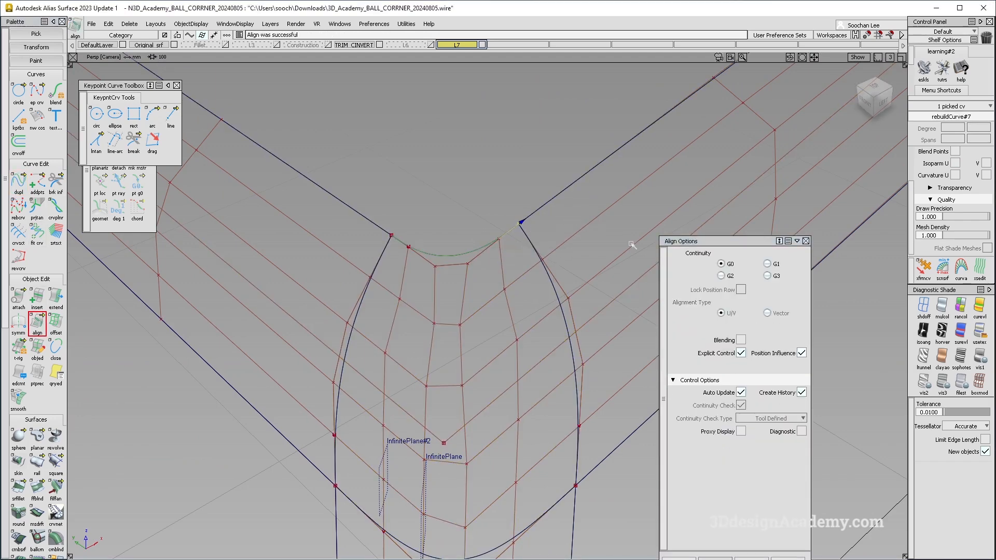
left_click(719, 278)
right_click_drag(462, 266, 549, 247, "alt+shift")
left_click_drag(549, 247, 551, 280, "alt+shift")
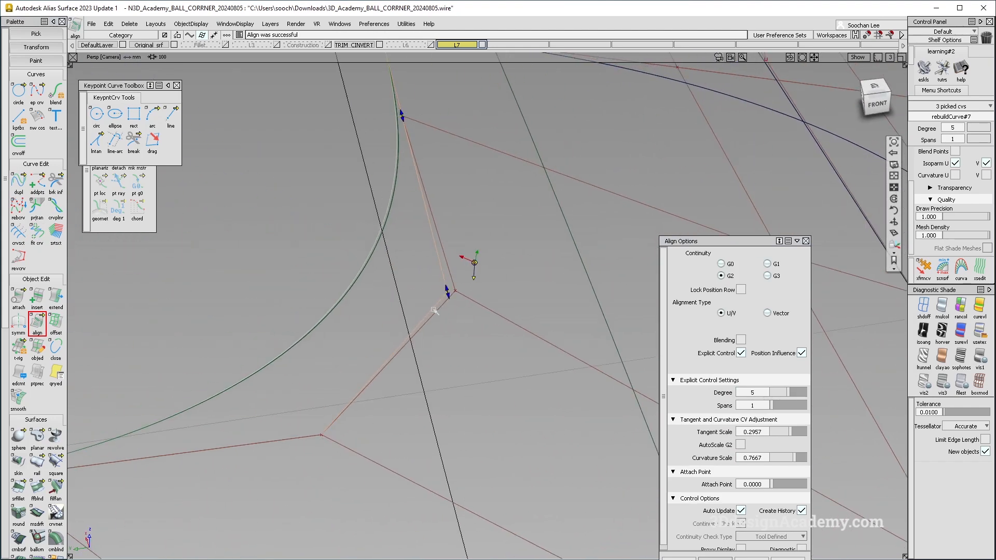
Align the curve's opposite end to its adjoining surface edge with G2 continuity and clear the selection.
right_click_drag(434, 310, 337, 332, "alt+shift")
key("a")
left_click(329, 351)
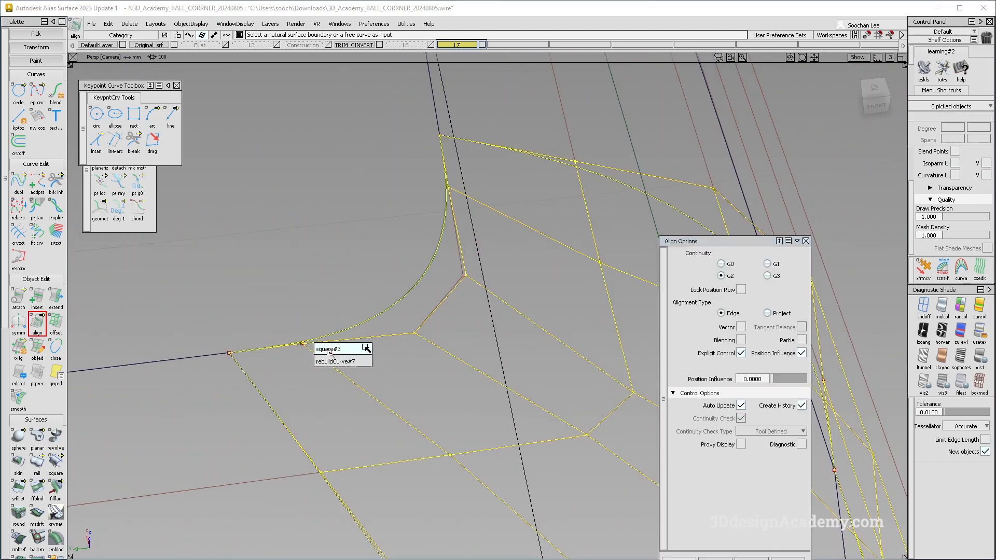
left_click(329, 349)
left_click(245, 362)
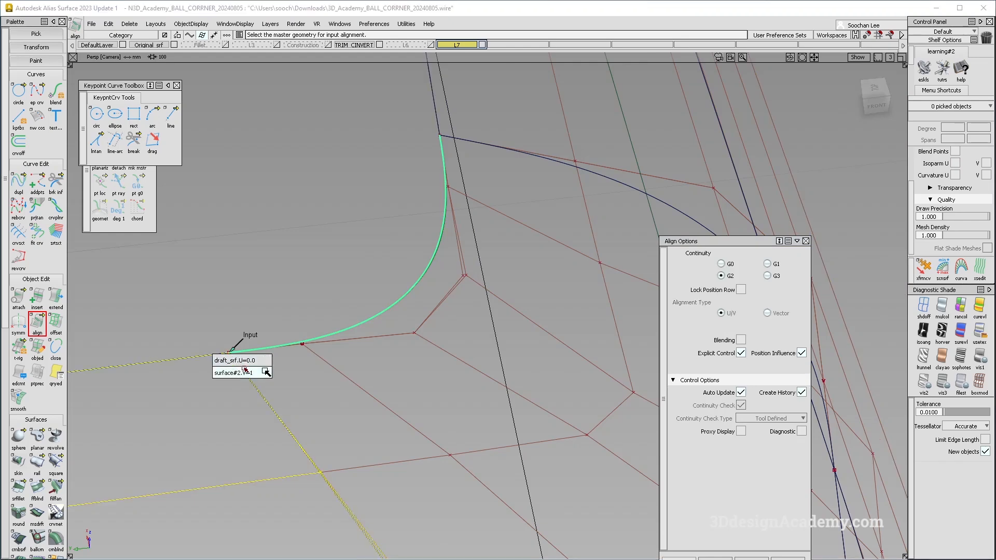
left_click(246, 362)
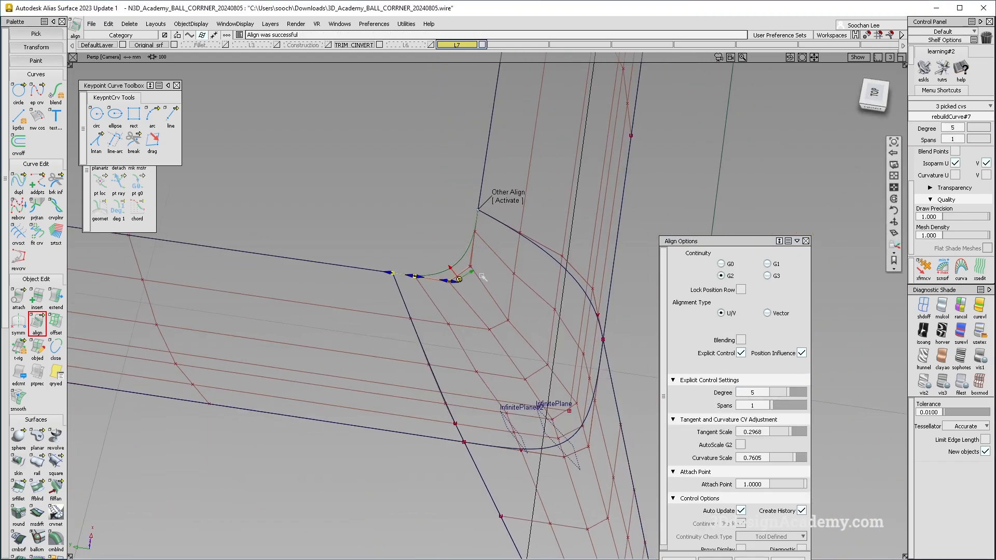
right_click_drag(548, 249, 506, 244, "alt+shift")
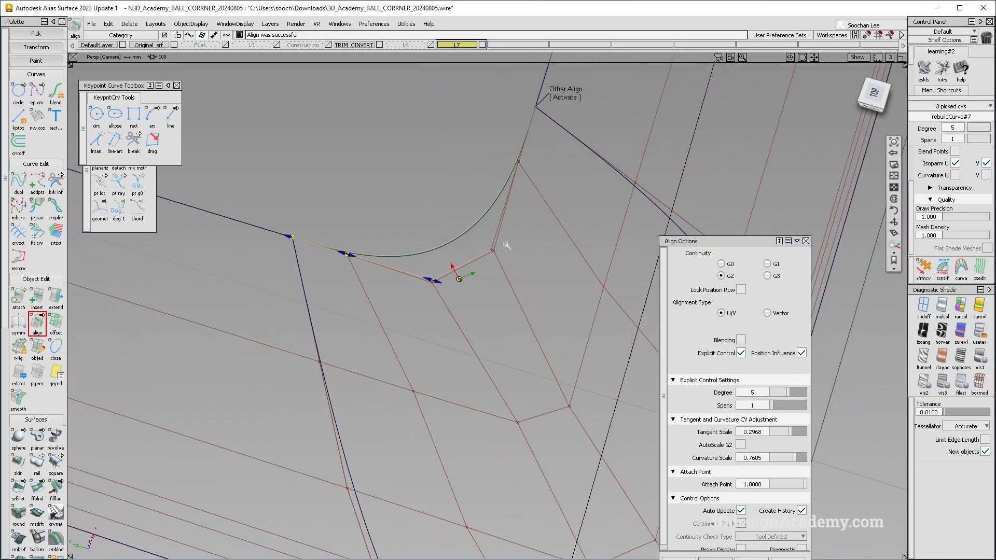
left_click_drag(530, 312, 428, 256, "alt+shift")
left_click_drag(519, 316, 494, 307, "alt+shift")
left_click(514, 250)
Delete the existing corner patch square#3 together with its construction history.
left_click_drag(516, 264, 473, 243, "alt+shift")
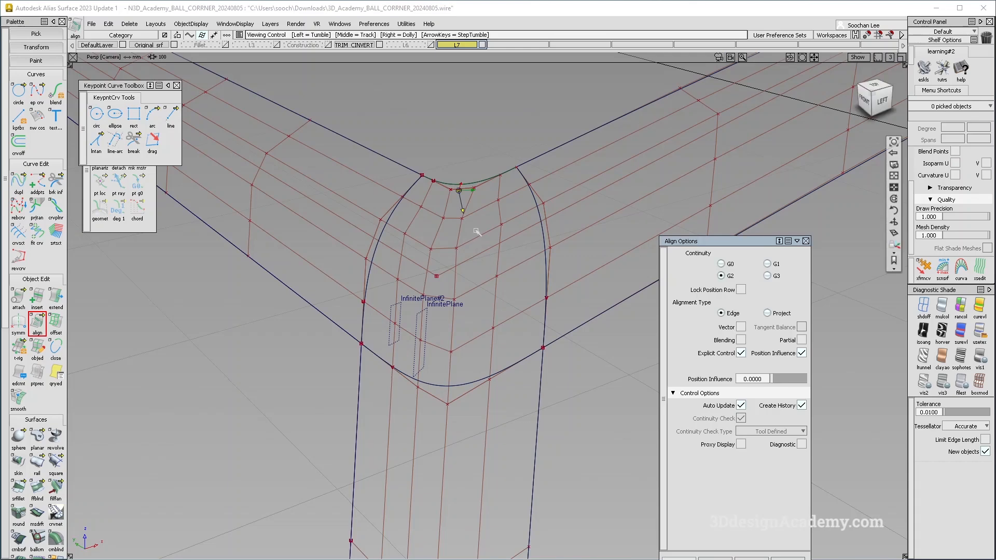
left_click_drag(473, 244, 511, 236, "alt+shift")
key("Escape")
left_click(513, 235)
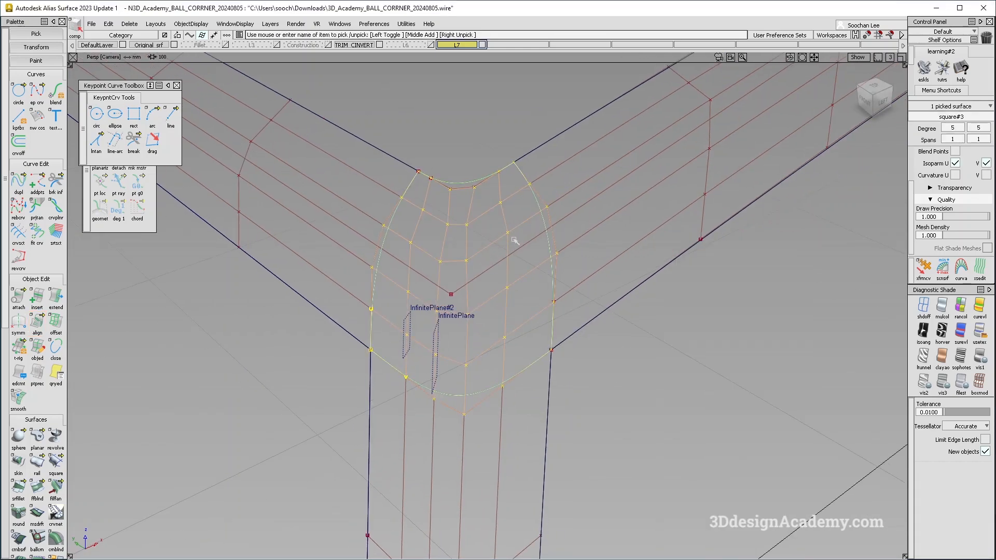
key("Delete")
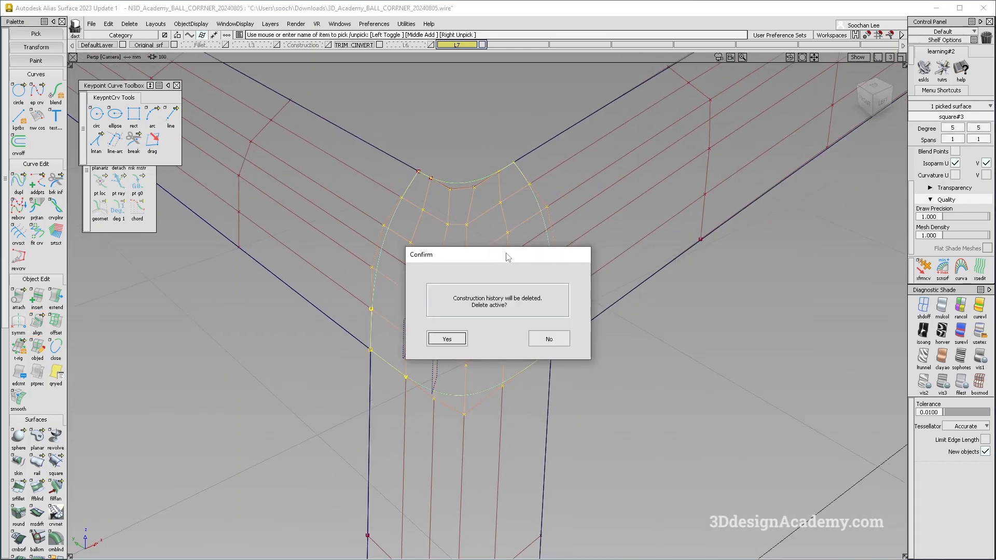
key("Return")
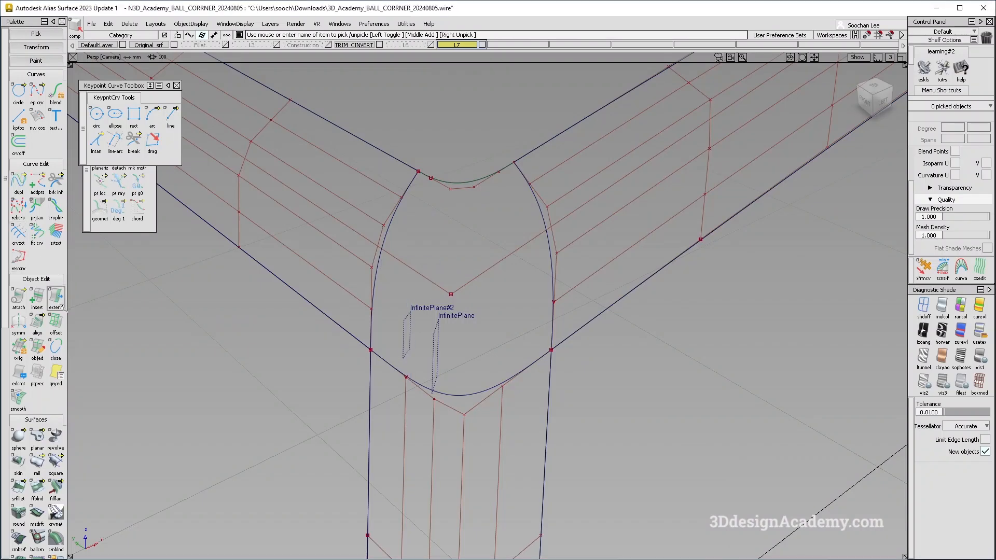
Build a new Square surface in the corner opening from surface#2, the rebuilt curve, surface#6 and Fillet_srf#3, in that order.
left_click(55, 464)
left_click_drag(464, 254, 416, 251, "alt+shift")
left_click(388, 226)
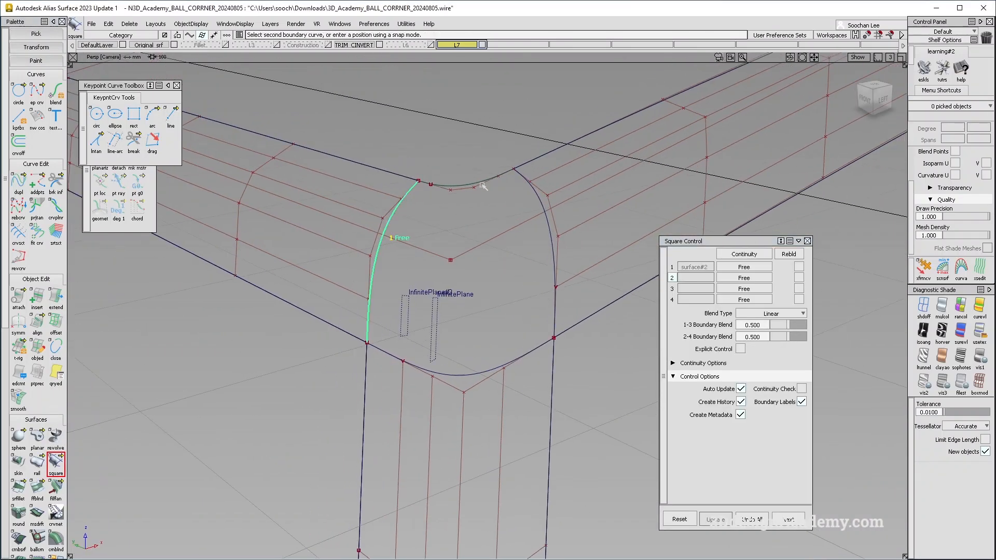
left_click(461, 186)
left_click(477, 205)
left_click(545, 206)
left_click(483, 374)
Shade the surfaces with the Showroom reflection map and reopen the new square patch for editing.
right_click_drag(396, 206, 513, 332, "ctrl+shift")
mouse_move(519, 312)
left_mouse_down("alt+shift")
mouse_move(653, 270)
mouse_move(606, 252)
mouse_move(492, 260)
mouse_move(364, 230)
mouse_move(625, 234)
left_mouse_up("alt+shift")
right_click_drag(625, 233, 524, 283, "ctrl+shift")
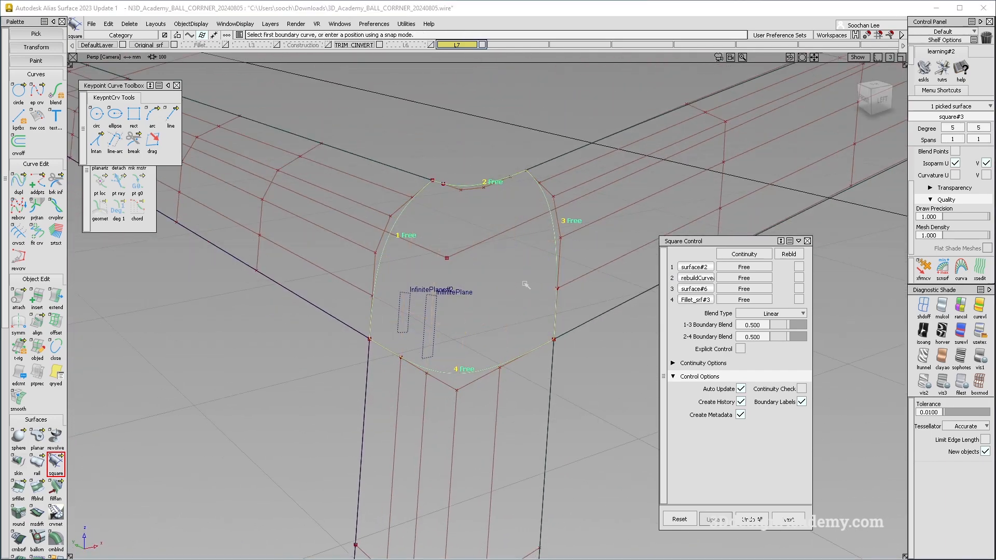
left_click_drag(524, 282, 519, 280, "ctrl+shift")
right_click_drag(518, 280, 484, 278, "ctrl+shift")
left_click_drag(483, 278, 558, 347, "alt+shift")
right_click_drag(557, 347, 524, 332, "ctrl+shift")
left_click_drag(524, 332, 612, 281, "alt+shift")
right_click_drag(616, 276, 535, 285, "ctrl+shift")
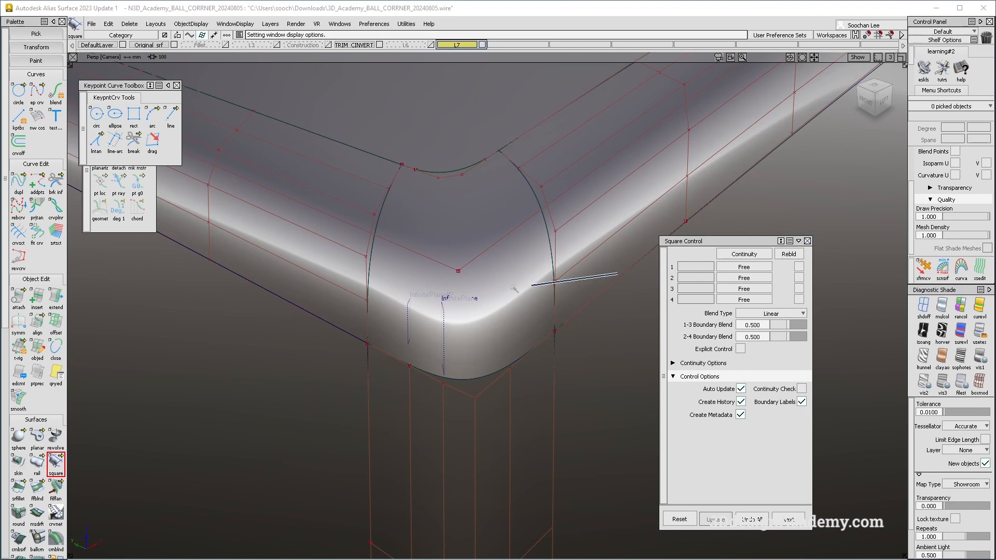
left_click(557, 280)
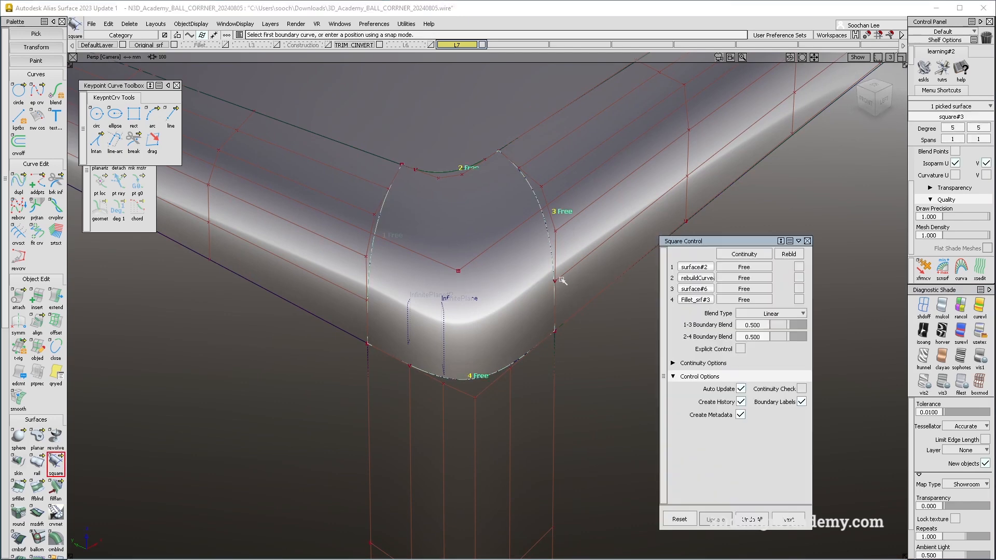
Set all four patch boundaries to G2 Curvature and enable Explicit Control.
left_click(746, 261)
left_click(741, 301)
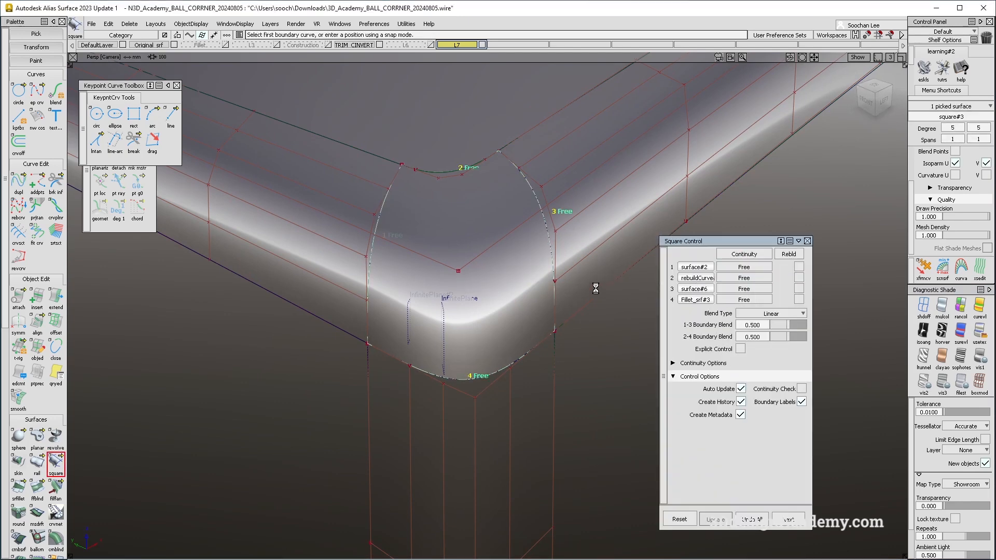
left_click_drag(574, 351, 475, 140, "alt+shift")
left_click_drag(426, 242, 723, 330, "alt+shift")
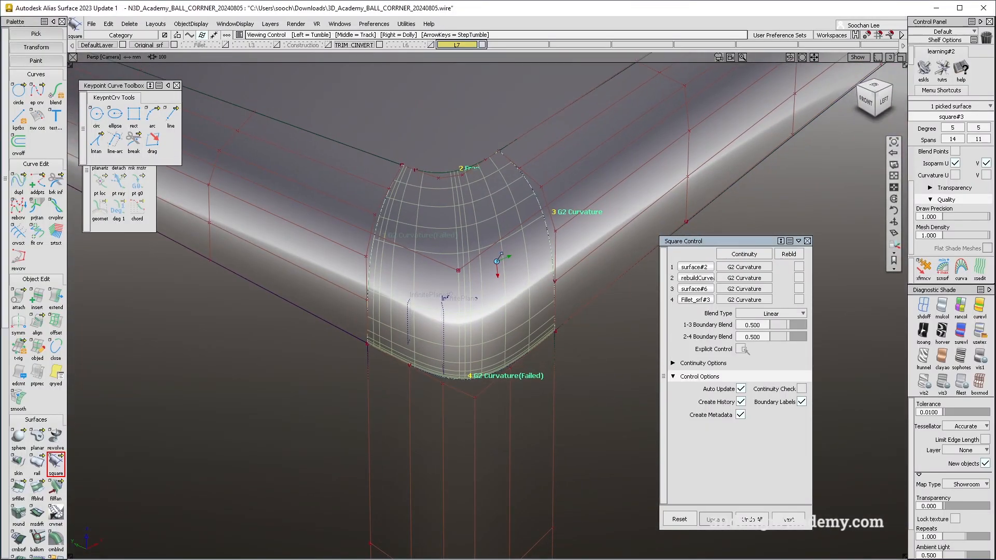
left_click(742, 350)
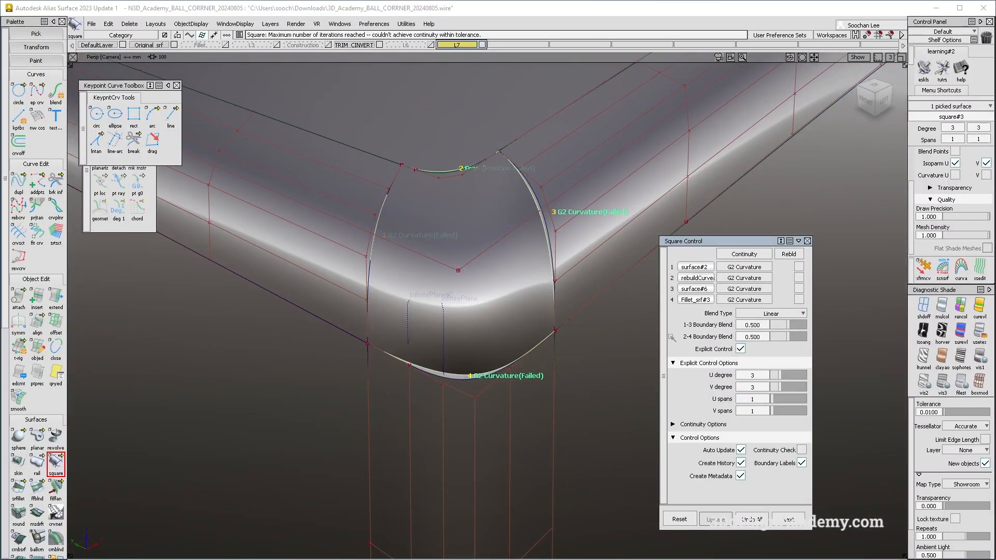
Examine the patch edges against the neighbouring surfaces, picking surface#2 for comparison and clearing the selection.
left_click_drag(470, 297, 492, 297, "alt+shift")
middle_click_drag(372, 239, 369, 251, "alt+shift")
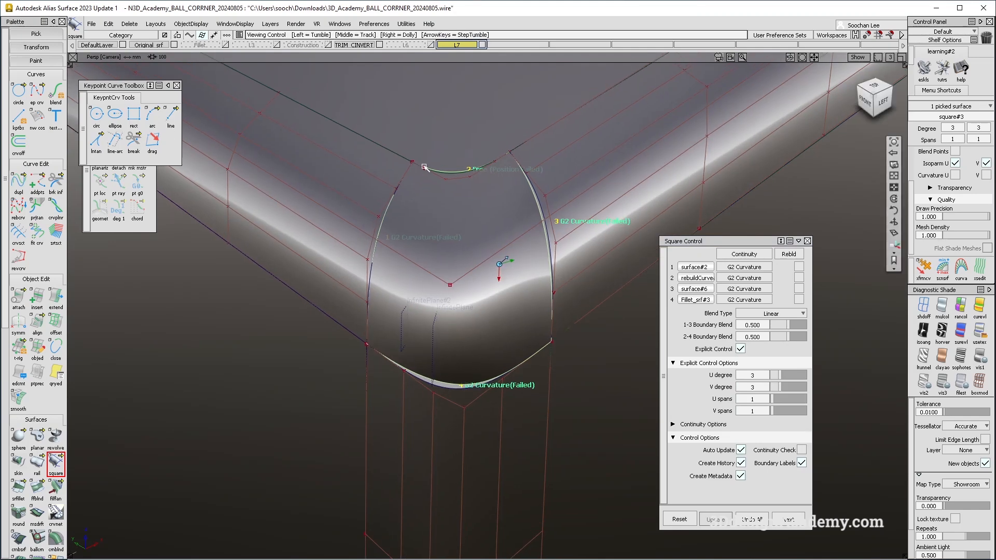
mouse_move(348, 352)
left_mouse_down("alt+shift")
mouse_move(456, 332)
mouse_move(415, 332)
left_mouse_up("alt+shift")
left_click_drag(345, 328, 345, 418, "ctrl+shift")
left_click(309, 317)
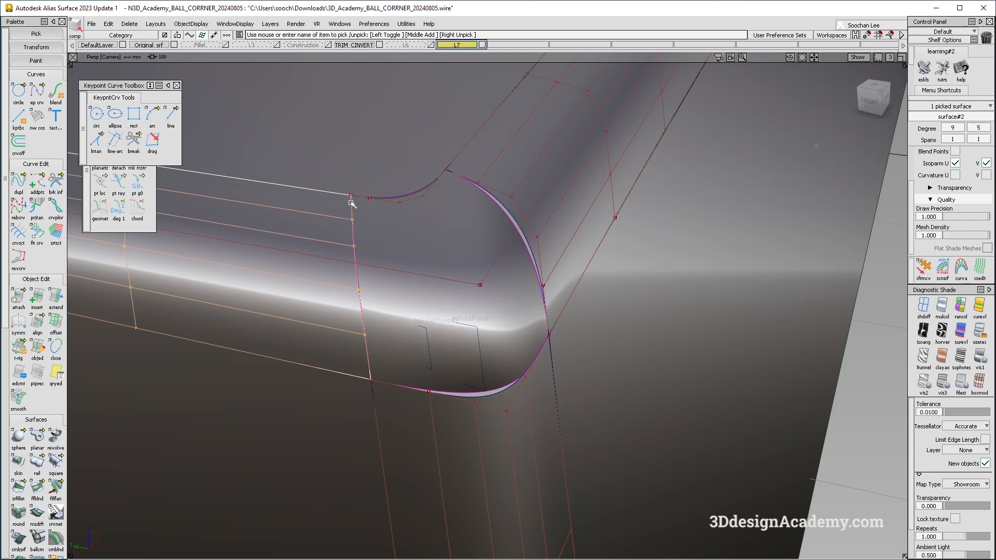
left_click_drag(393, 481, 534, 429, "alt+shift")
mouse_move(524, 327)
left_mouse_down("ctrl+shift")
mouse_move(522, 387)
mouse_move(471, 407)
left_mouse_up("ctrl+shift")
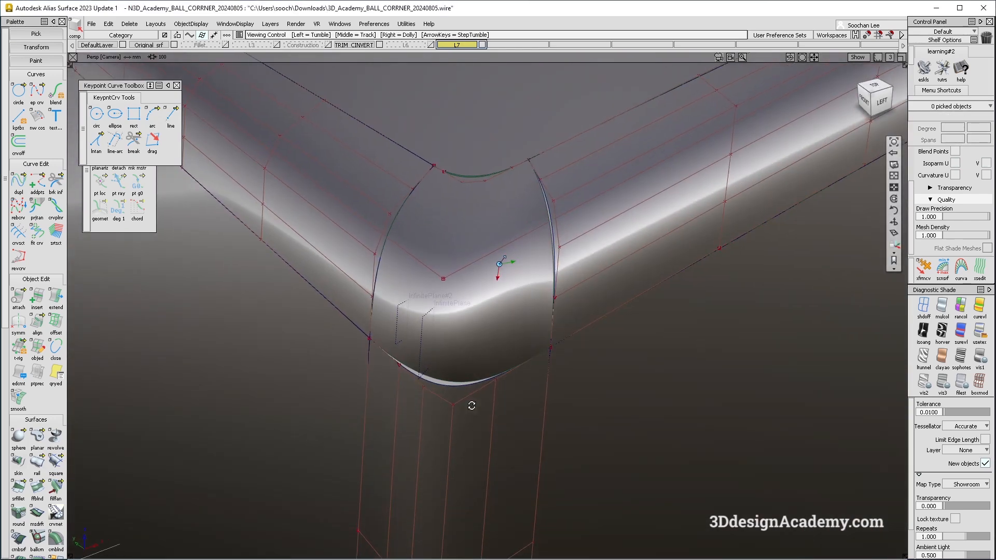
Reopen the square patch, set its rebuilt-curve boundary 2 to Free, and set the U and V degree to 5.
left_click_drag(620, 290, 476, 298, "ctrl+shift")
left_click(485, 314)
left_click_drag(500, 344, 516, 358, "alt+shift")
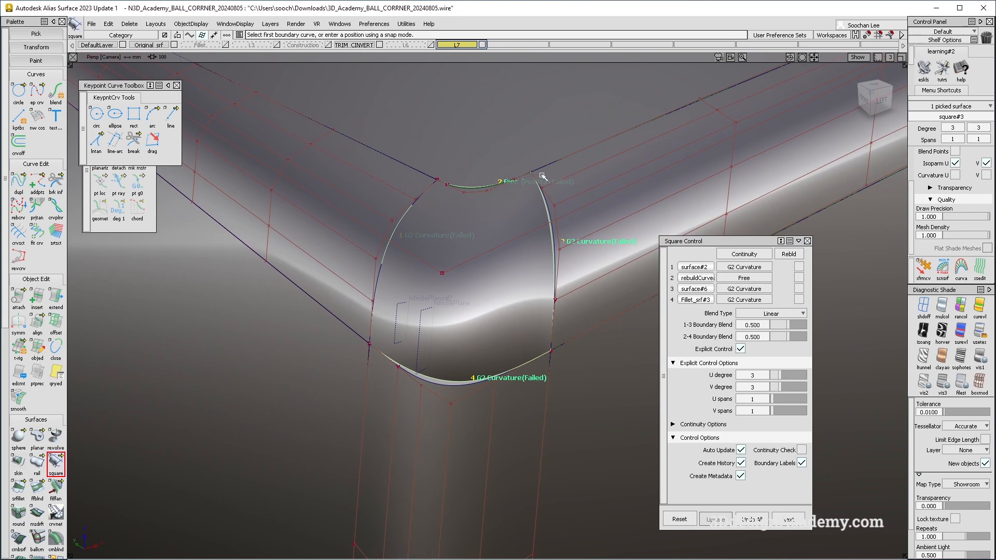
left_click_drag(498, 275, 504, 265, "alt+shift")
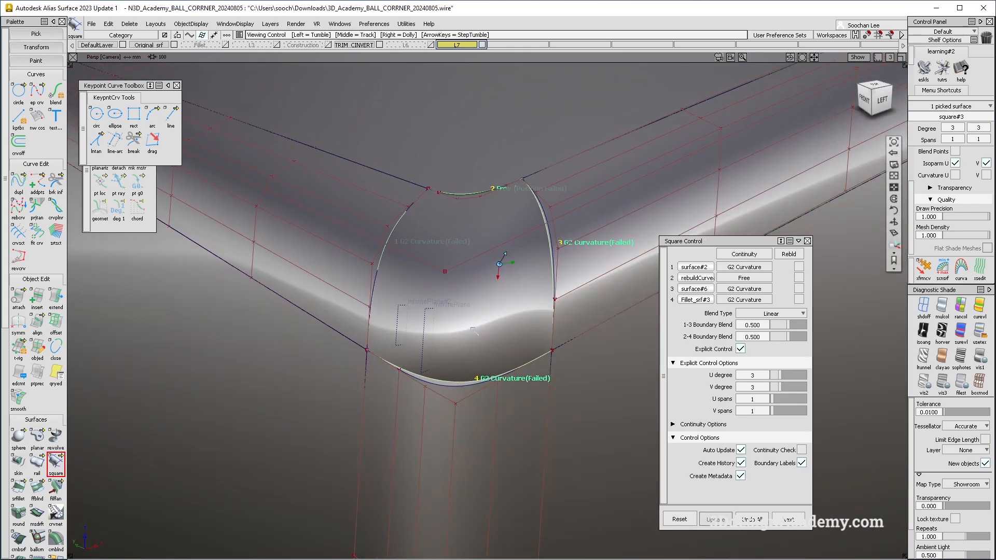
left_click(788, 375)
left_click(788, 387)
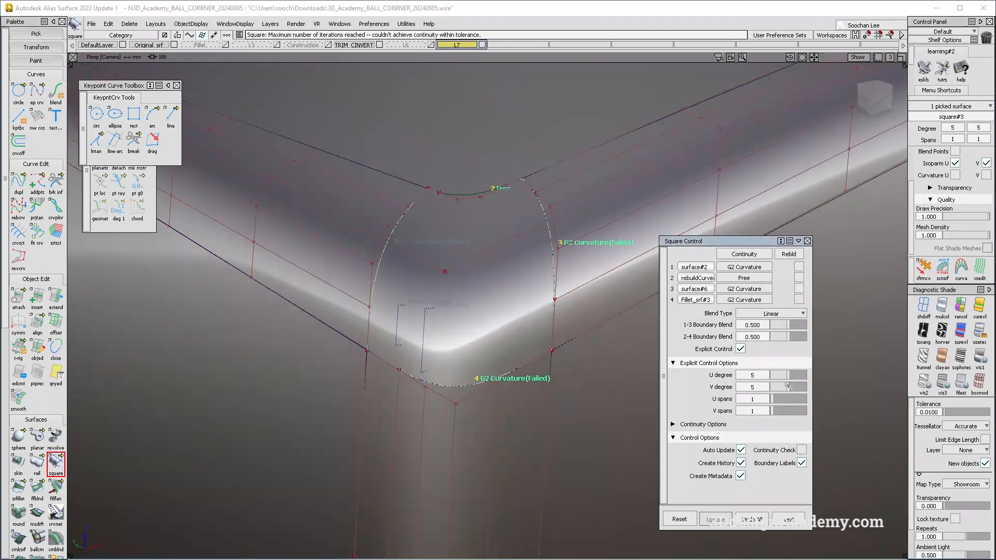
Examine the highlight flow across the corner patch, picking and unpicking the neighbouring surface#6.
left_click_drag(493, 283, 509, 281, "alt+shift")
left_click_drag(590, 279, 663, 187, "ctrl+shift")
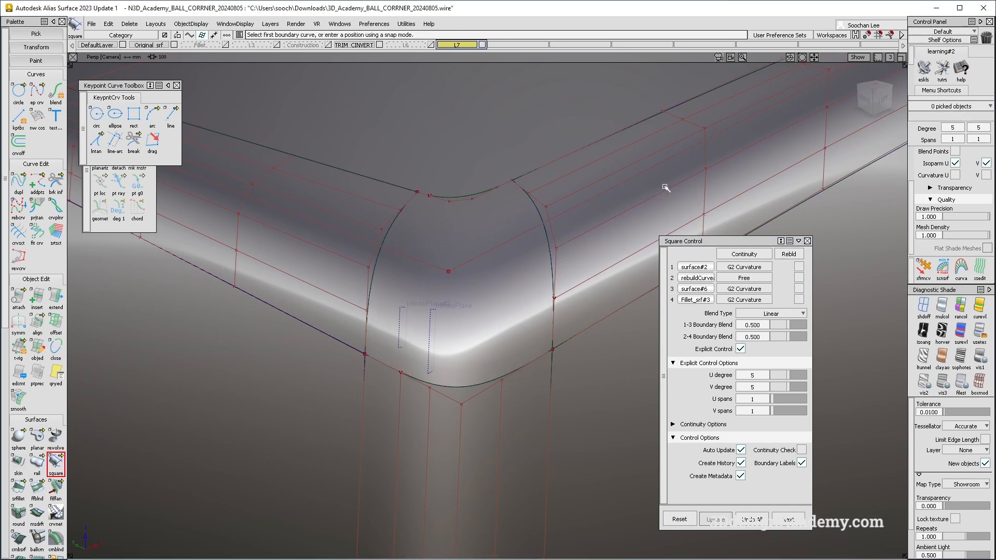
left_click(539, 224)
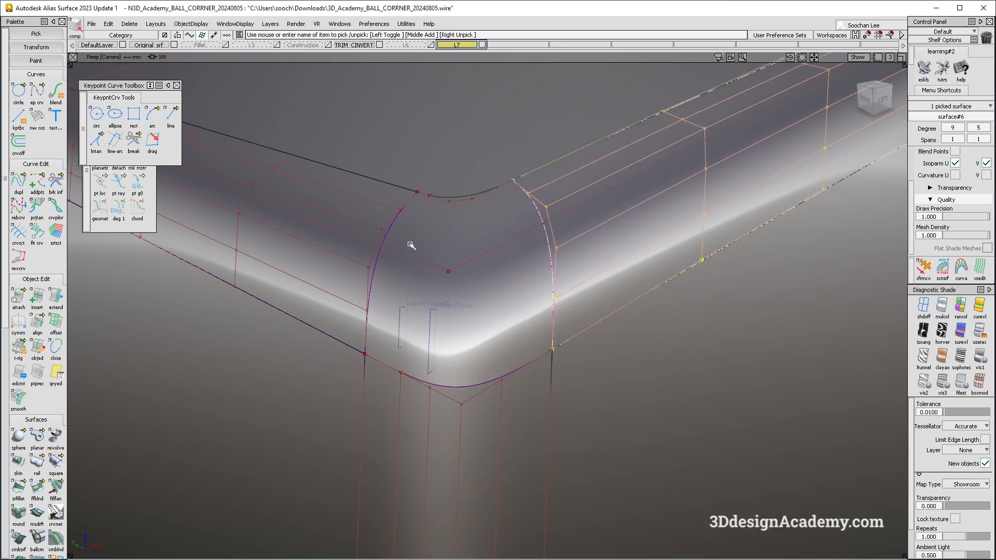
left_click(459, 284)
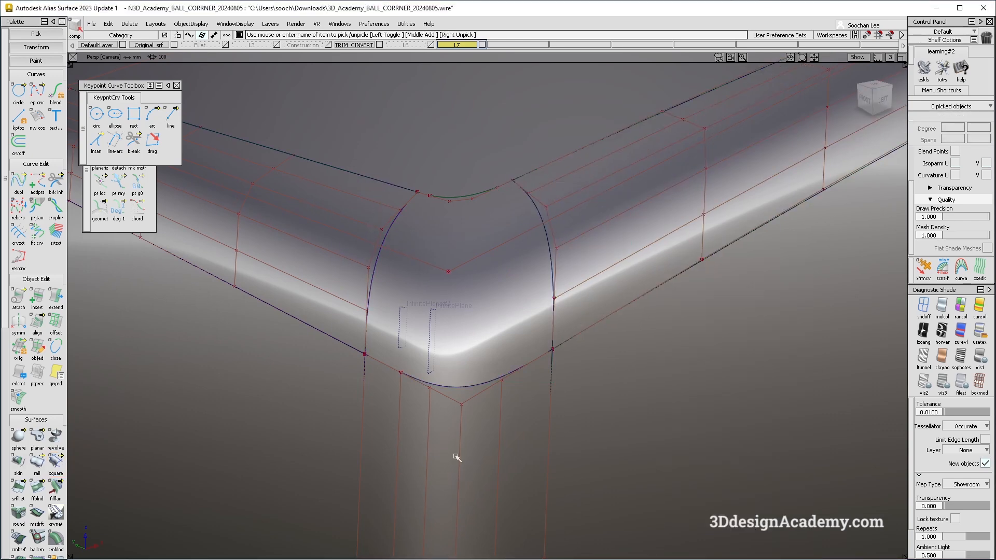
Reopen the square patch, show its control points, and enable the Colinear option for boundaries 1 to 4.
double_click(514, 325)
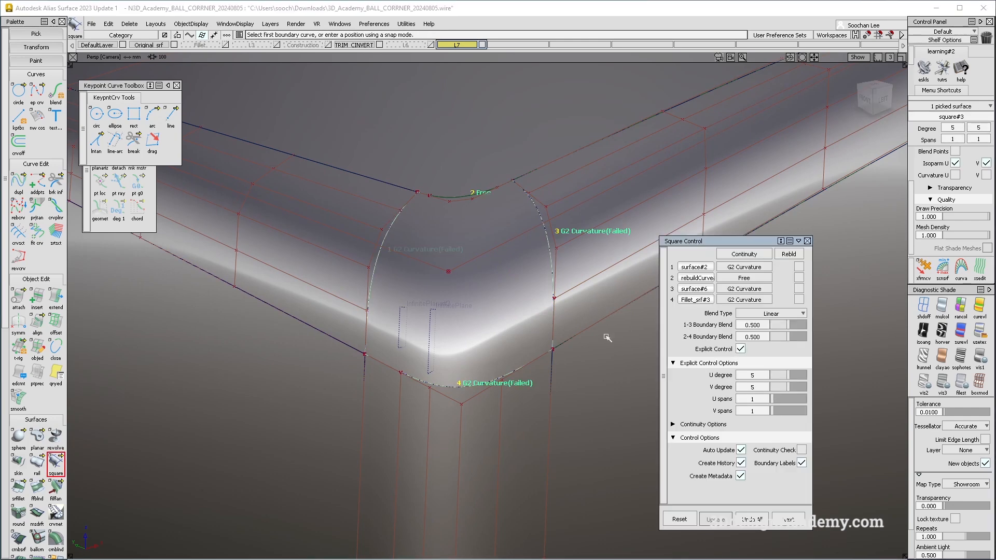
left_click_drag(607, 337, 495, 311, "alt+shift")
left_click_drag(456, 268, 489, 251, "alt+shift")
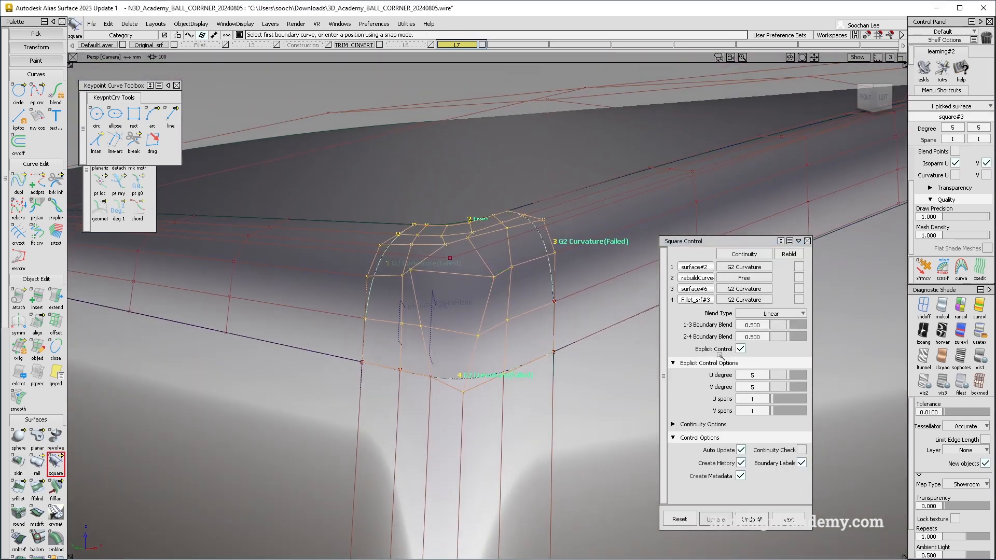
left_click(722, 426)
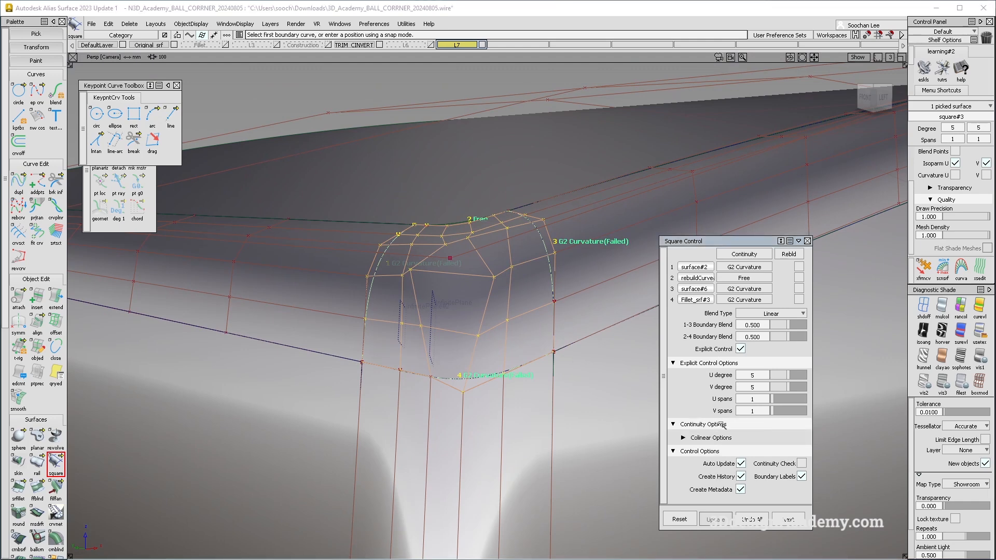
left_click(717, 439)
left_click_drag(459, 286, 468, 314, "alt+shift")
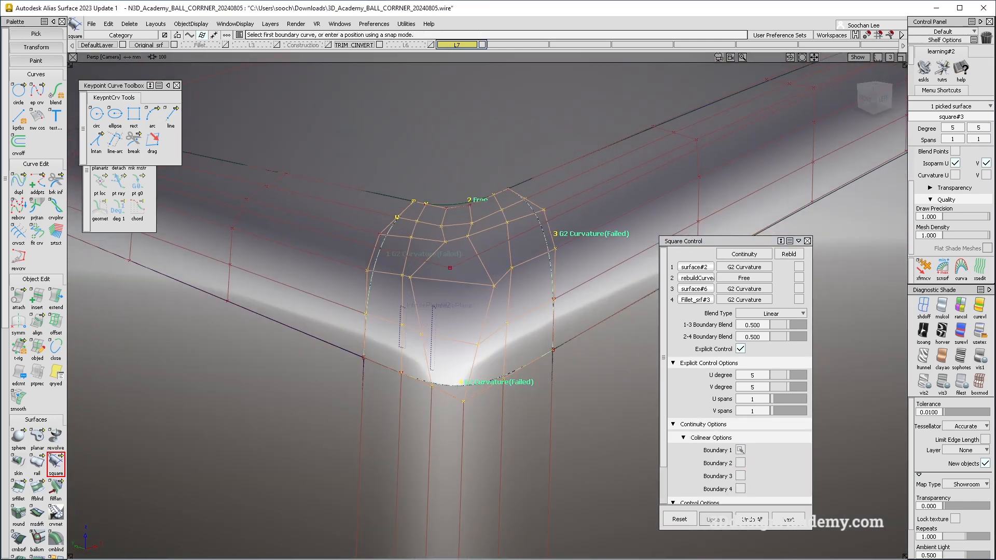
left_click(740, 451)
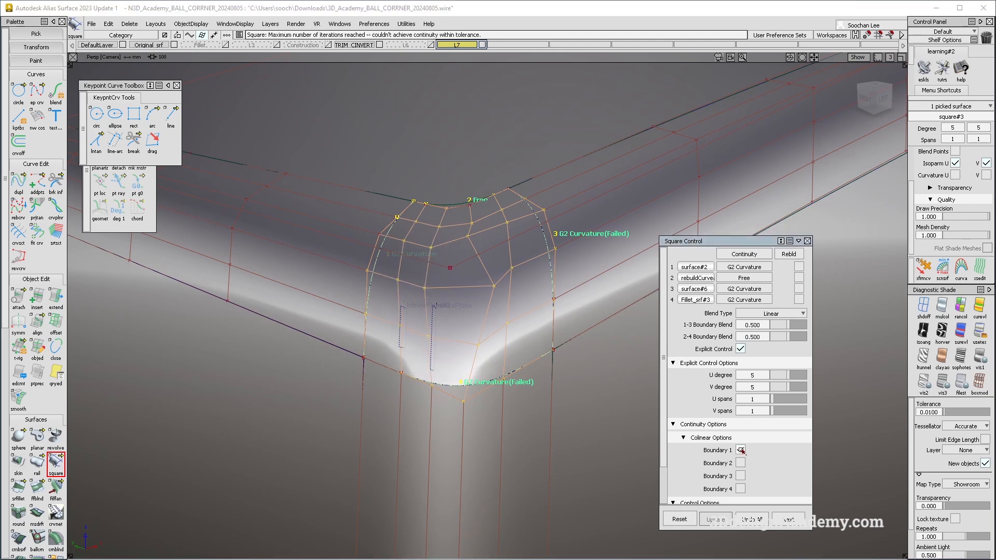
left_click(741, 476)
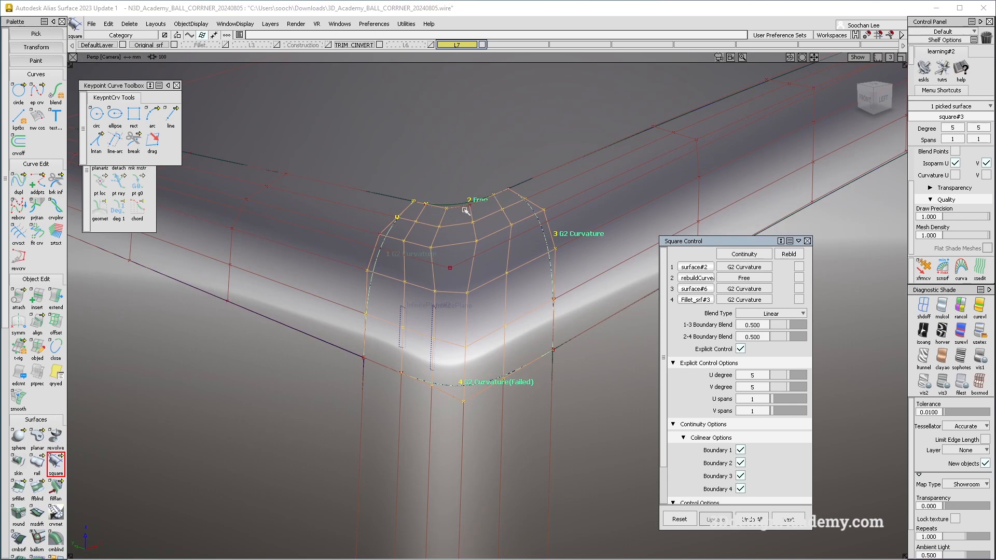
Set the square patch's 2-4 Boundary Blend to 0.300 and check its control-point layout around the corner.
left_click_drag(466, 207, 382, 269, "alt+shift")
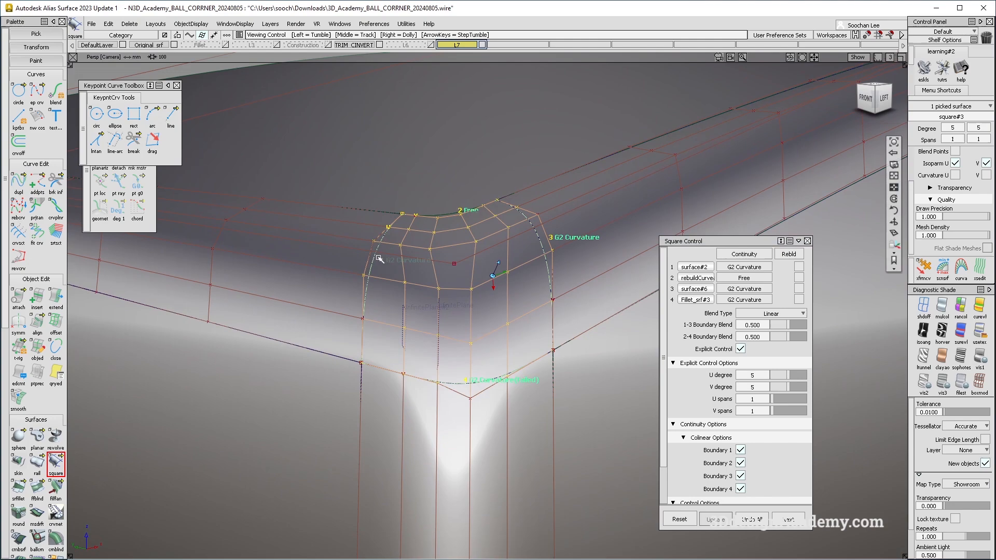
left_click_drag(463, 364, 470, 374, "alt+shift")
scroll(471, 373, "up", 4)
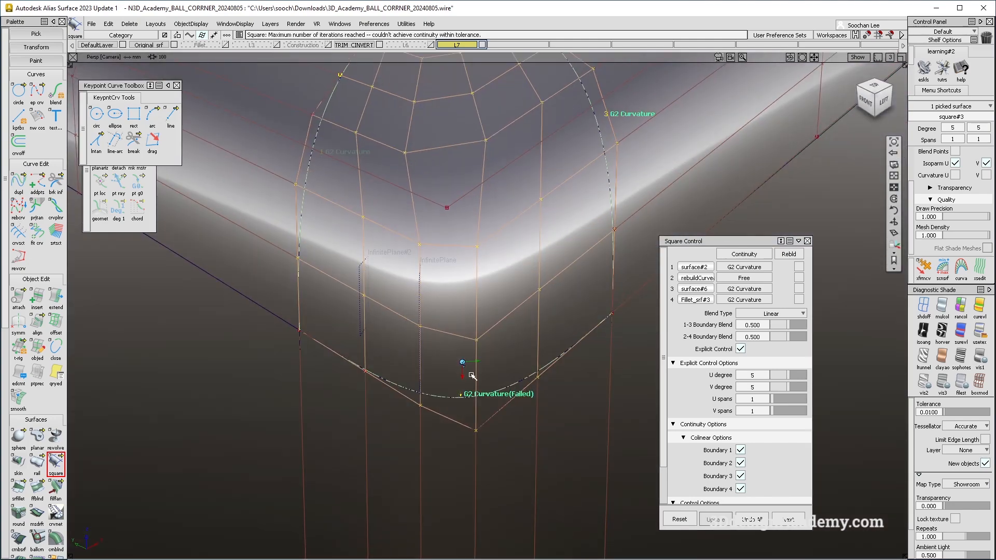
scroll(478, 238, "down", 4)
left_click_drag(477, 238, 447, 191, "alt+shift")
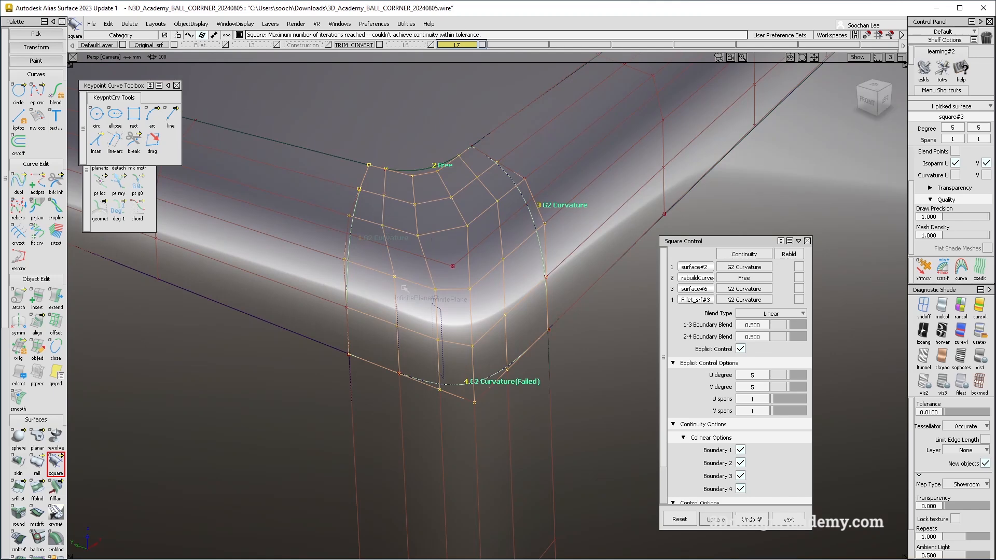
left_click_drag(483, 345, 462, 361, "alt+shift")
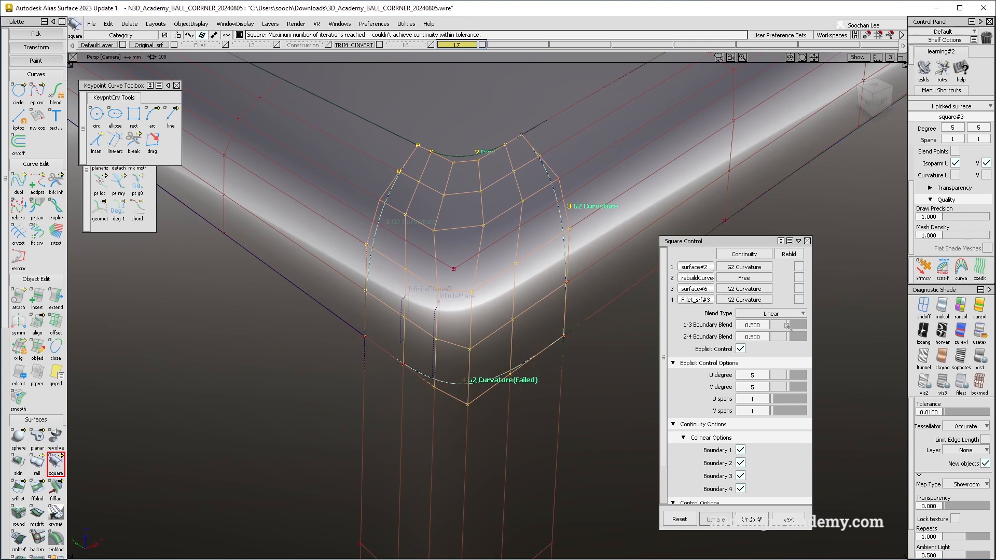
left_click_drag(787, 325, 783, 338)
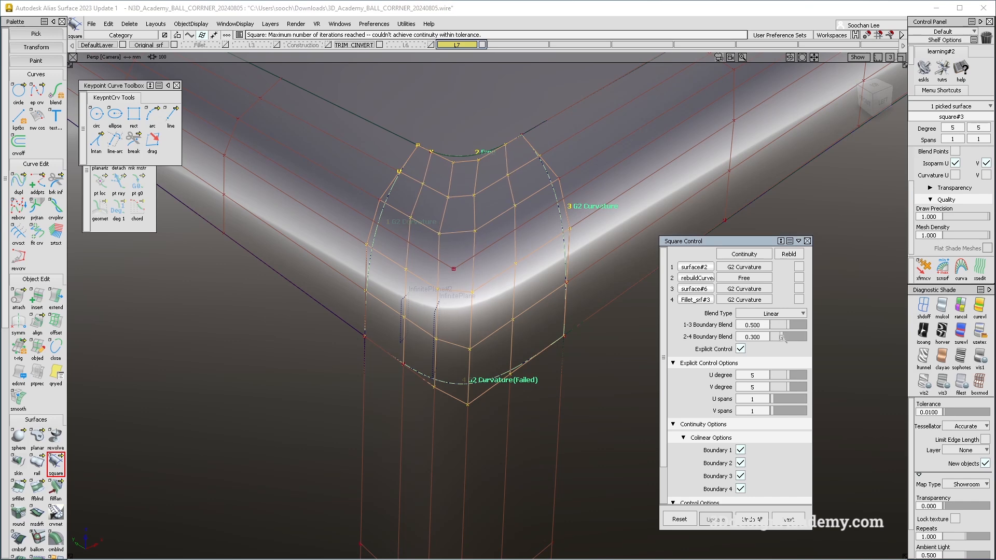
left_click_drag(488, 298, 416, 222, "alt+shift")
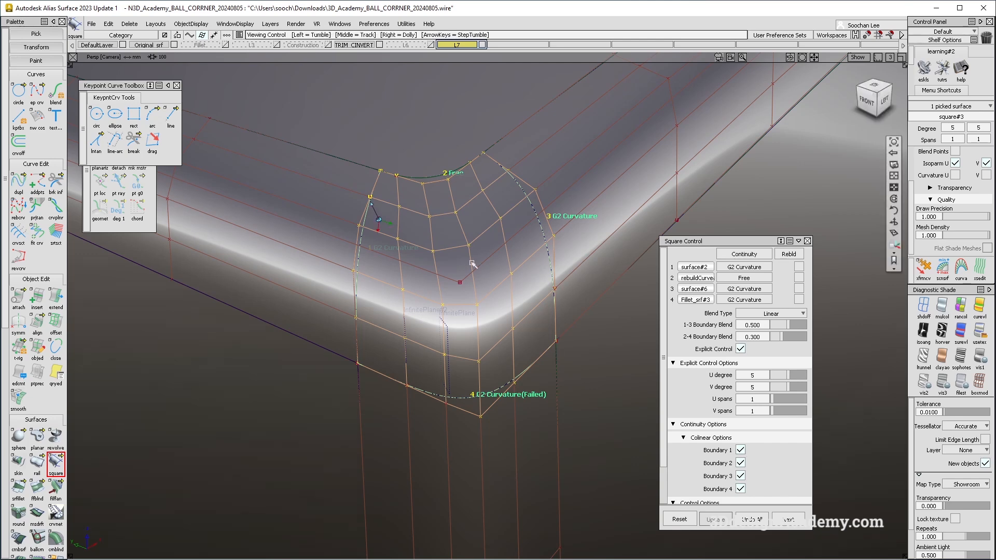
left_click_drag(480, 272, 500, 271, "alt+shift")
Turn off the Colinear option for boundaries 1 to 4 of the square patch.
left_click(740, 450)
left_click(740, 489)
left_click_drag(524, 231, 430, 241, "alt+shift")
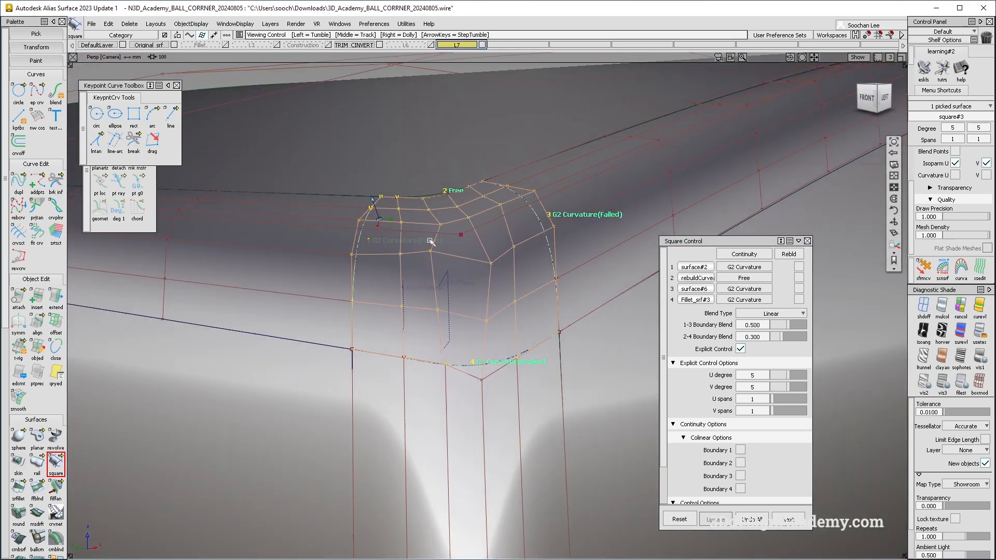
Examine how the patch's control-point rows line up with those of surface#2 across boundary 1.
right_click_drag(370, 252, 422, 244, "alt+shift")
middle_click_drag(396, 242, 437, 241, "alt+shift")
left_click_drag(420, 266, 511, 296, "alt+shift")
middle_click_drag(524, 298, 522, 262, "alt+shift")
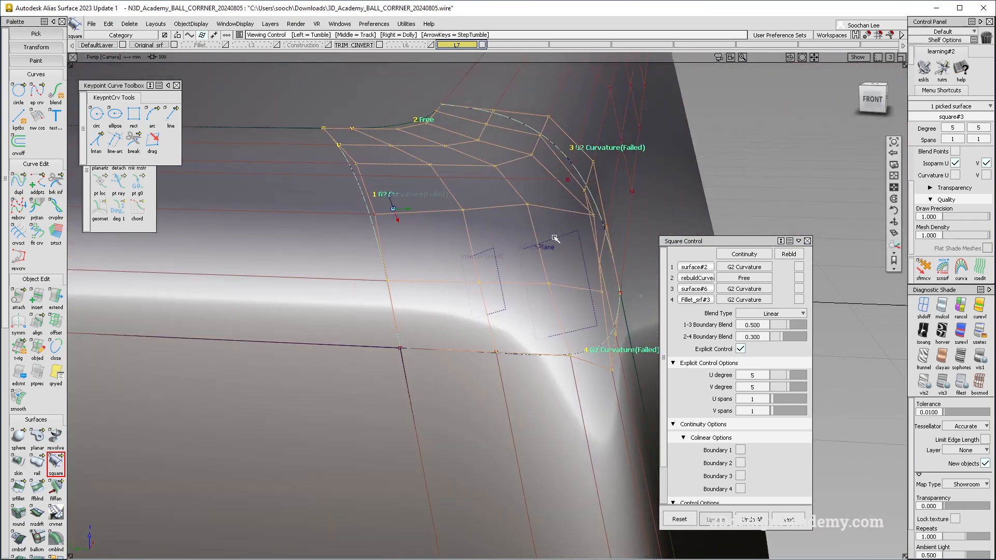
left_click_drag(554, 239, 463, 250, "alt+shift")
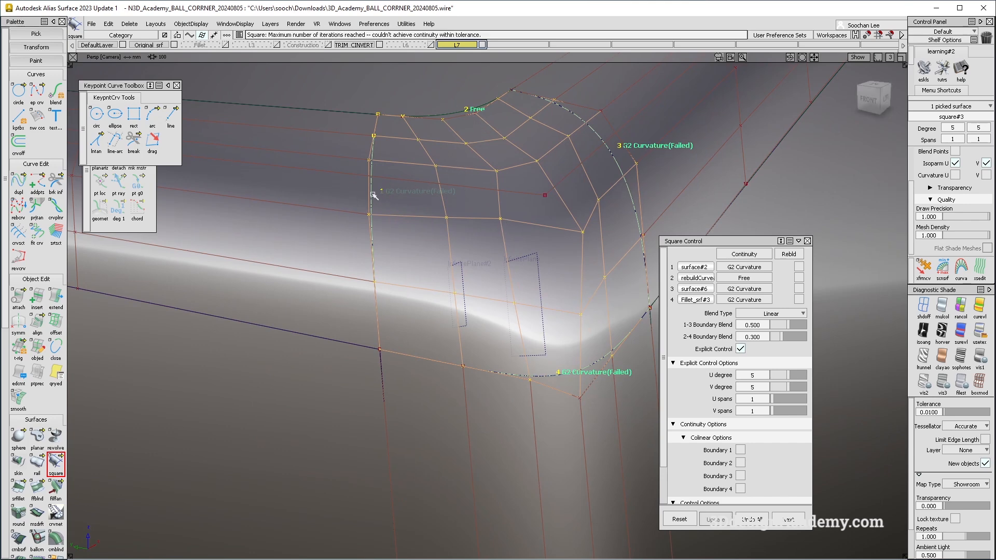
left_click_drag(450, 263, 469, 206, "alt+shift")
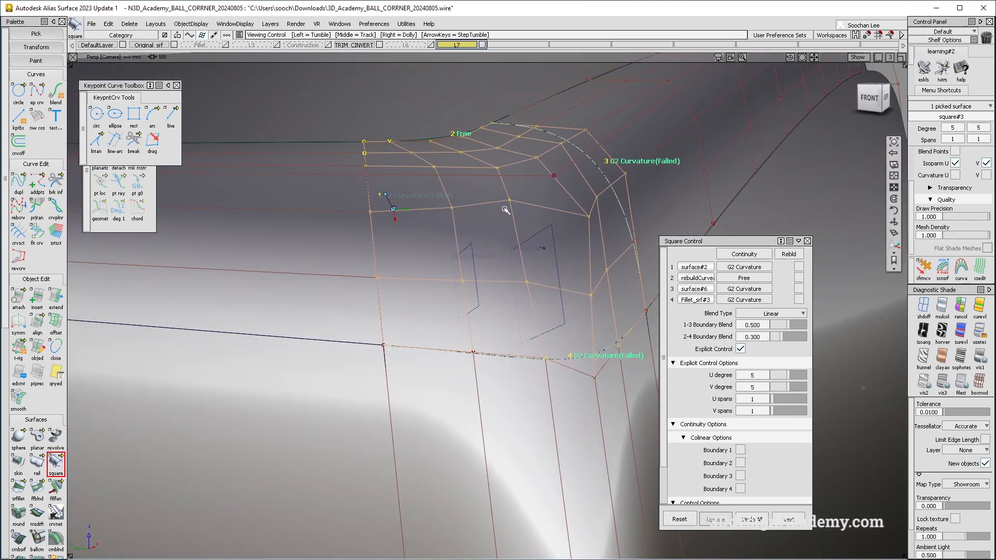
left_click_drag(537, 237, 429, 203, "alt+shift")
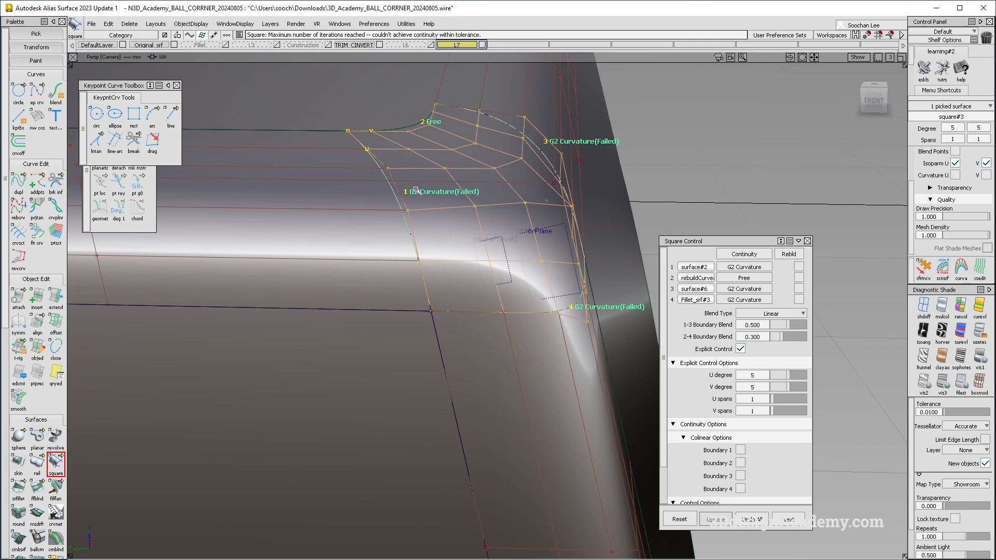
left_click(394, 193, "alt+shift")
right_click_drag(434, 196, 428, 204, "alt+shift")
left_click_drag(429, 204, 482, 217, "alt+shift")
right_click_drag(481, 217, 443, 220, "alt+shift")
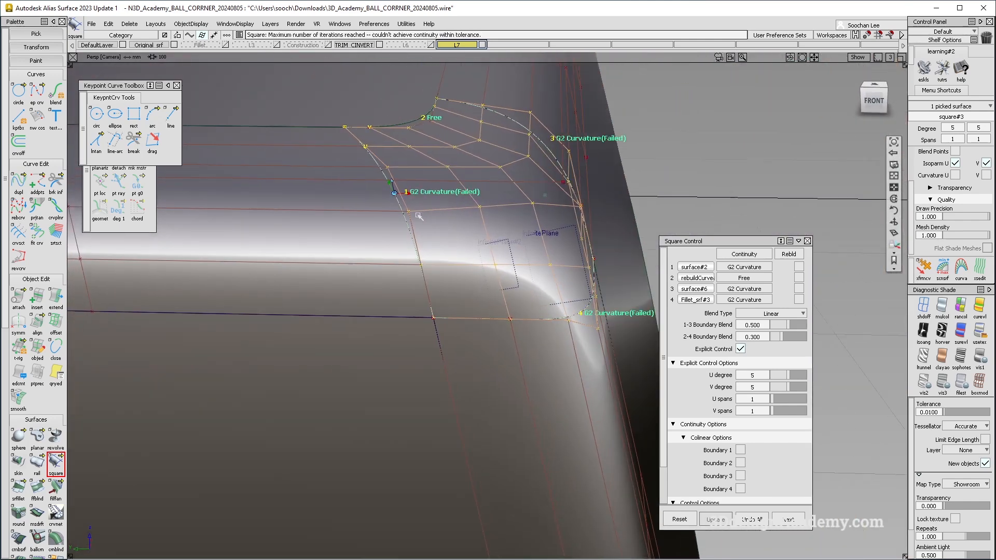
middle_click_drag(444, 220, 503, 234, "alt+shift")
left_click_drag(517, 240, 472, 283, "alt+shift")
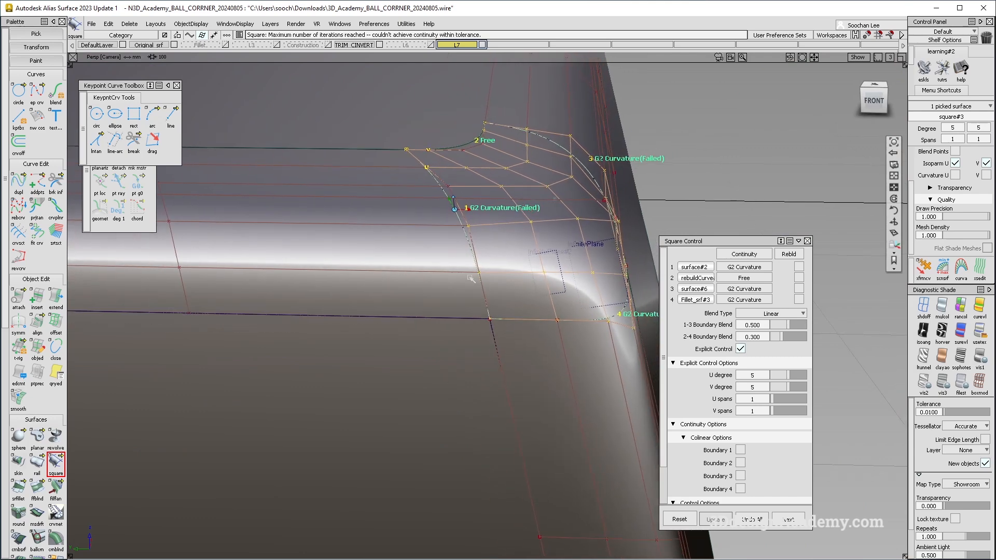
middle_click_drag(223, 239, 248, 233, "alt+shift")
mouse_move(249, 233)
right_mouse_down("alt+shift")
mouse_move(387, 238)
mouse_move(458, 220)
right_mouse_up("alt+shift")
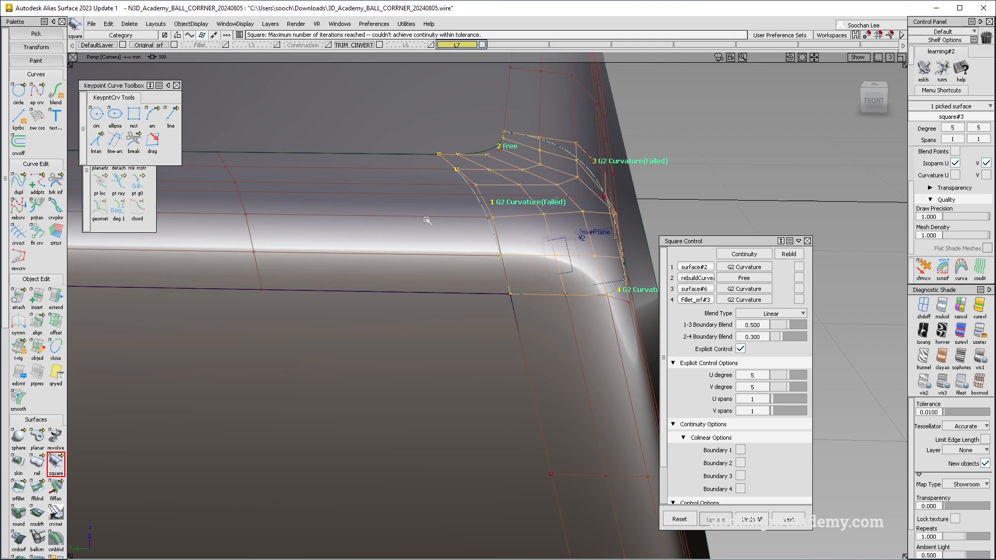
middle_click_drag(426, 220, 374, 215, "alt+shift")
left_click_drag(374, 215, 379, 182, "alt+shift")
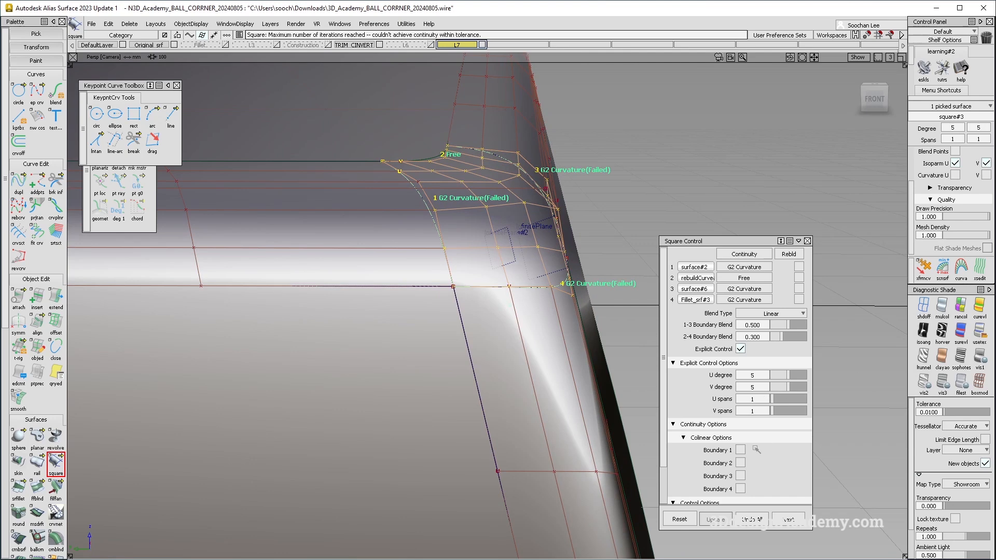
Enable the Colinear option for boundary 1 and compare the control-point rows across that edge.
left_click(740, 450)
left_click_drag(415, 218, 439, 206, "alt+shift")
left_click_drag(512, 183, 520, 239, "alt+shift")
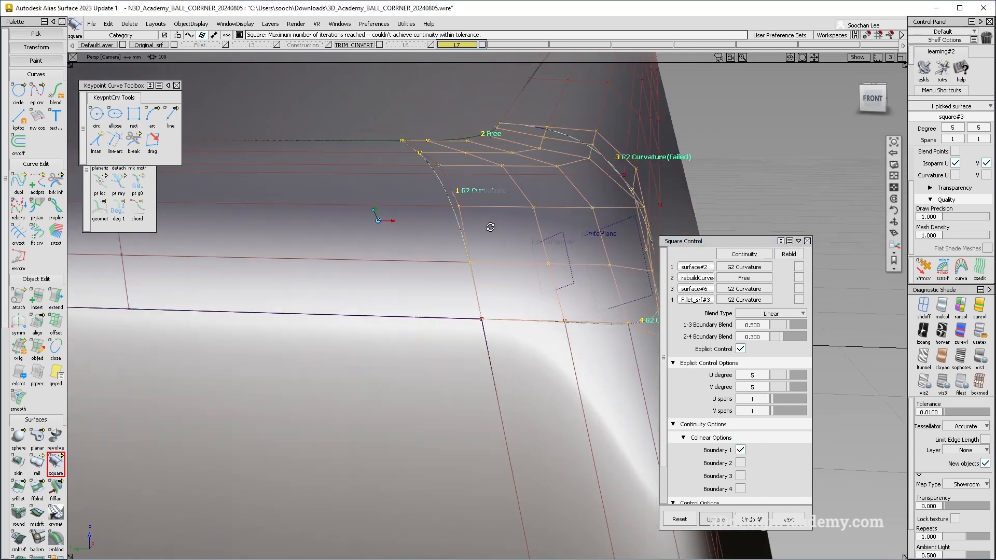
middle_click_drag(522, 253, 456, 224, "alt+shift")
left_click_drag(455, 225, 496, 213, "alt+shift")
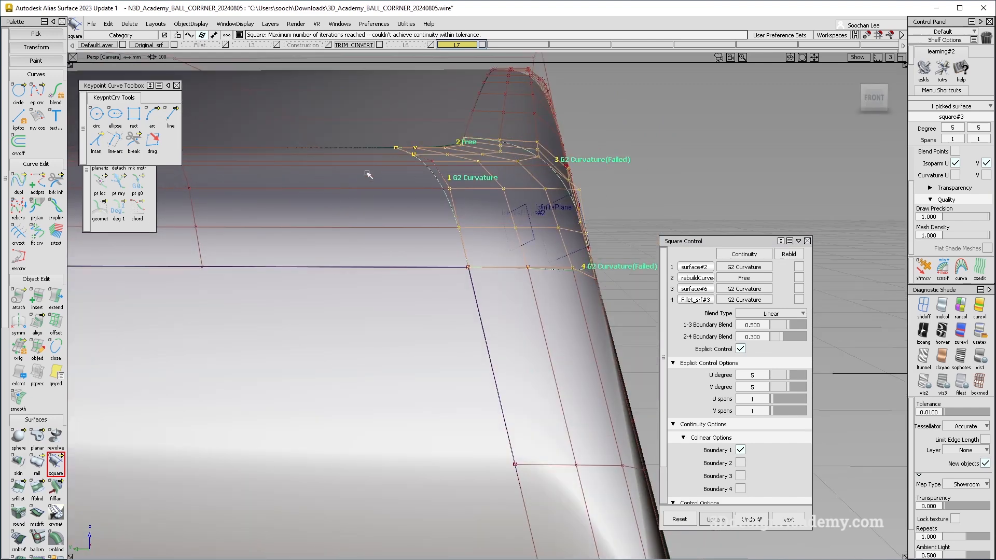
left_click_drag(320, 190, 482, 243, "alt+shift")
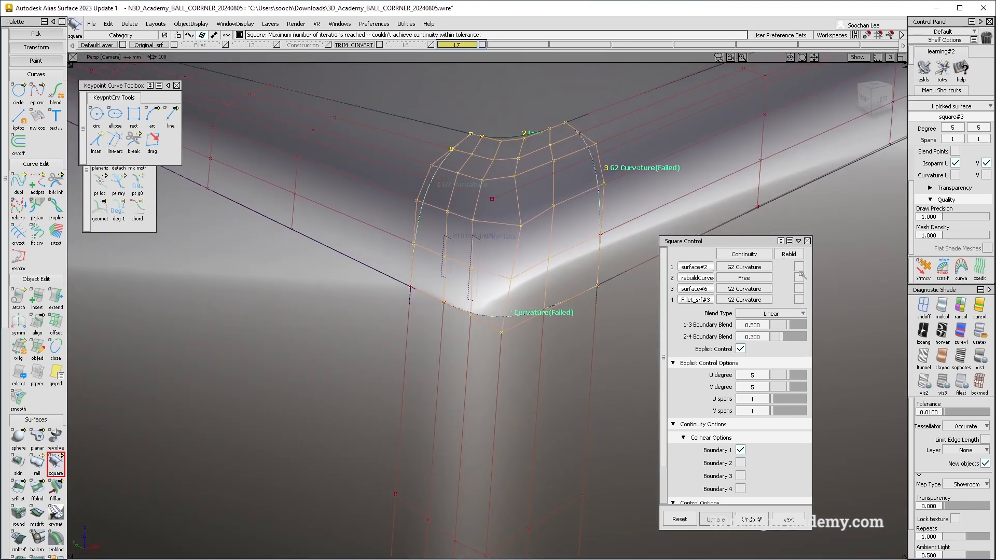
Enable the Colinear option for boundaries 2, 3 and 4 of the square patch.
left_click(741, 463)
left_click(740, 476)
left_click(740, 489)
mouse_move(520, 252)
left_mouse_down("alt+shift")
mouse_move(527, 300)
mouse_move(542, 317)
mouse_move(534, 343)
mouse_move(522, 258)
left_mouse_up("alt+shift")
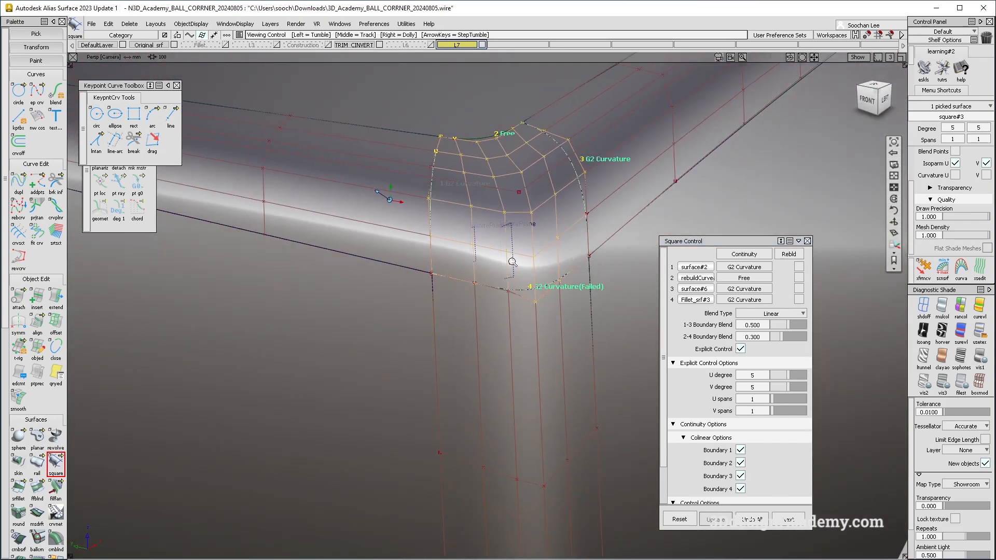
right_click_drag(521, 258, 454, 267, "alt+shift")
left_click_drag(454, 268, 448, 306, "alt+shift")
Turn on Continuity Check in the square patch's control options.
mouse_move(381, 350)
left_mouse_down("ctrl+shift")
mouse_move(385, 280)
mouse_move(401, 251)
left_mouse_up("ctrl+shift")
left_click(389, 278)
right_click_drag(415, 307, 545, 321, "alt+shift")
left_click_drag(545, 321, 518, 349, "alt+shift")
left_click_drag(605, 260, 475, 273, "ctrl+shift")
left_click(479, 272)
middle_click_drag(482, 274, 503, 301, "alt+shift")
scroll(774, 433, "down", 2)
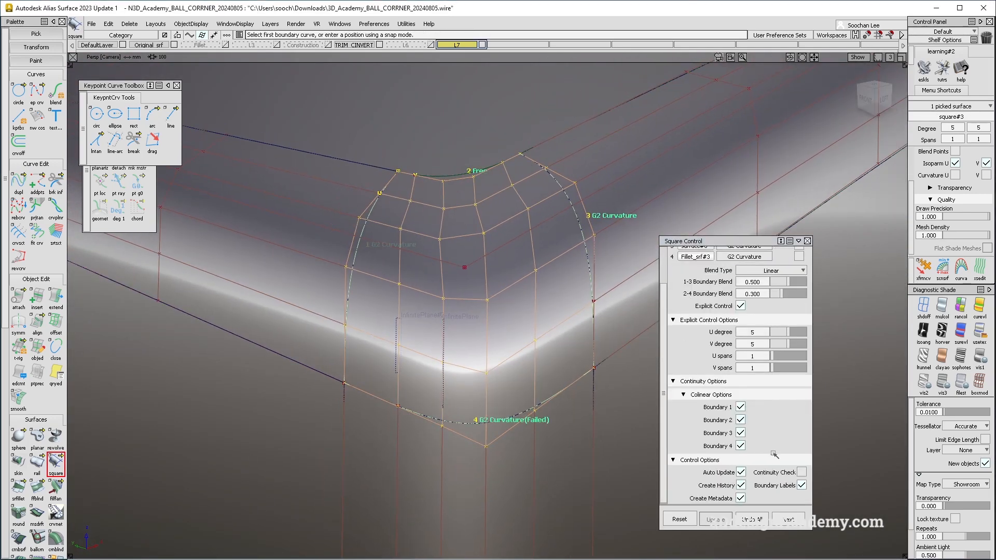
left_click(802, 472)
Examine the continuity check markers along the patch's four boundaries.
mouse_move(549, 397)
left_mouse_down("alt+shift")
mouse_move(532, 442)
mouse_move(535, 408)
left_mouse_up("alt+shift")
right_click_drag(534, 408, 560, 402, "alt+shift")
left_click_drag(561, 402, 529, 446, "alt+shift")
left_click_drag(529, 441, 498, 342, "alt+shift")
mouse_move(454, 316)
left_mouse_down("alt+shift")
mouse_move(441, 289)
mouse_move(449, 299)
left_mouse_up("alt+shift")
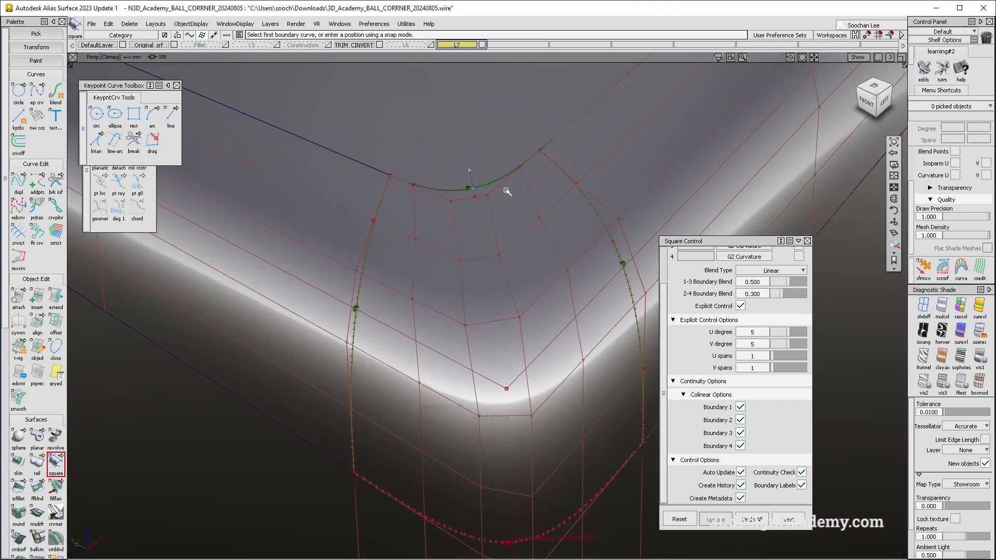
Turn off the diagnostic shading and inspect the patch's top edge against the adjacent trimmed edge up close.
scroll(507, 189, "up", 10)
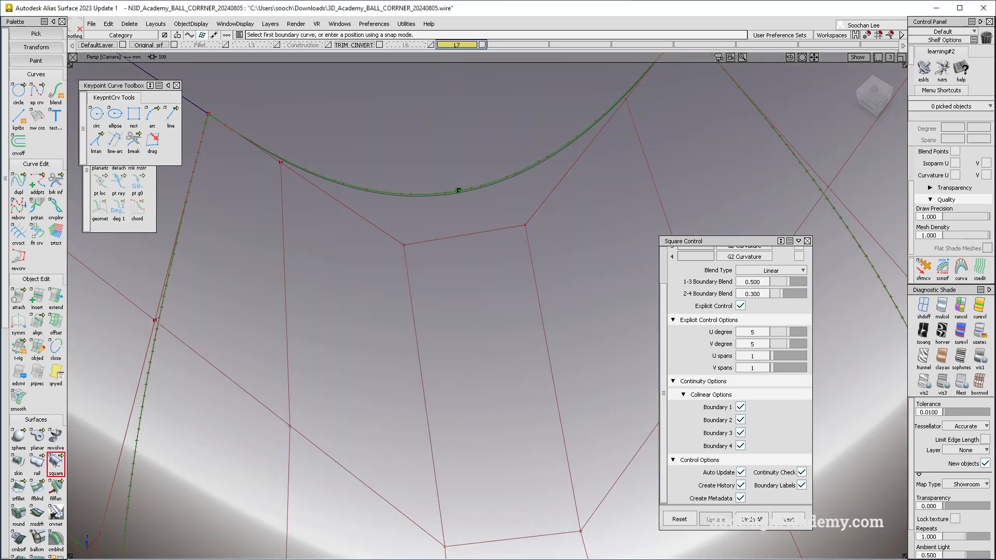
left_click(923, 306)
right_click_drag(471, 190, 540, 183, "alt+shift")
left_click_drag(500, 239, 456, 193, "ctrl+shift")
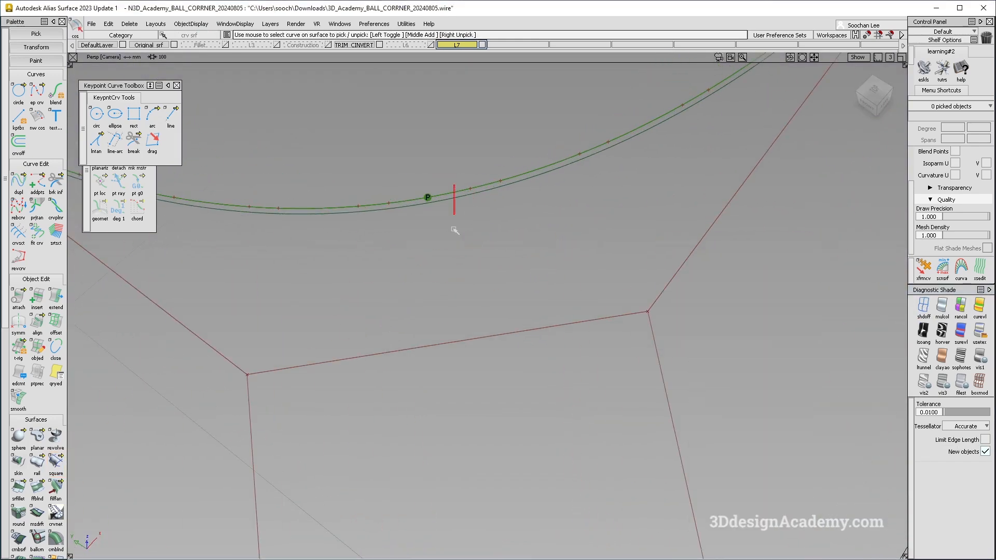
right_click_drag(524, 179, 459, 197, "alt+shift")
left_click_drag(458, 197, 456, 158, "alt+shift")
left_click_drag(492, 231, 521, 198, "alt+shift")
middle_click_drag(471, 156, 478, 194, "alt+shift")
left_click_drag(478, 194, 469, 160, "ctrl+shift")
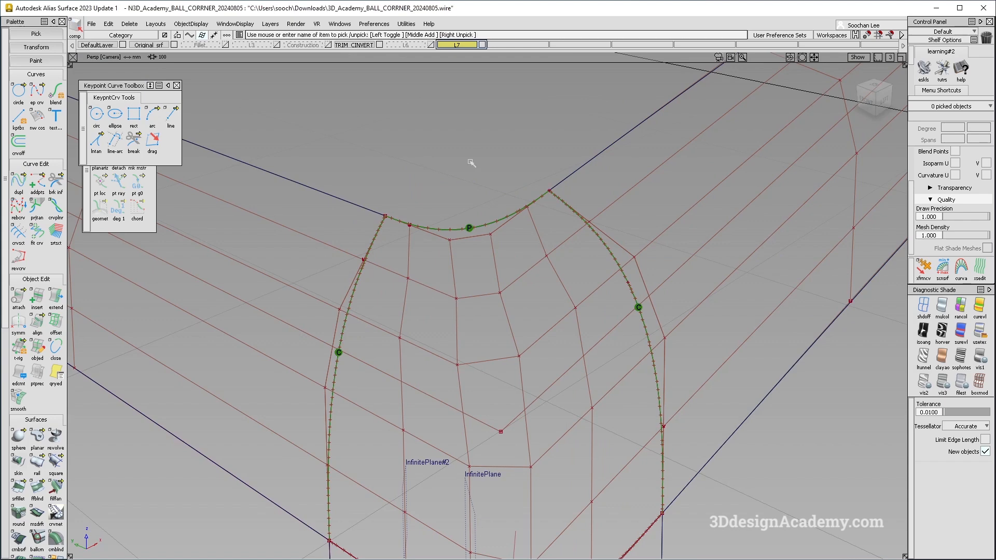
Untrim the draft_srf surface that meets the patch's top edge.
left_click(358, 205)
right_click_drag(422, 292, 444, 280, "alt+shift")
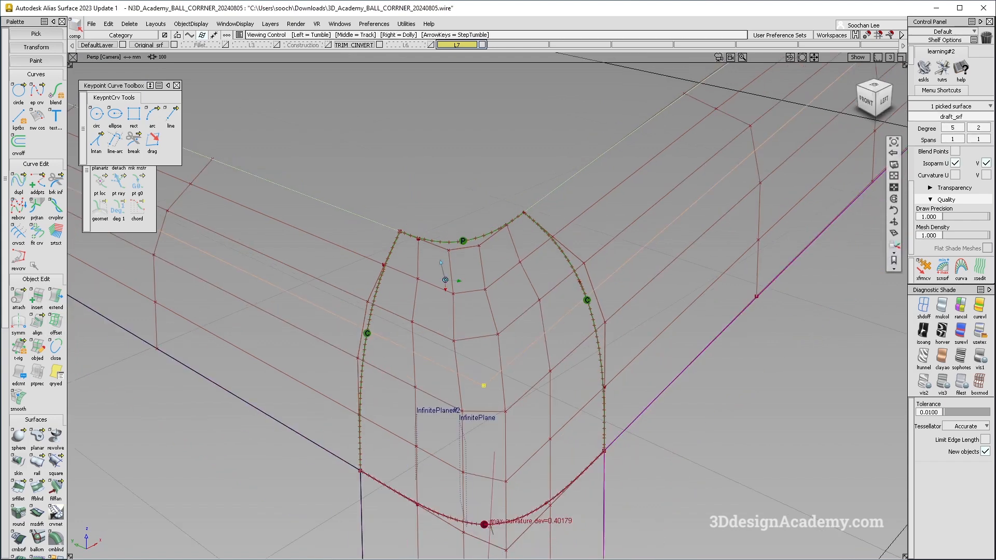
scroll(28, 396, "down", 2)
scroll(18, 402, "down", 6)
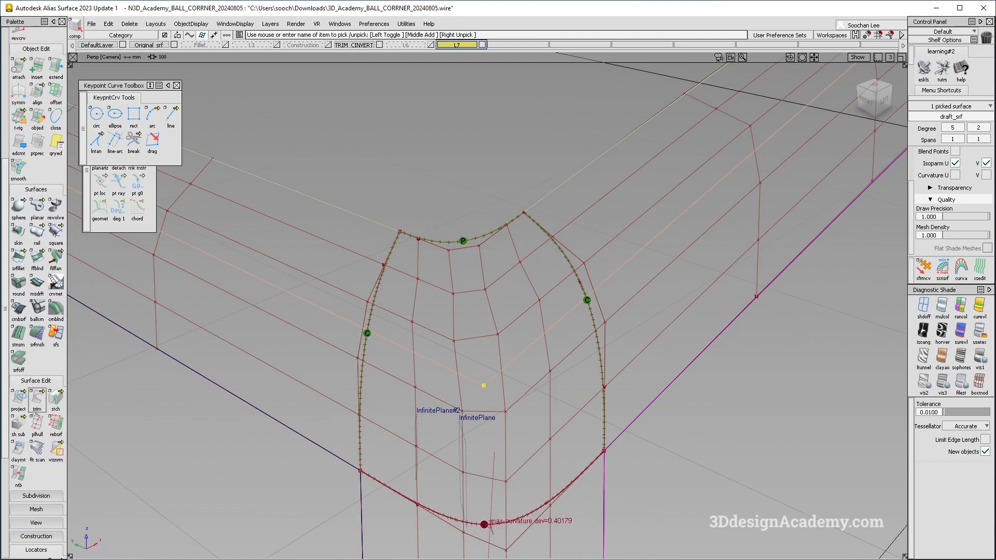
left_click(55, 399)
left_click_drag(38, 400, 81, 404)
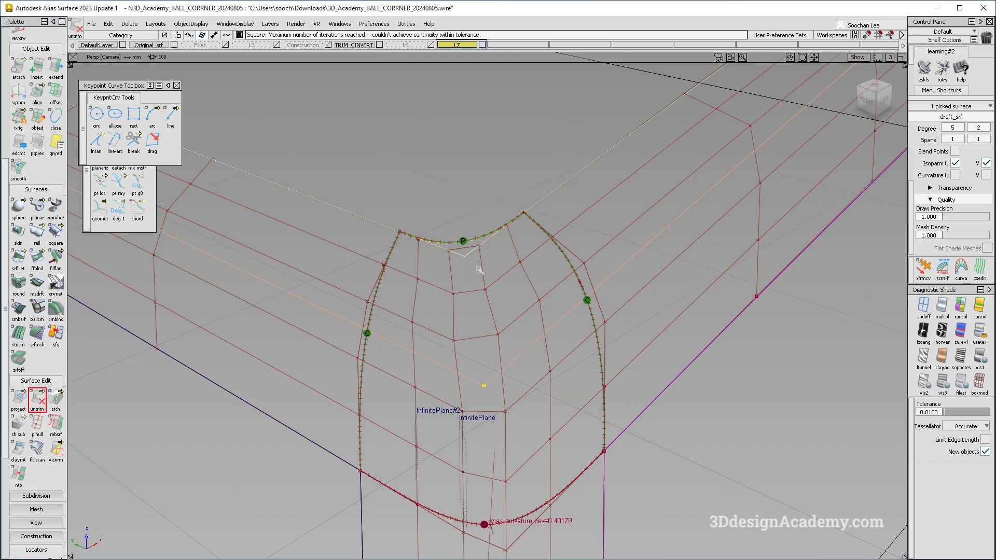
left_click_drag(479, 226, 457, 229, "ctrl+shift")
right_click_drag(456, 229, 469, 223, "alt+shift")
mouse_move(499, 263)
left_mouse_down("alt+shift")
mouse_move(470, 249)
mouse_move(414, 322)
mouse_move(507, 250)
left_mouse_up("alt+shift")
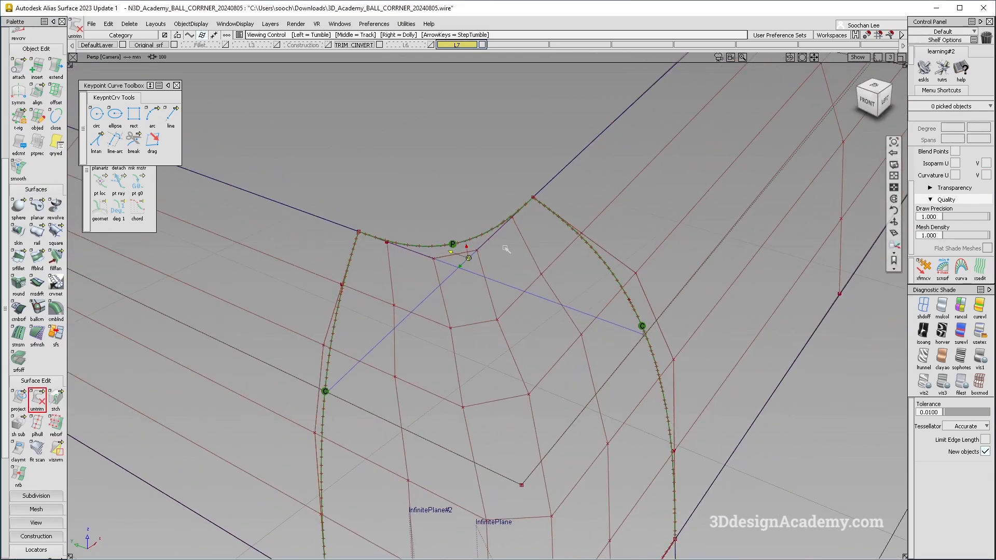
Delete the old curve on surface and the continuity check locator at the patch's top edge.
left_click(463, 246)
key("Delete")
key("Return")
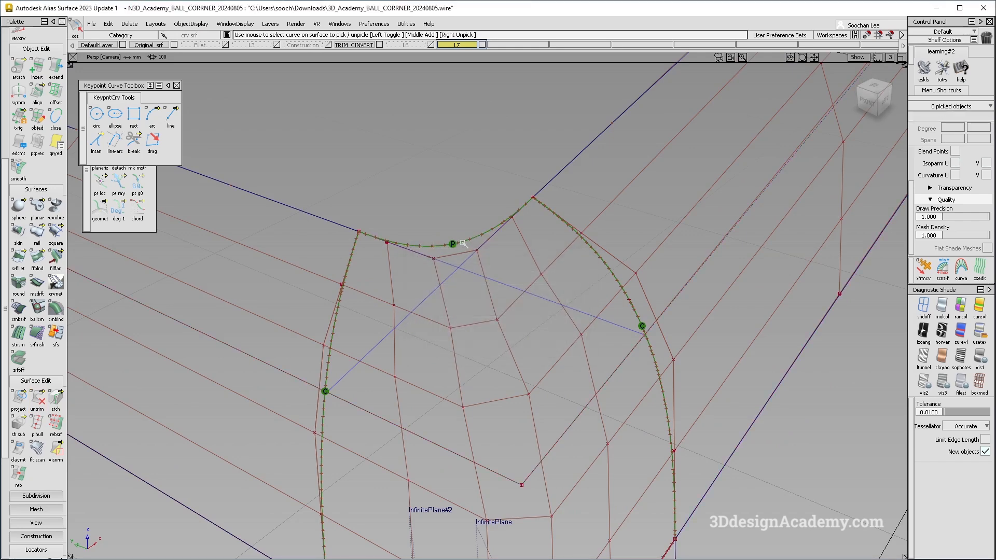
left_click_drag(450, 277, 427, 400, "alt+shift")
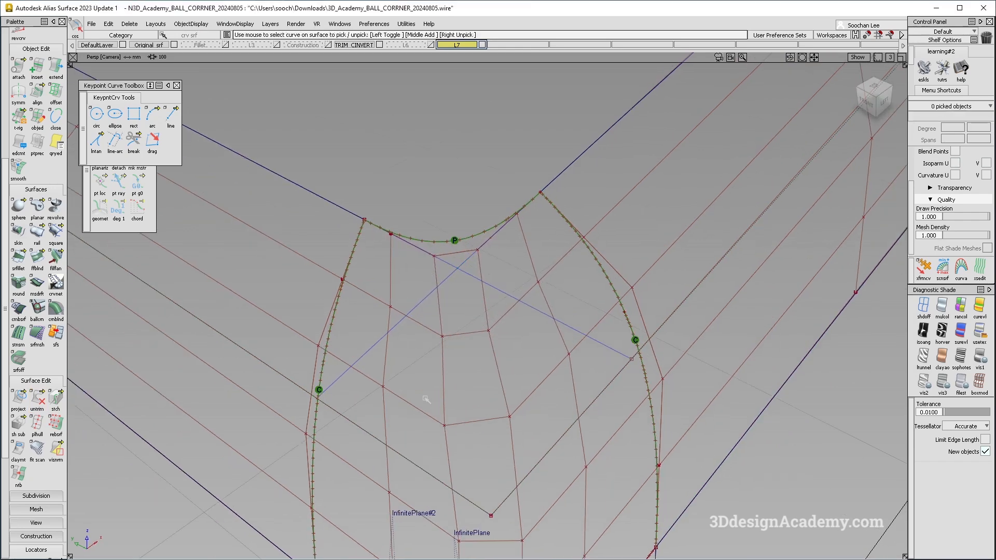
left_click_drag(467, 181, 456, 249, "ctrl+shift")
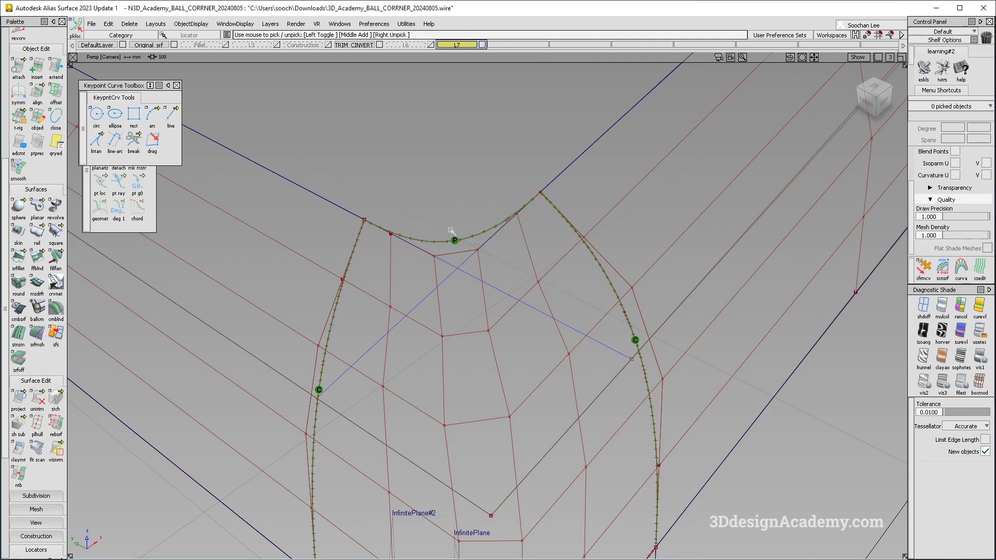
key("Delete")
key("Return")
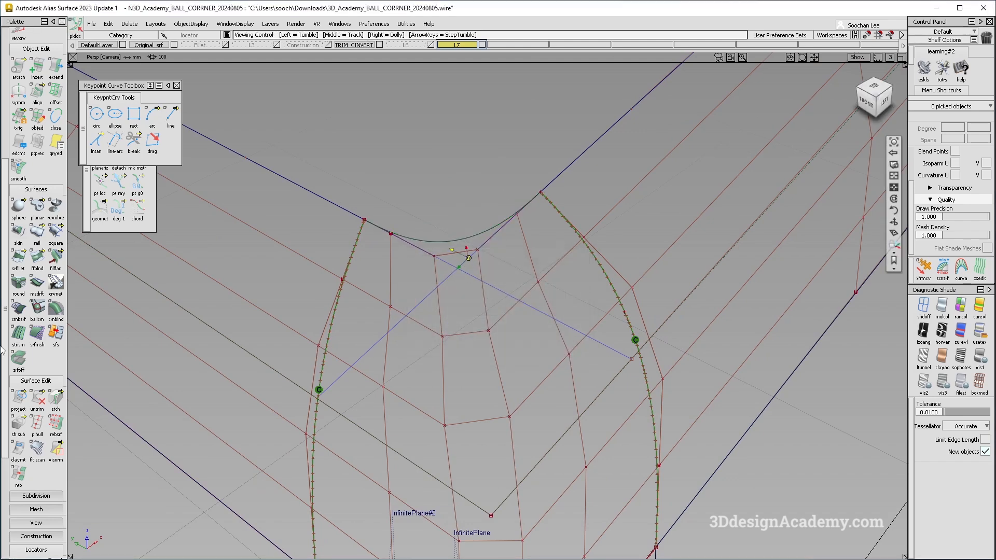
Project the top edge curve onto draft_srf as a curve on surface, using the Normal vector option.
double_click(27, 406)
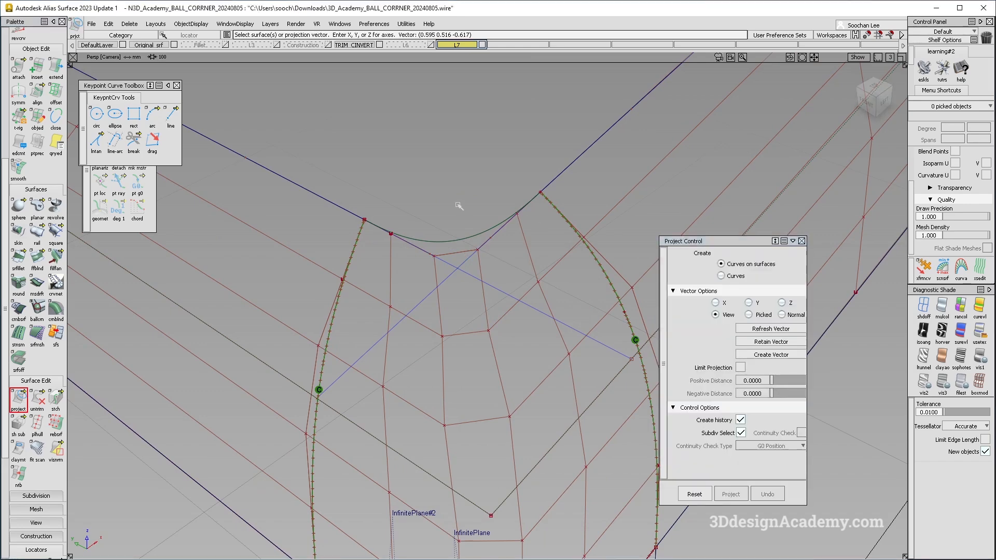
left_click(487, 248)
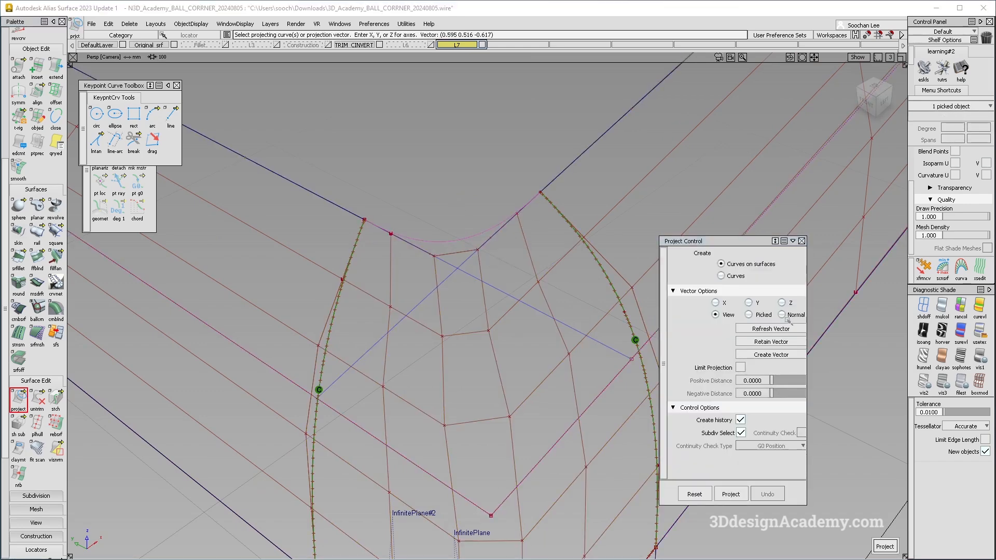
left_click_drag(535, 230, 439, 270, "alt+shift")
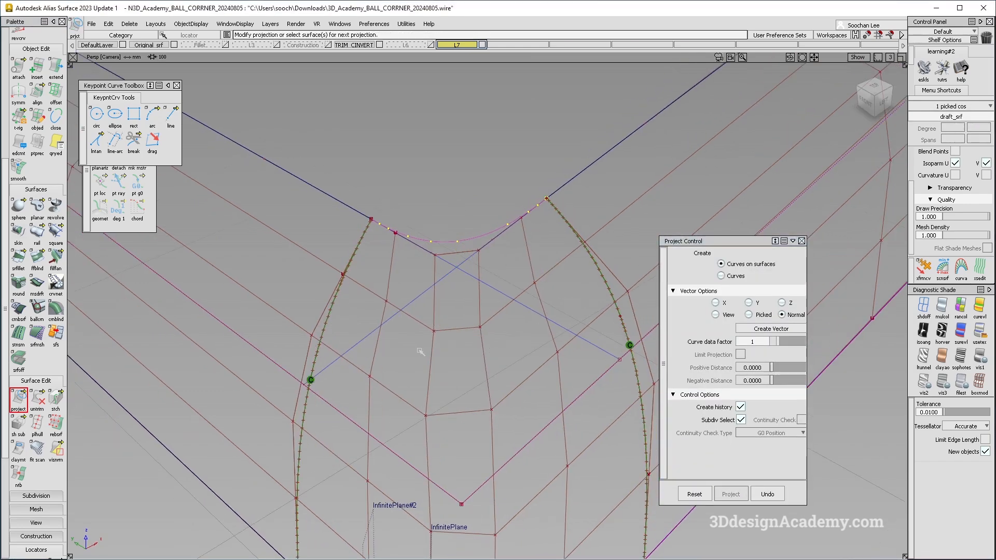
Add a surface continuity check between the patch's top edge and the projected curve on draft_srf, and inspect its deviation planes.
left_click(21, 400)
scroll(23, 404, "down", 3)
left_click(19, 517)
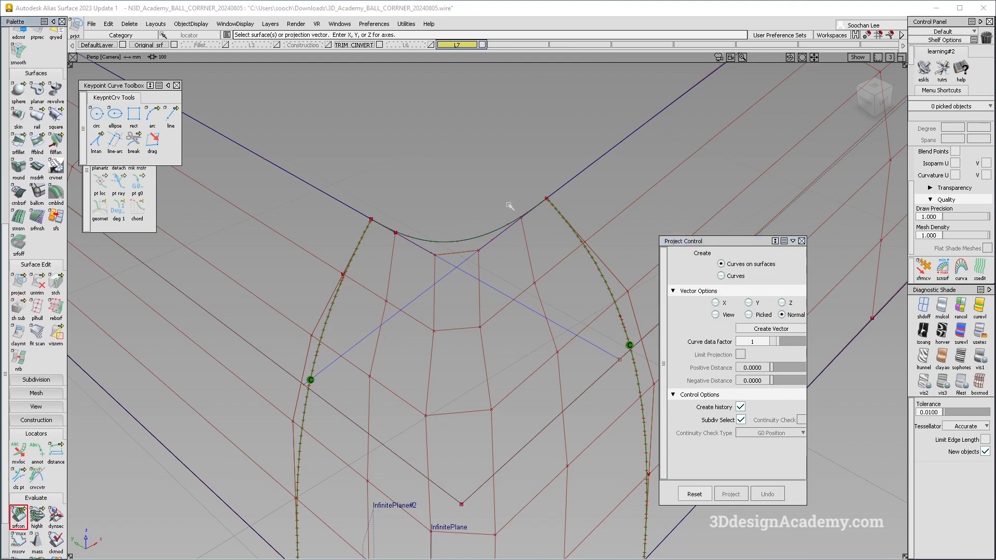
left_click(472, 244)
left_click_drag(472, 244, 437, 305, "alt+shift")
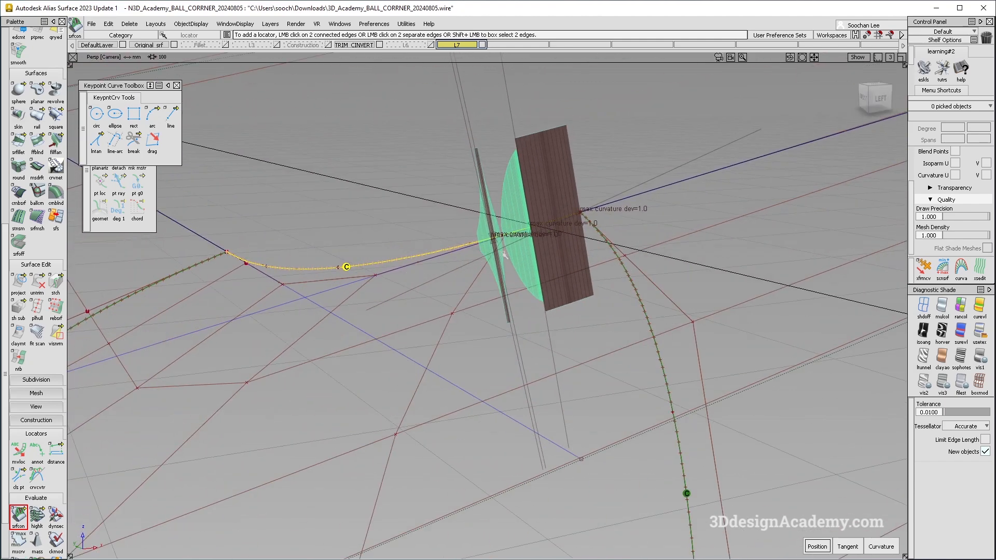
left_click_drag(540, 262, 539, 207, "alt+shift")
right_click_drag(540, 207, 550, 171, "alt+shift")
left_click_drag(549, 171, 546, 144, "alt+shift")
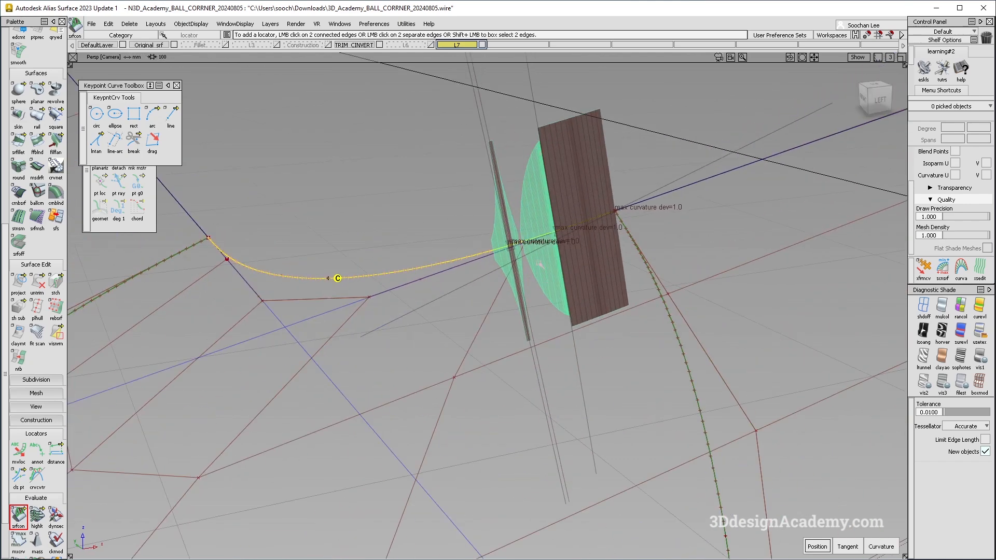
middle_click_drag(552, 138, 539, 169, "alt+shift")
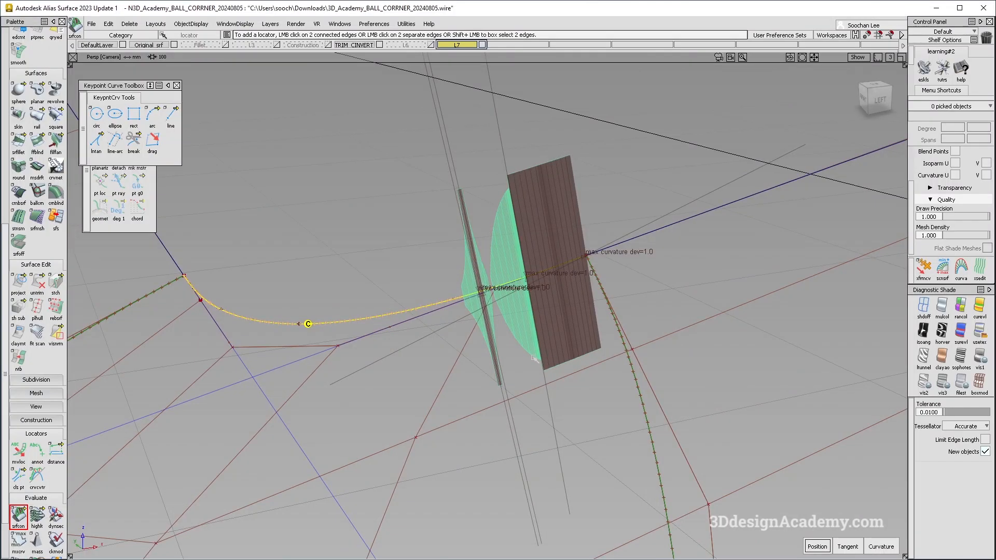
left_click_drag(499, 294, 462, 432, "alt+shift")
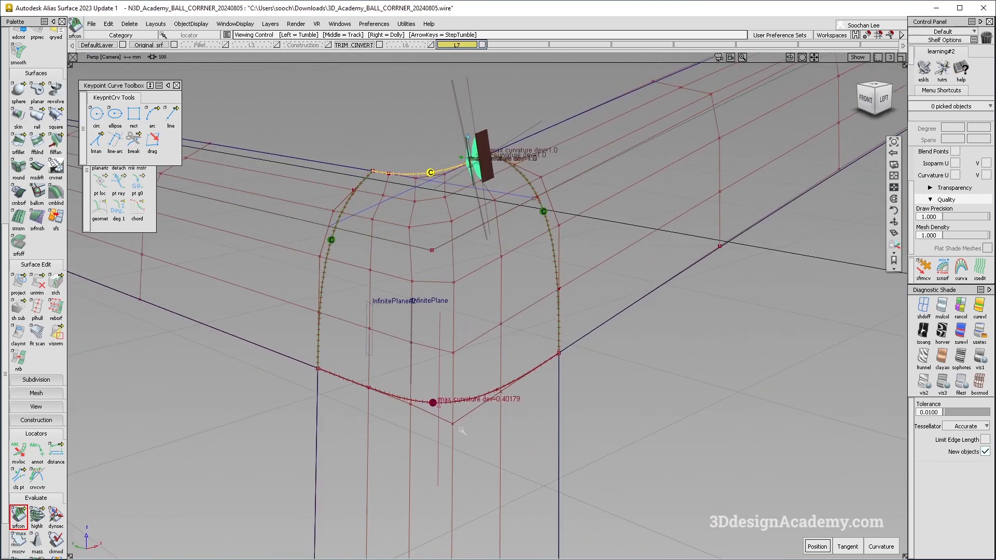
Align the patch's bottom edge to the adjoining surface with G2 continuity and the Edge alignment type, accepting removal of the construction history.
scroll(37, 161, "up", 5)
double_click(38, 161)
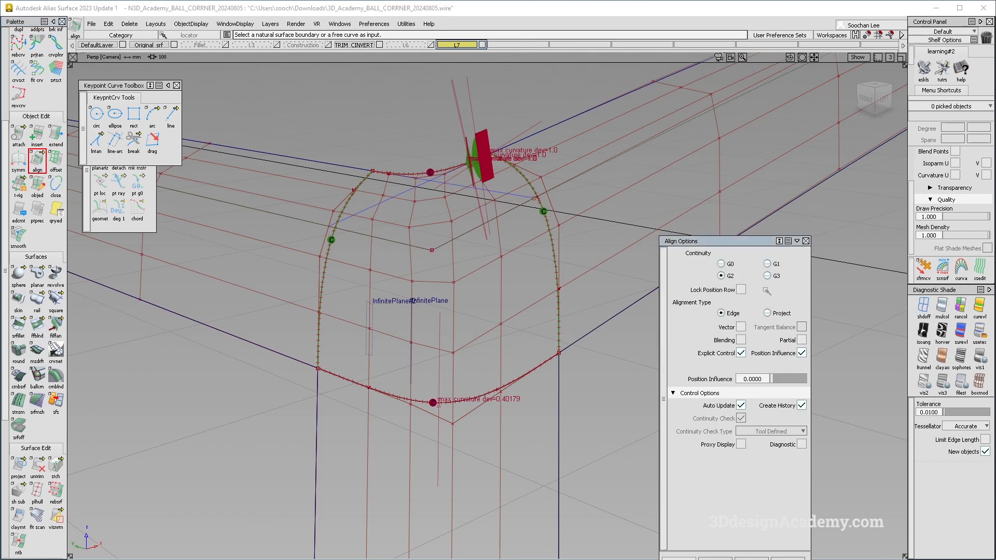
left_click_drag(458, 298, 450, 328, "alt+shift")
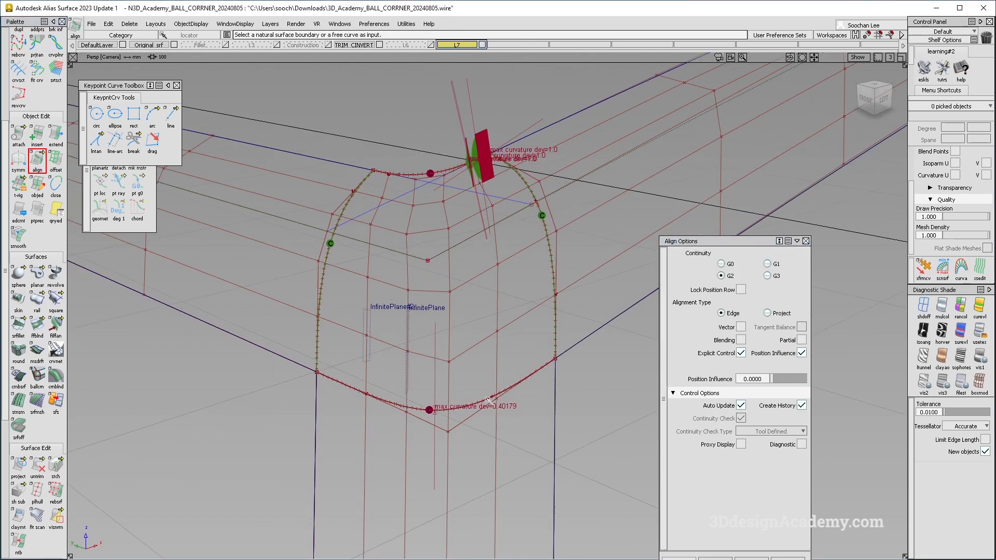
left_click(489, 400)
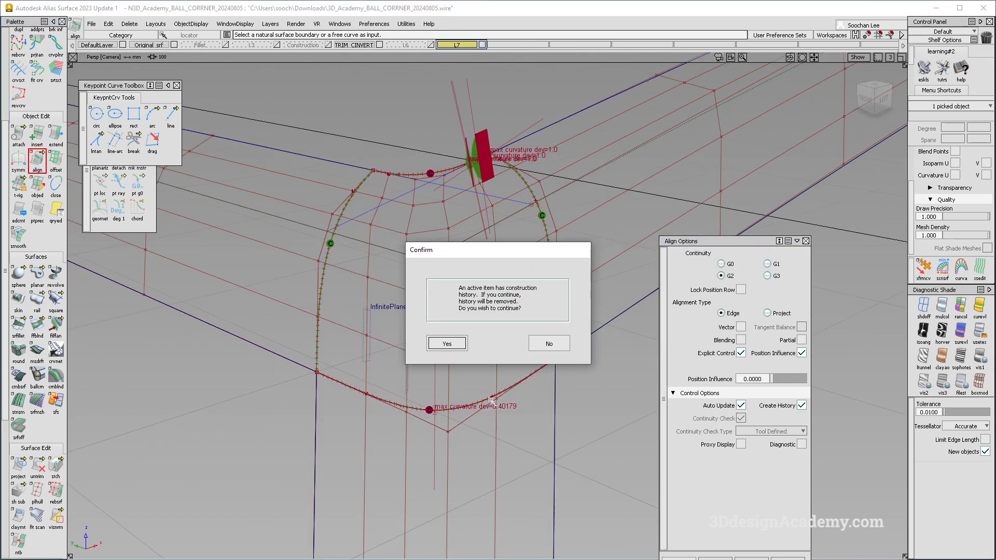
key("Return")
left_click(492, 400)
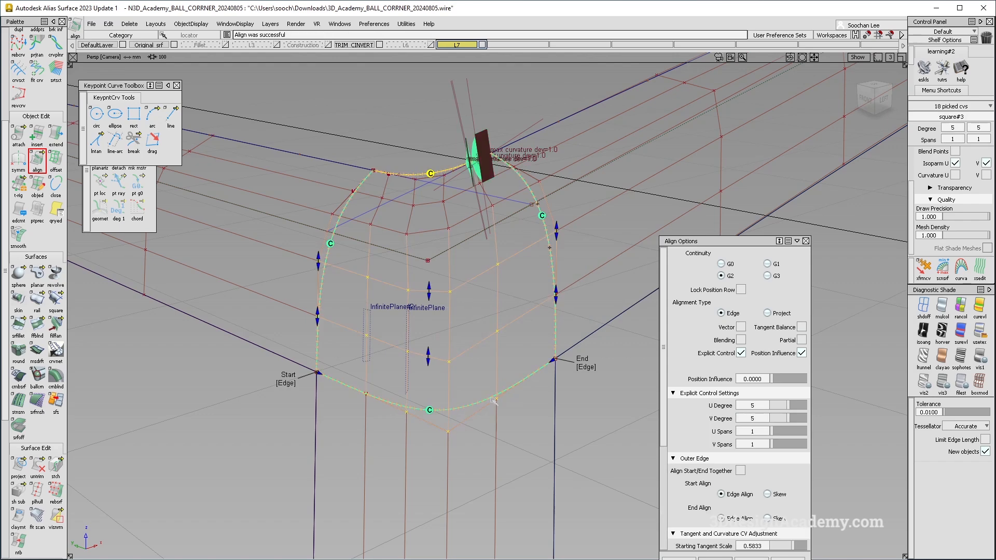
left_click_drag(493, 400, 500, 384, "alt+shift")
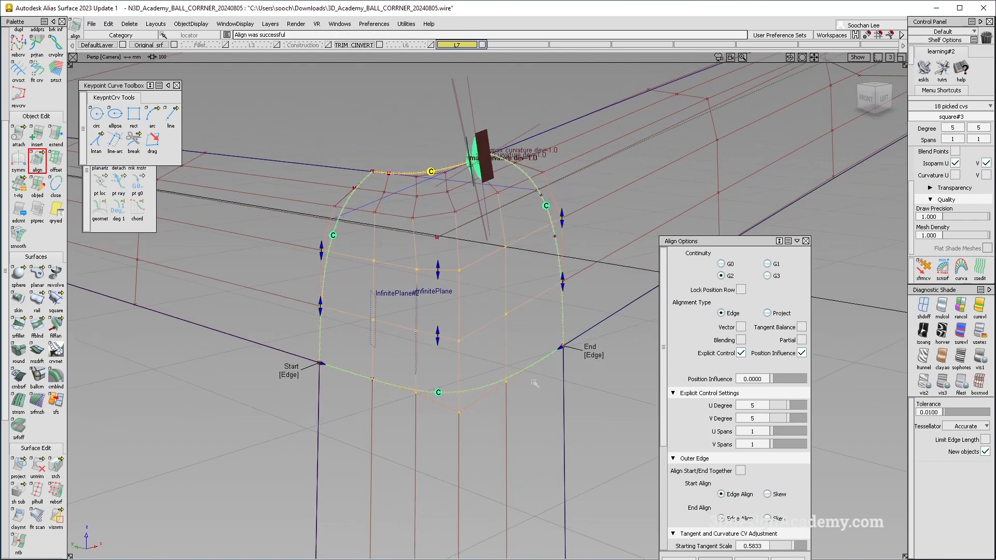
left_click_drag(471, 333, 473, 353, "alt+shift")
left_click_drag(381, 417, 377, 267, "ctrl+shift")
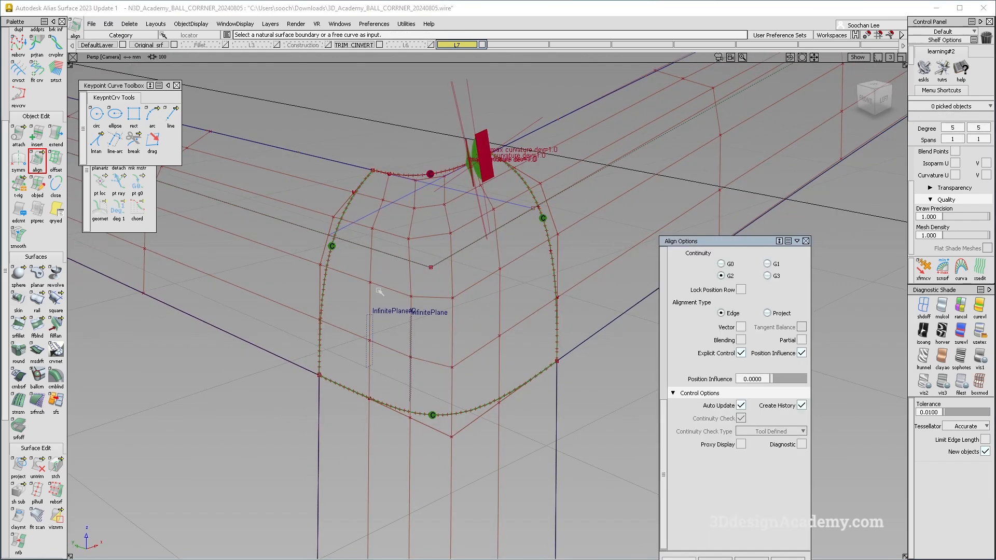
Pick the patch's interior CV in the second row and second column, and set Transform CV to hull movement with mouse sensitivity 50.
mouse_move(416, 231)
left_mouse_down("alt+shift")
mouse_move(415, 253)
mouse_move(389, 235)
mouse_move(414, 222)
left_mouse_up("alt+shift")
right_click_drag(413, 222, 405, 219, "alt+shift")
left_click_drag(405, 219, 397, 252, "alt+shift")
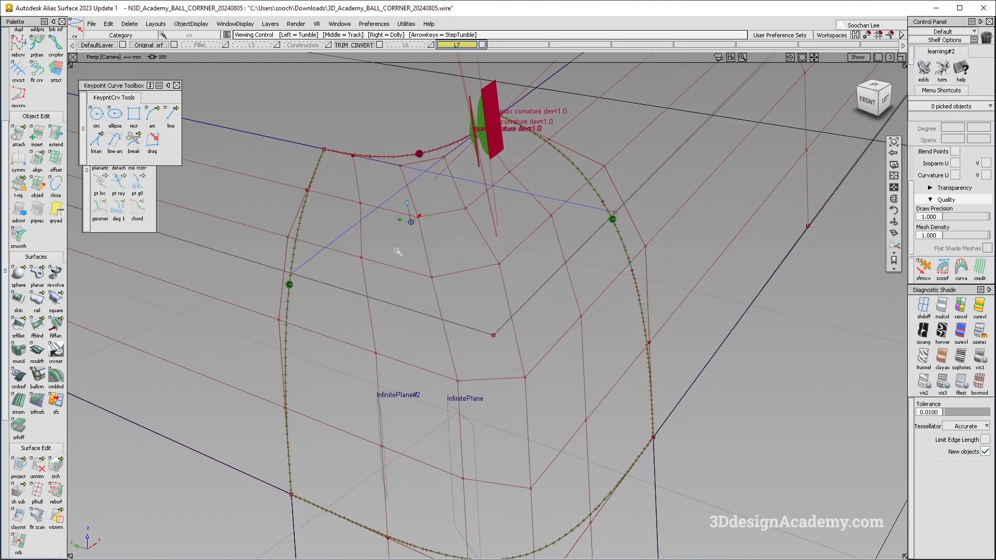
left_click(360, 203)
left_click(360, 195)
middle_click_drag(386, 209, 447, 239, "alt+shift")
left_click_drag(447, 238, 439, 247, "alt+shift")
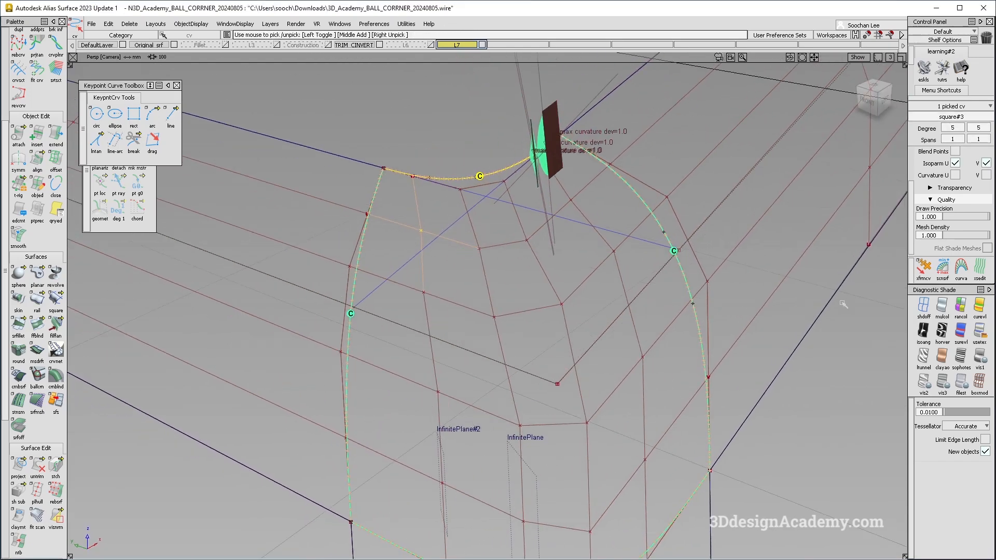
left_click(924, 270)
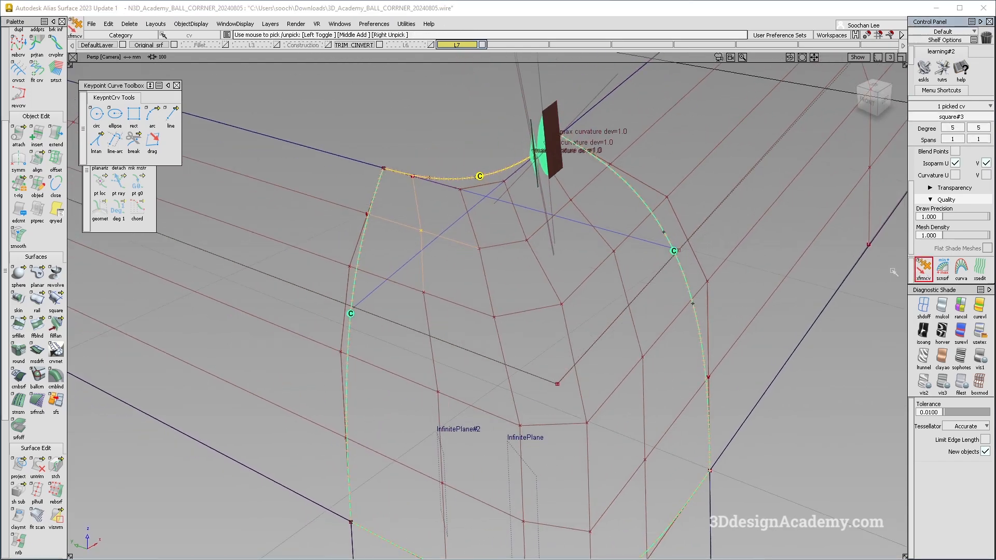
key("space")
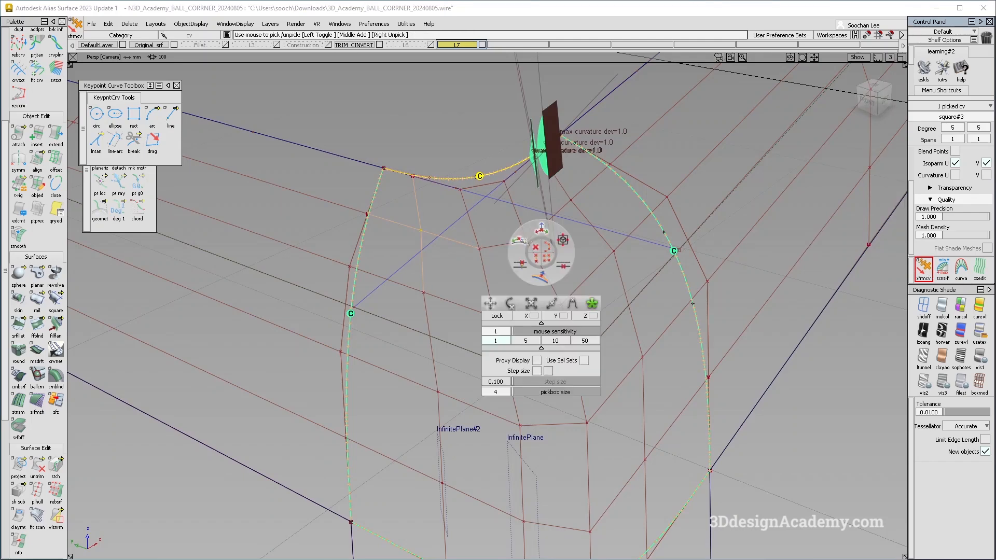
left_click(519, 241)
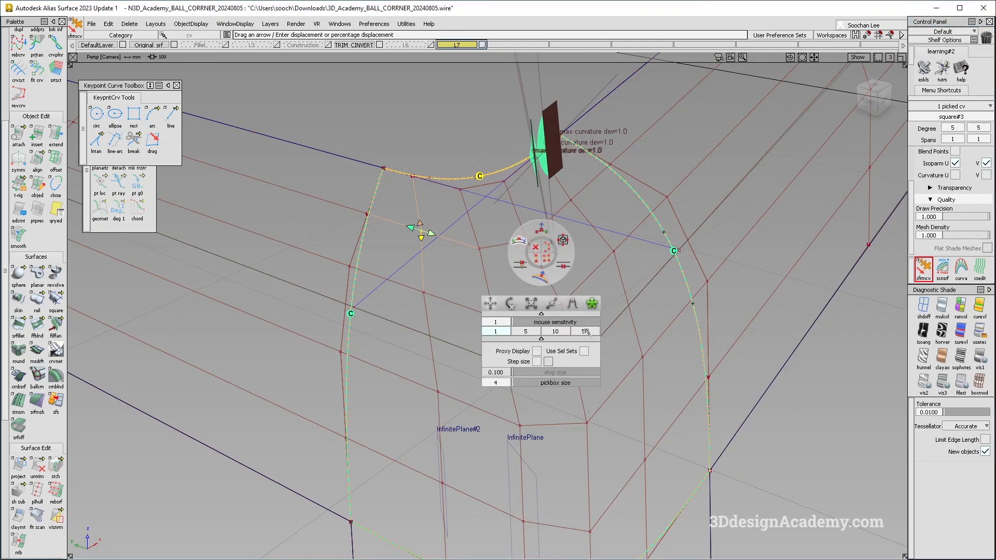
left_click(585, 331)
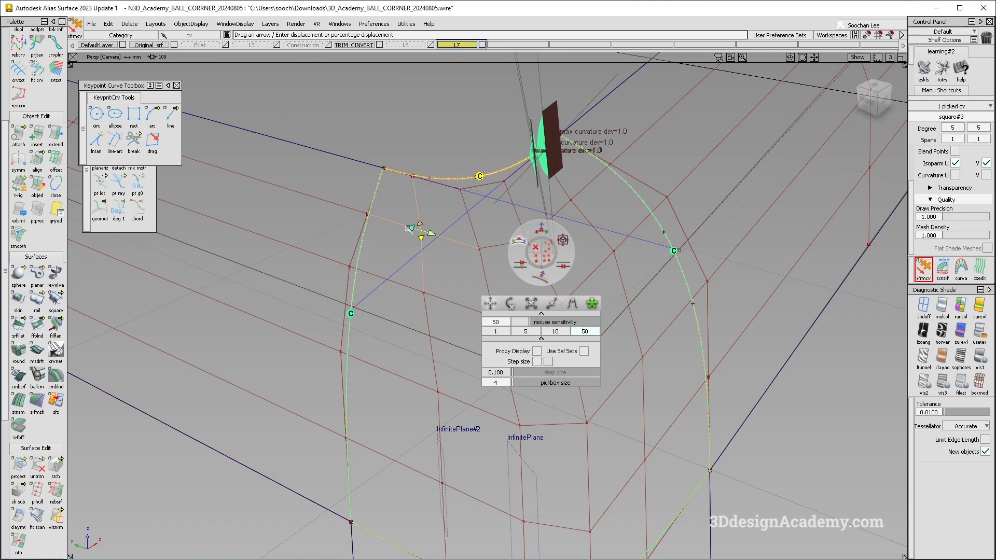
Adjust the second-row and third-row CVs of the patch's second column along their hulls.
scroll(410, 230, "up", 2)
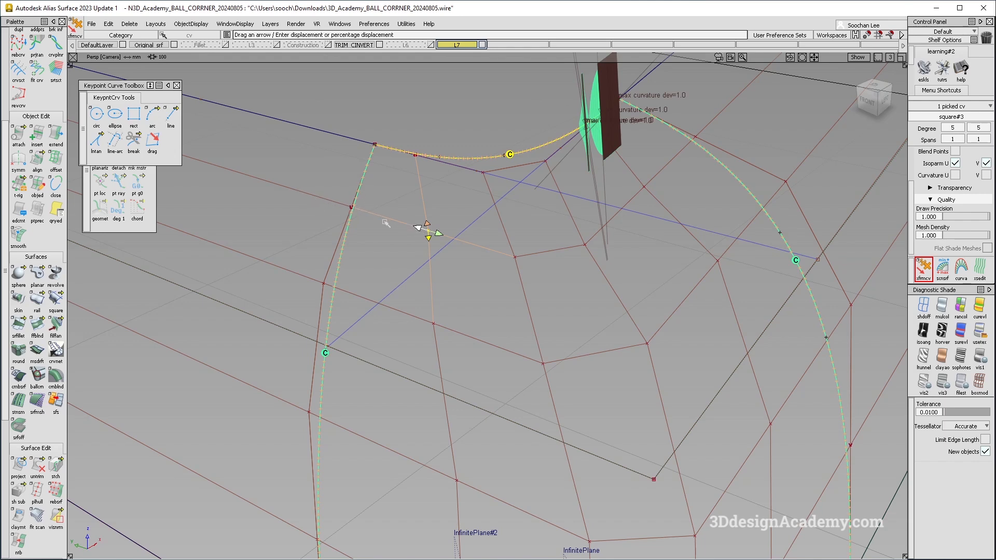
right_click_drag(461, 254, 445, 249, "alt+shift")
key("space")
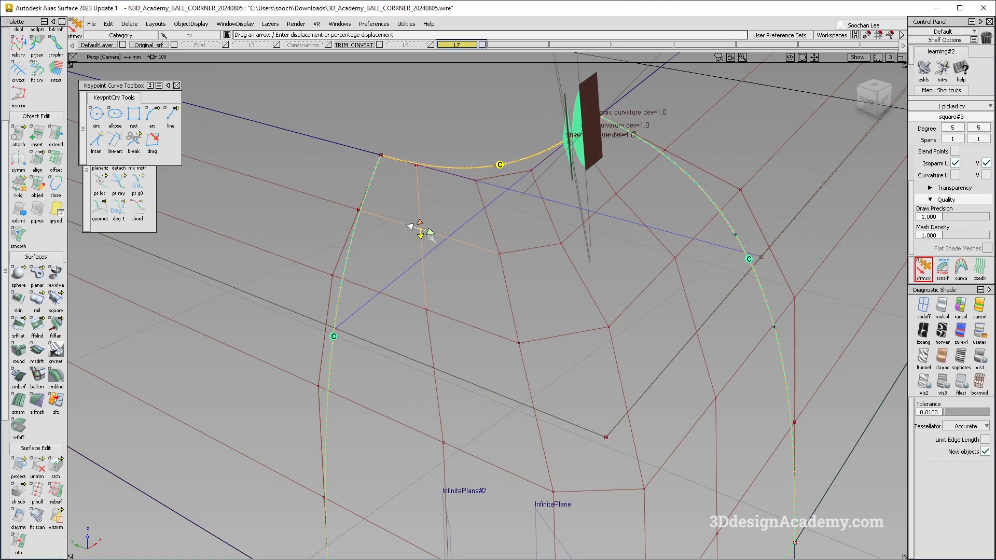
left_click_drag(472, 285, 538, 277, "alt+shift")
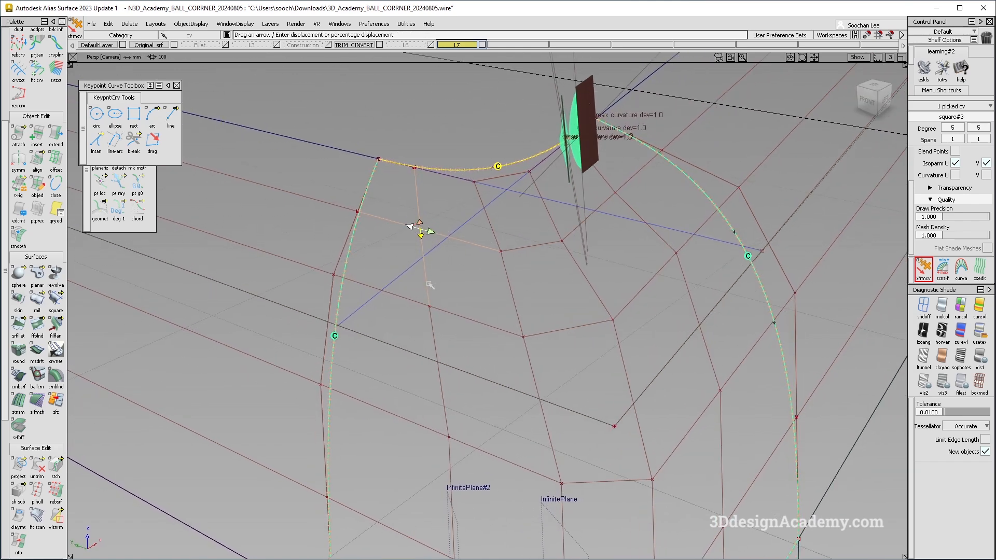
left_click_drag(457, 421, 433, 334, "alt+shift")
left_click(420, 317)
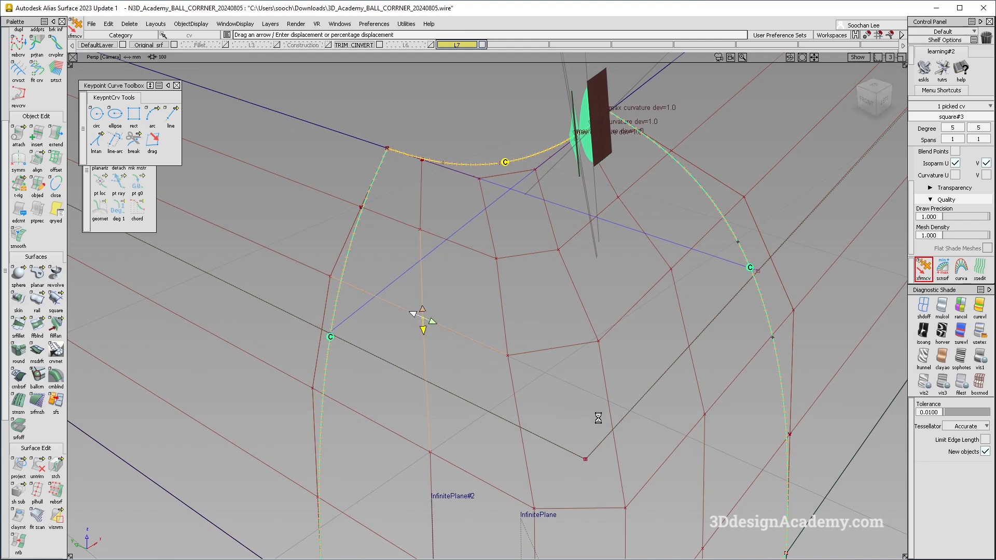
left_click(420, 229)
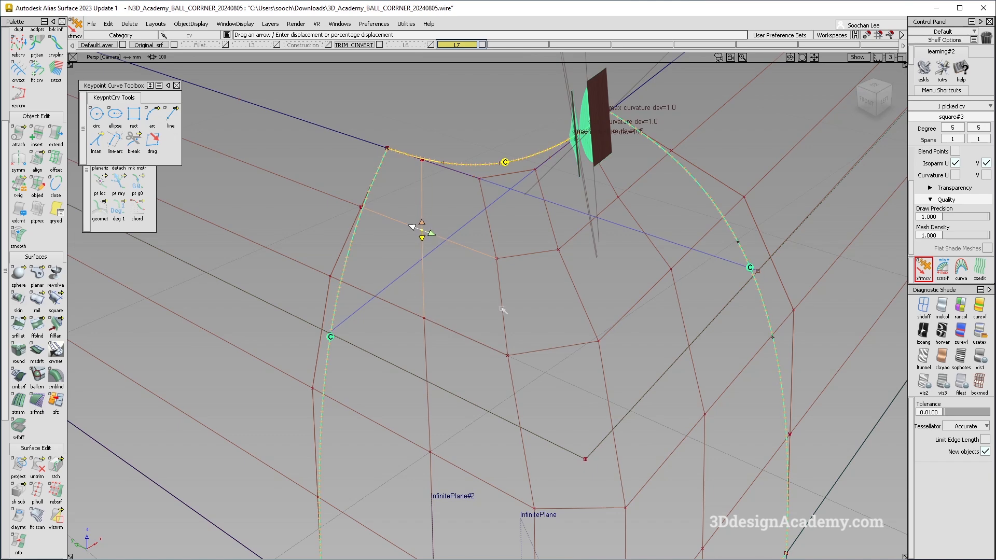
Adjust the second-row and third-row CVs of the patch's third column along their hulls.
left_click_drag(521, 311, 491, 264, "alt+shift")
left_click(490, 243)
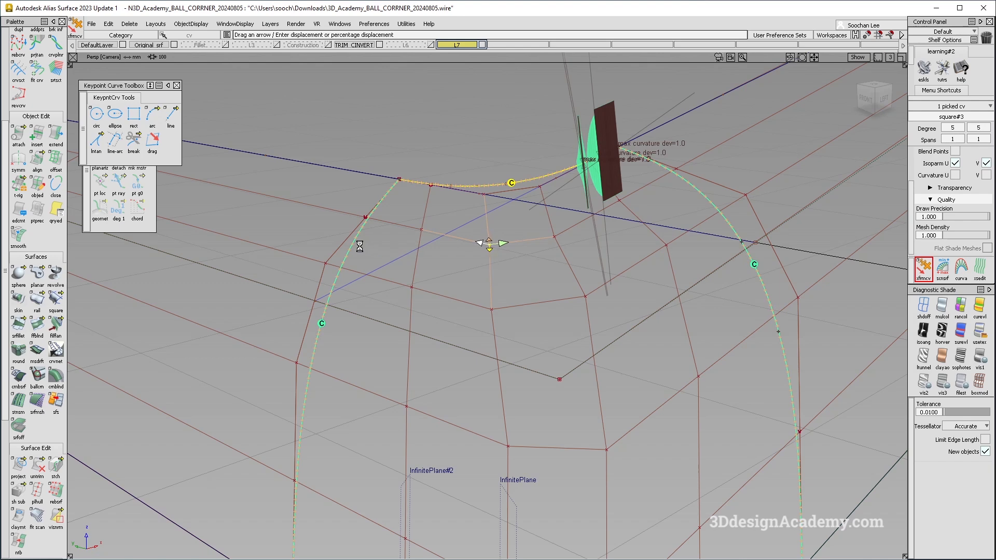
left_click(490, 310)
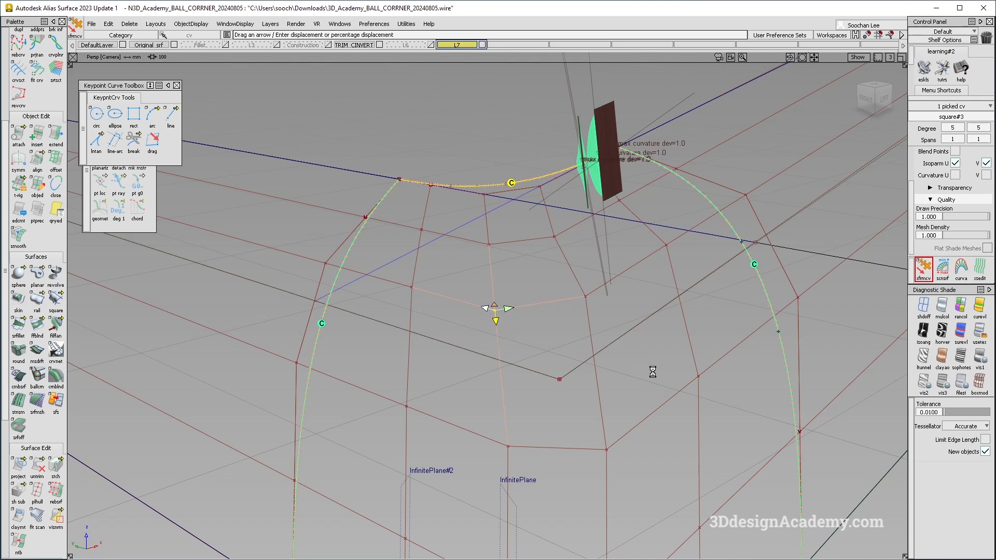
Adjust the third-row and second-row CVs of the patch's fifth column along their hulls.
left_click_drag(683, 358, 640, 340, "alt+shift")
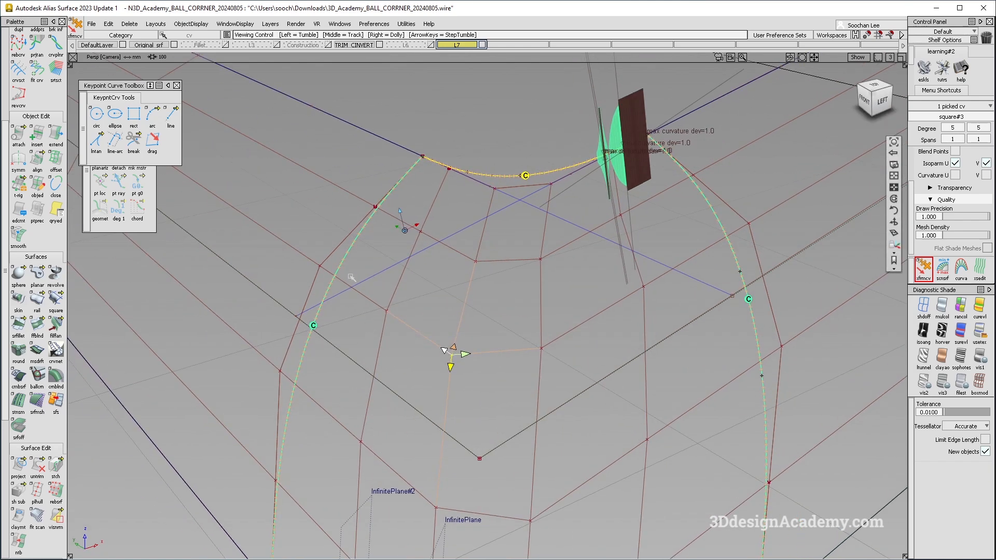
middle_click_drag(601, 290, 477, 247, "alt+shift")
mouse_move(477, 246)
left_mouse_down("alt+shift")
mouse_move(447, 255)
mouse_move(490, 238)
left_mouse_up("alt+shift")
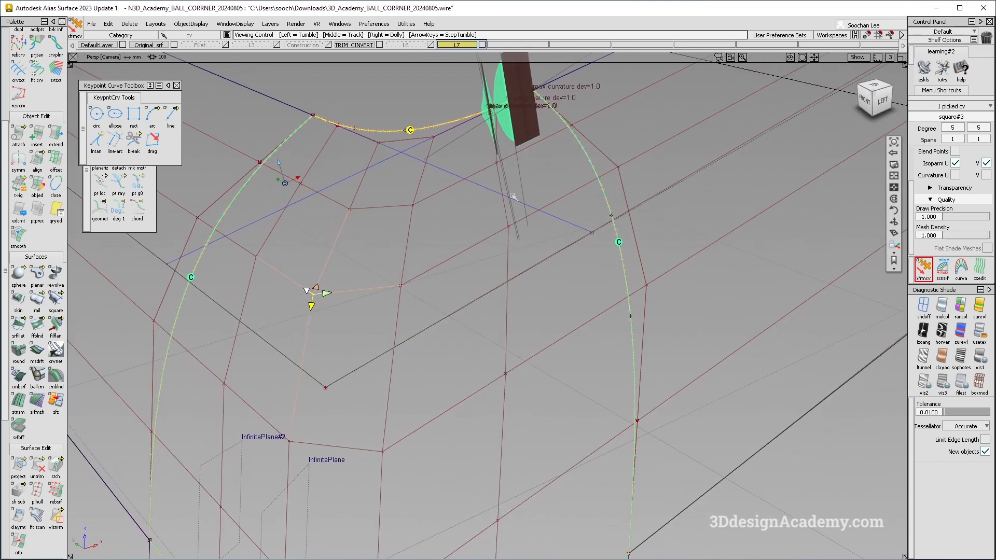
left_click(510, 228)
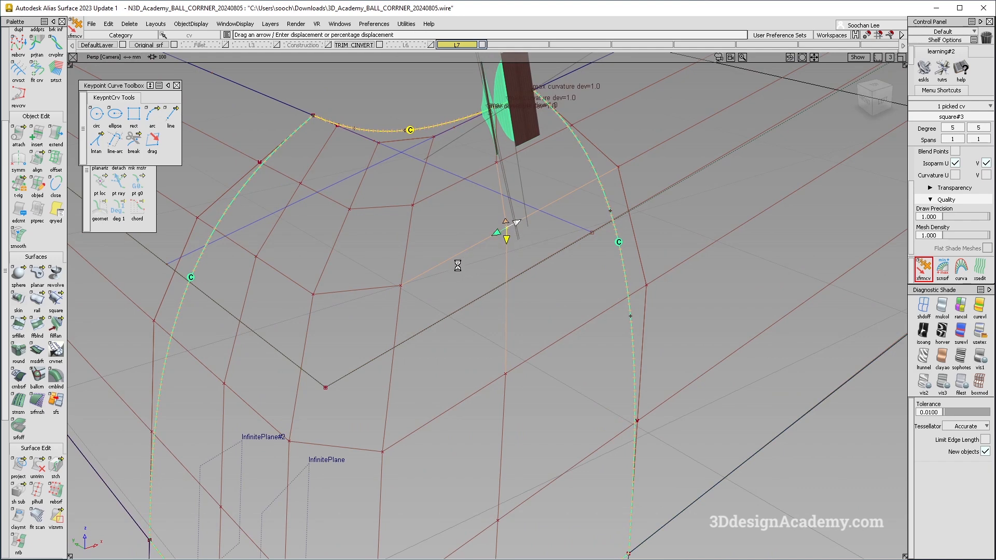
left_click(497, 163)
left_click_drag(599, 140, 709, 105)
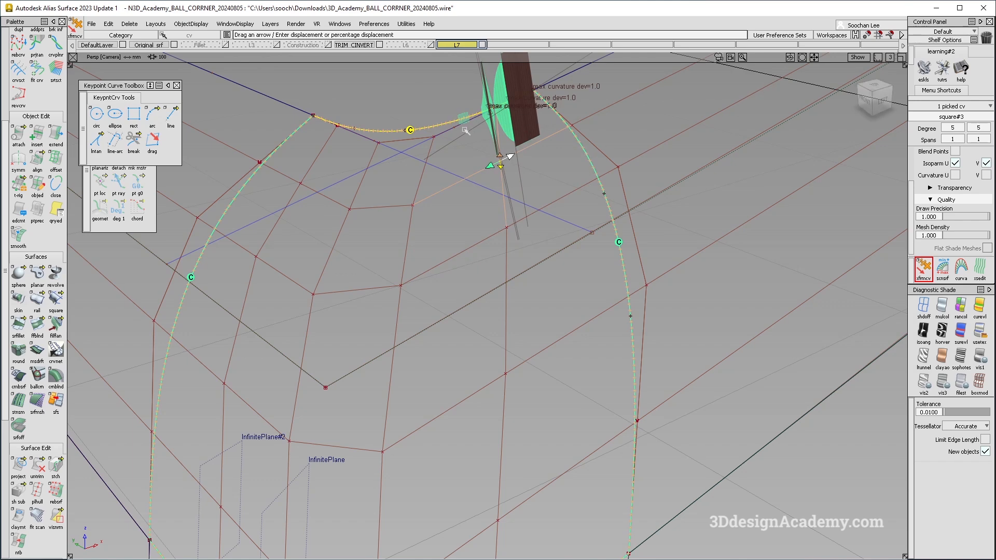
Slide the second-row CV of the patch's fourth column along its hull to reduce the top edge's curvature deviation.
left_click_drag(479, 126, 440, 190, "alt+shift")
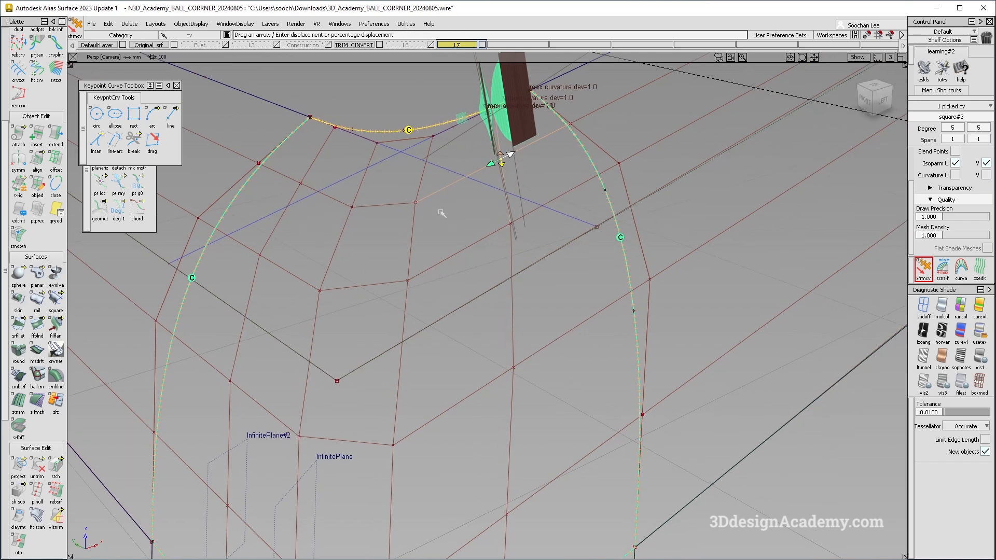
left_click(416, 204)
left_click_drag(421, 205, 455, 228, "alt+shift")
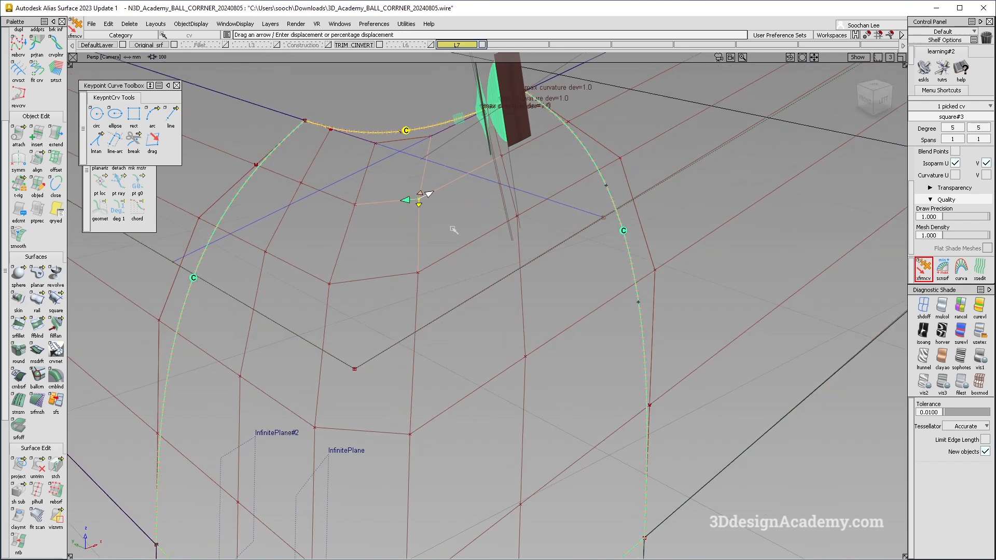
left_click_drag(522, 201, 729, 166)
left_click_drag(527, 218, 492, 209, "alt+shift")
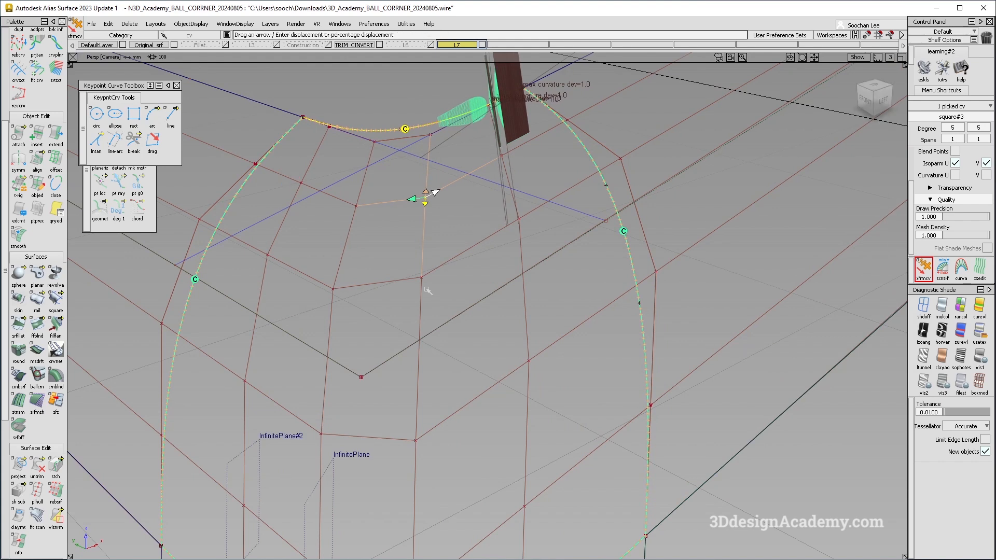
Move the fourth-column, second-row CV along the surface normal in NUV mode with mouse sensitivity 5000.
left_click(504, 289, "alt+shift")
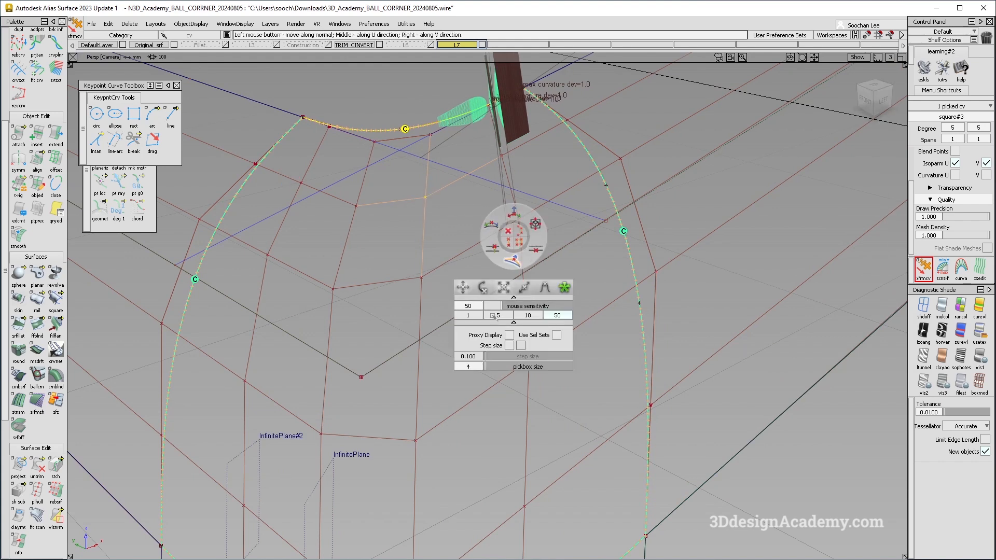
left_click(466, 228, "alt+shift")
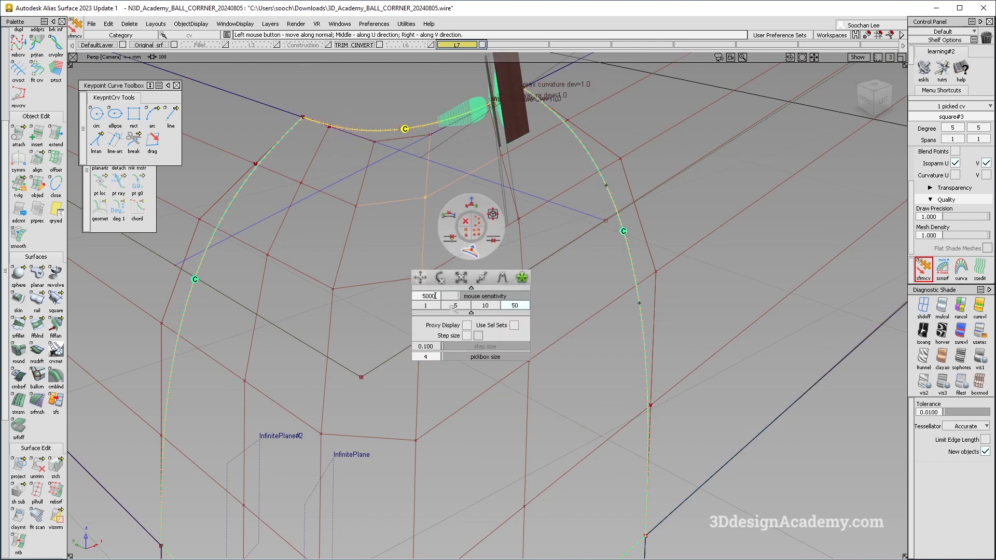
key("Return")
left_click_drag(492, 206, 402, 254)
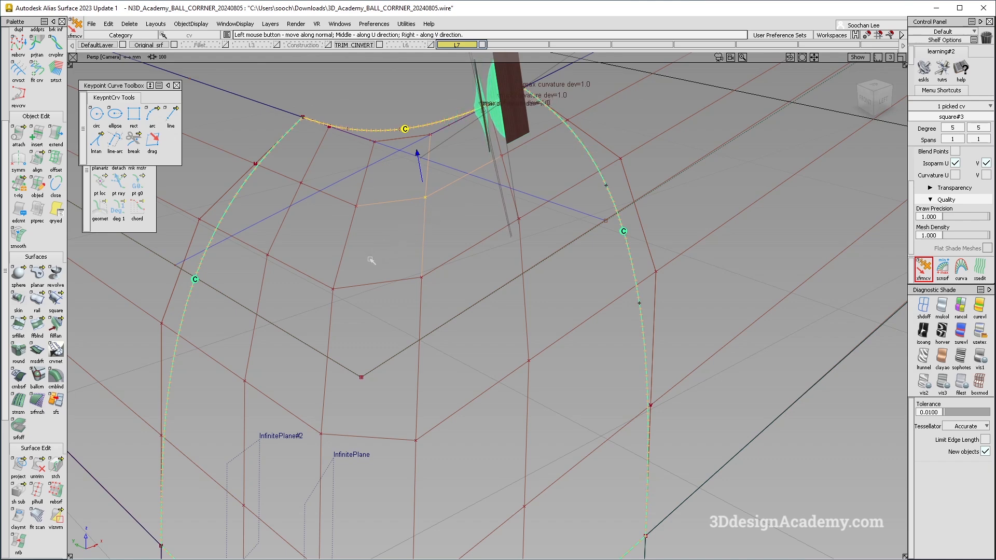
middle_click_drag(493, 136, 504, 189, "alt+shift")
right_click_drag(505, 188, 495, 181, "alt+shift")
left_click_drag(411, 261, 382, 283, "alt+shift")
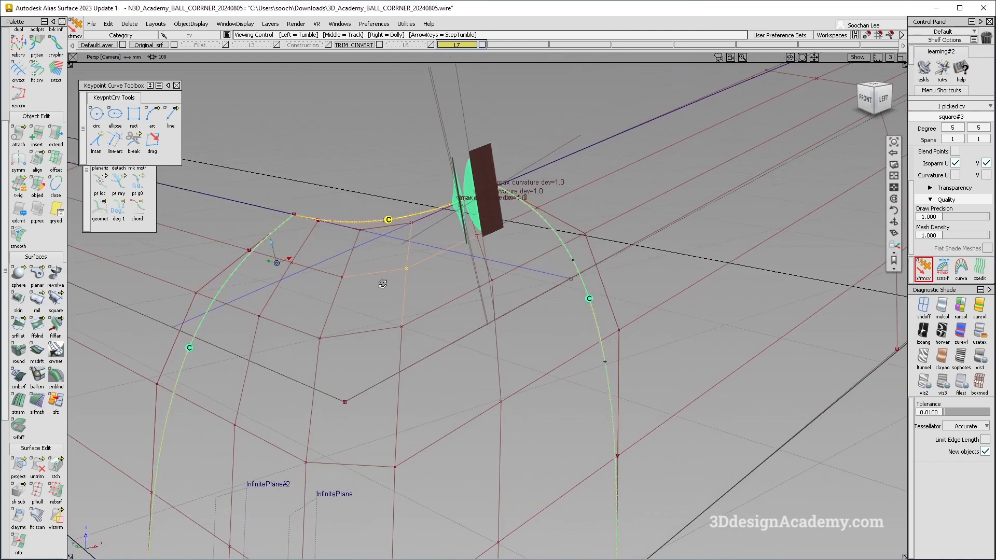
Examine the corner patch's hulls and the curvature deviation along its top edge from several angles.
middle_click_drag(385, 324, 410, 267, "alt+shift")
left_click_drag(410, 268, 469, 265, "alt+shift")
right_click_drag(469, 264, 416, 278, "alt+shift")
left_click_drag(416, 277, 429, 248, "alt+shift")
middle_click_drag(429, 248, 487, 282, "alt+shift")
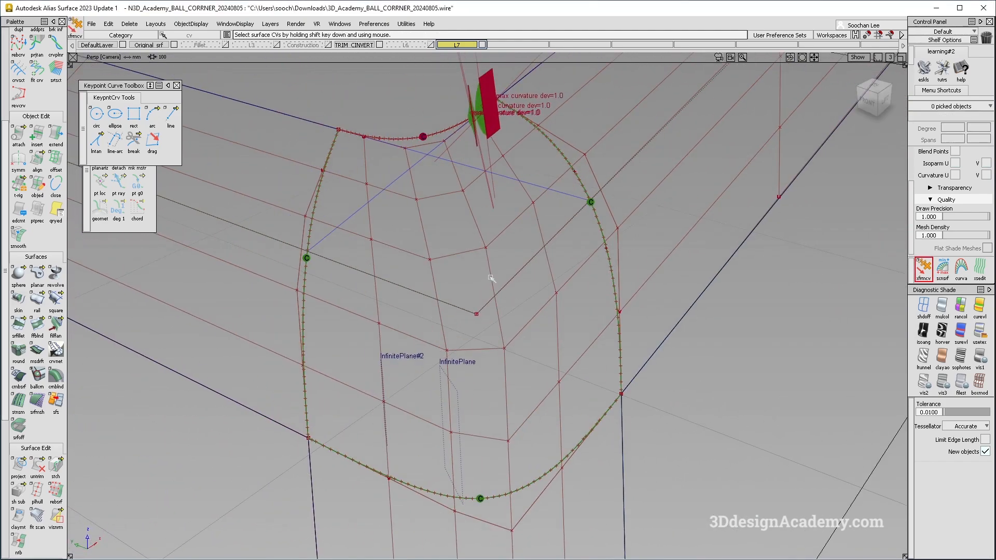
right_click_drag(499, 273, 476, 263, "alt+shift")
left_click_drag(476, 263, 465, 222, "alt+shift")
middle_click_drag(465, 222, 474, 209, "alt+shift")
right_click_drag(475, 209, 534, 249, "alt+shift")
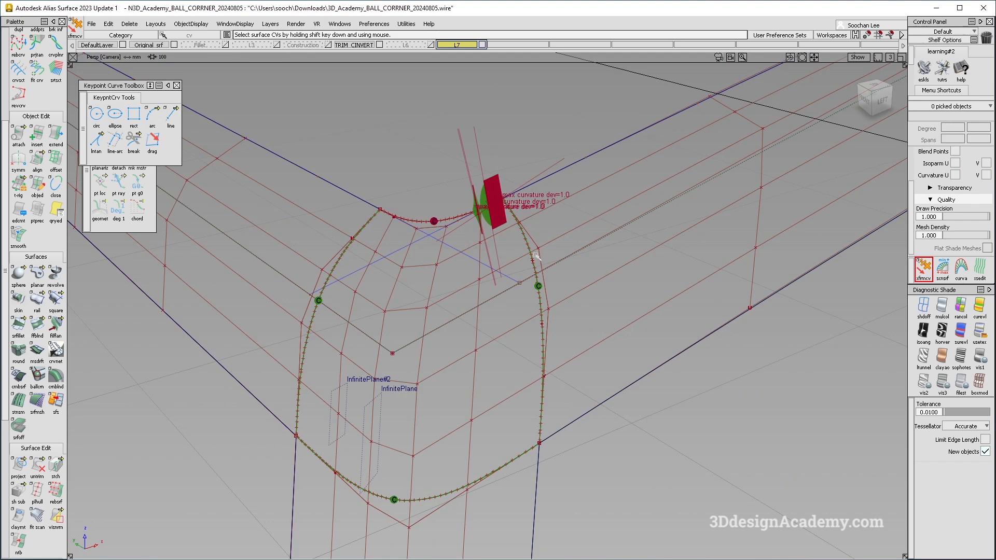
left_click_drag(541, 254, 504, 232, "alt+shift")
left_click_drag(577, 221, 497, 236, "alt+shift")
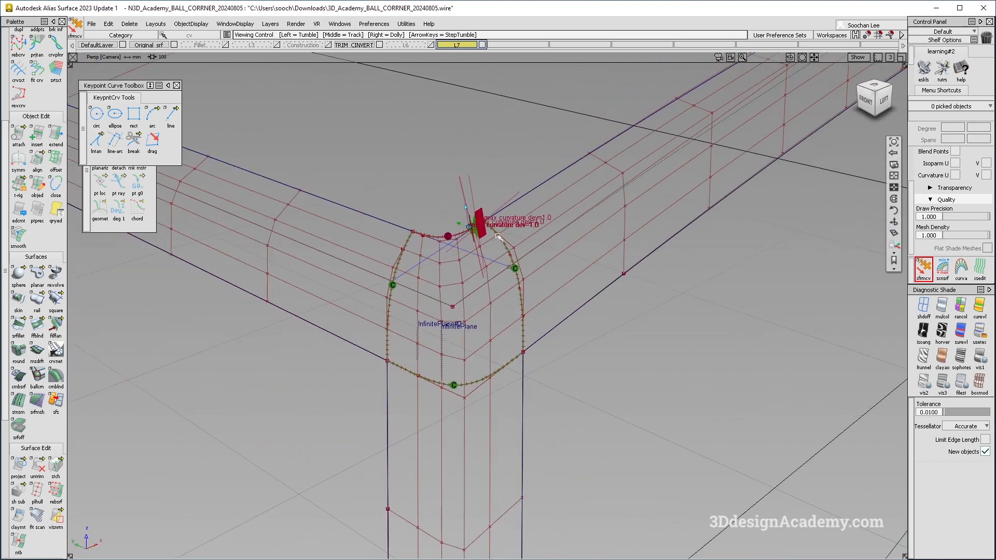
left_click_drag(555, 280, 554, 266, "alt+shift")
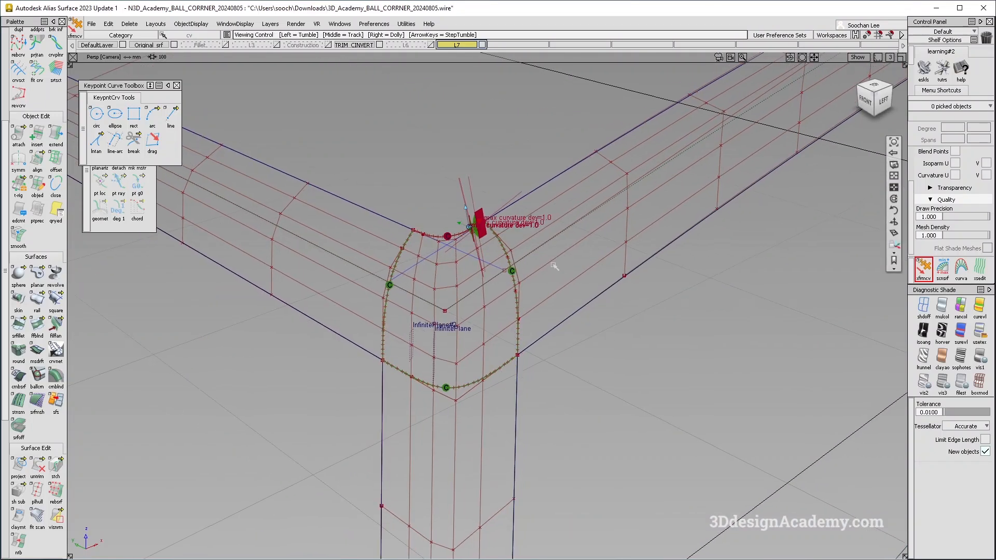
Delete the curve-on-surface on draft_srf that runs along the corner patch's top edge.
scroll(485, 228, "up", 3)
scroll(38, 184, "up", 4)
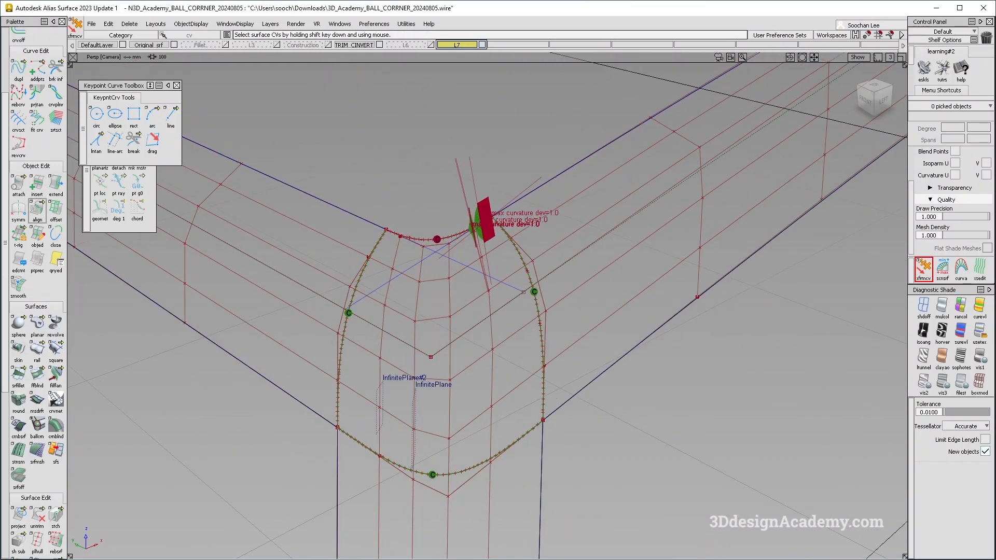
double_click(37, 209)
left_click(767, 314)
left_click_drag(509, 313, 457, 260, "ctrl+shift")
left_click(445, 176, "ctrl+shift")
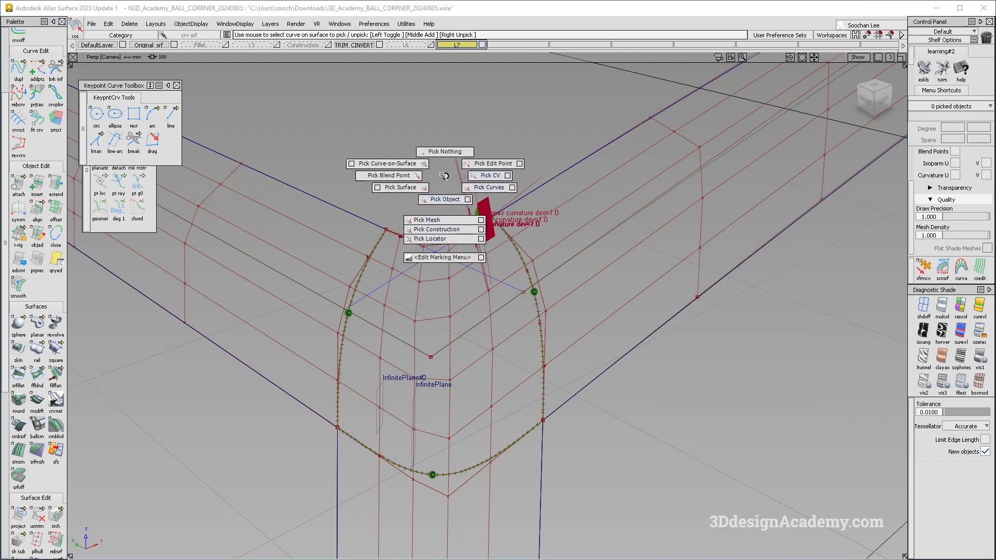
left_click_drag(456, 216, 436, 206, "ctrl+shift")
left_click(440, 226)
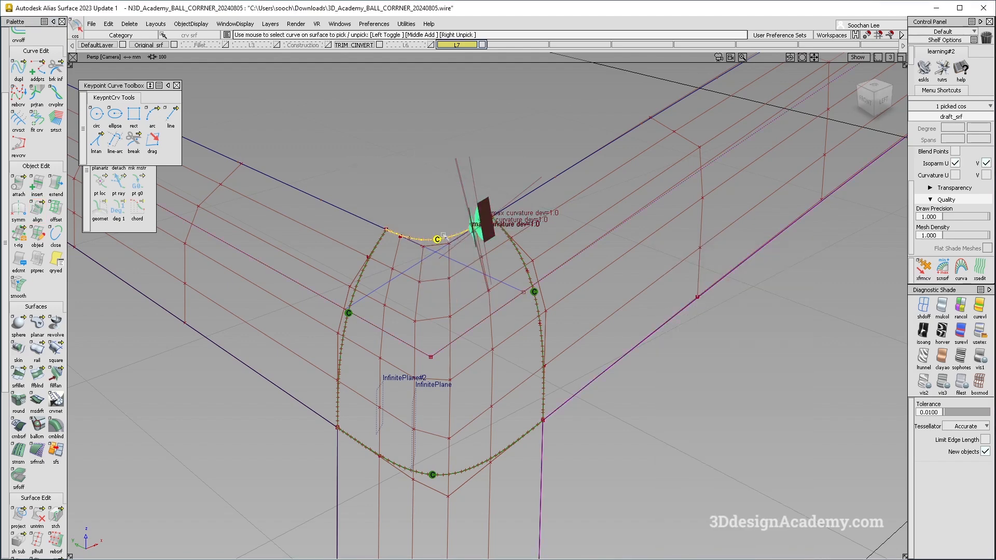
key("Delete")
key("Return")
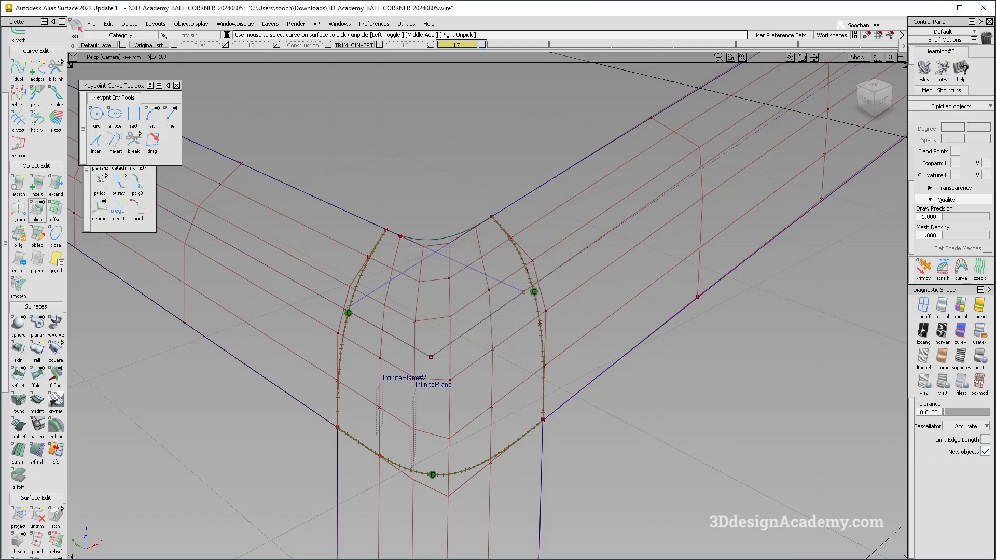
Try aligning the patch's top edge to draft_srf with G2 continuity, Project alignment and the Normal vector, and examine the deviation.
double_click(37, 210)
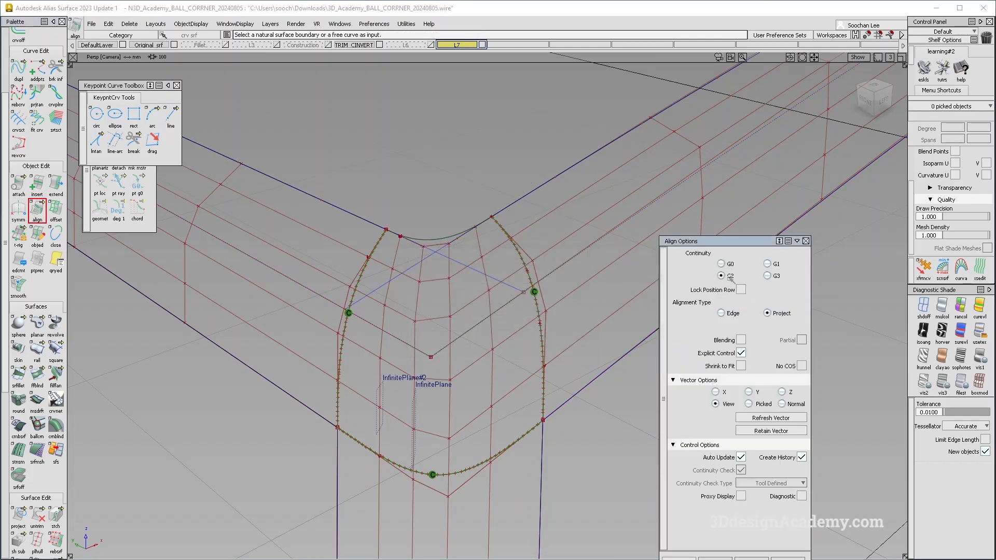
left_click(438, 238)
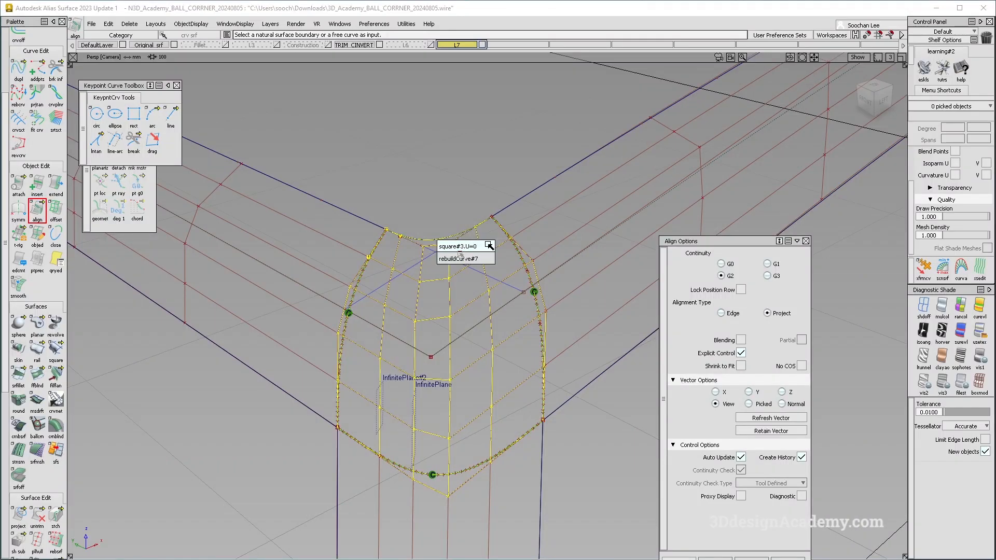
left_click(464, 249)
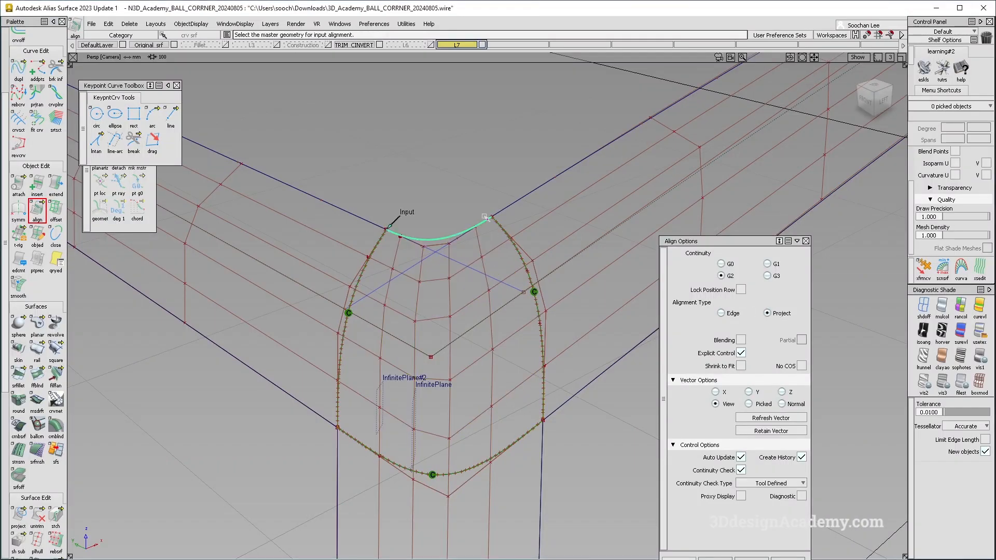
left_click(780, 404)
left_click(465, 174)
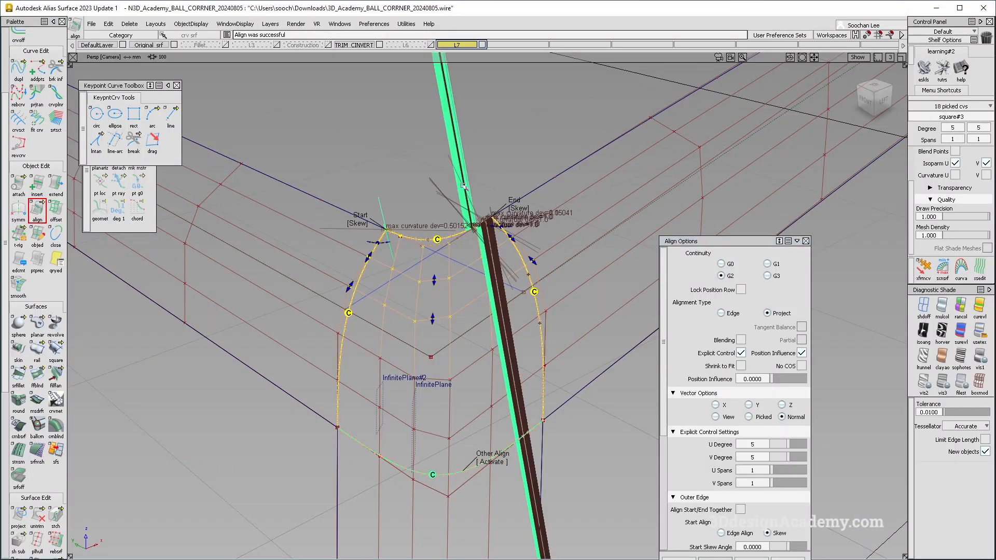
right_click_drag(441, 244, 581, 249, "alt+shift")
mouse_move(581, 249)
left_mouse_down("alt+shift")
mouse_move(519, 259)
mouse_move(541, 278)
mouse_move(435, 233)
mouse_move(562, 220)
left_mouse_up("alt+shift")
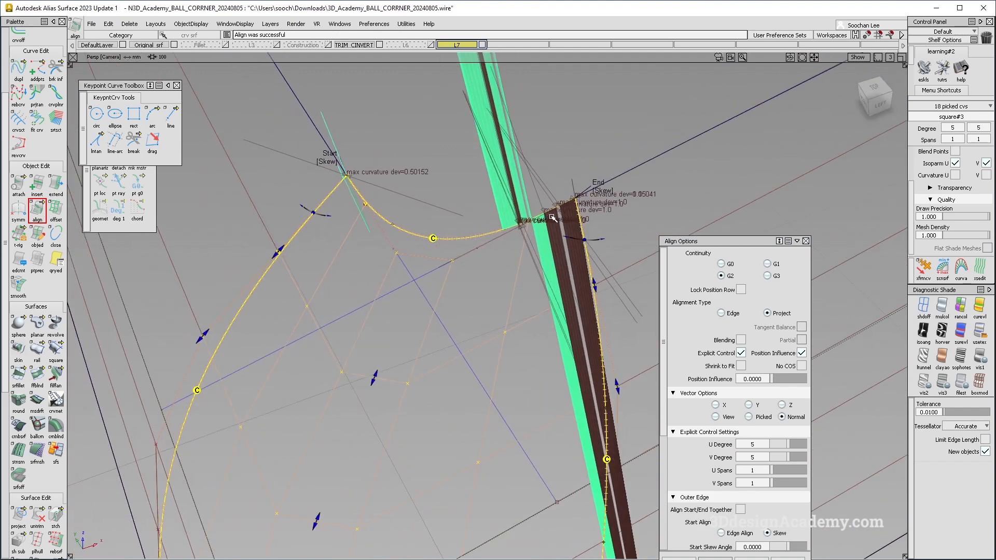
left_click_drag(542, 220, 556, 301, "alt+shift")
right_click_drag(556, 301, 617, 337, "alt+shift")
left_click_drag(617, 337, 733, 415, "alt+shift")
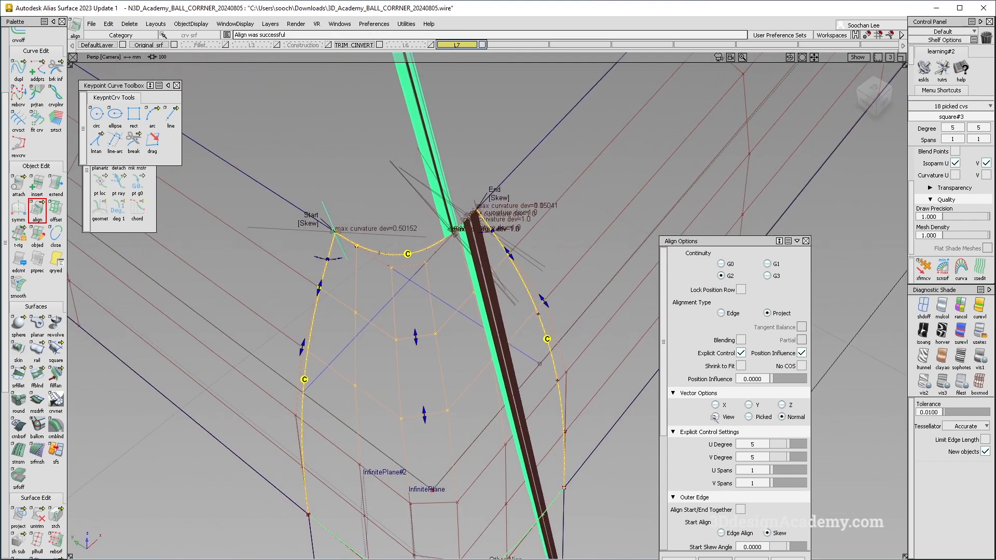
Try the View vector for the top-edge alignment, then undo that alignment and clear the selection.
left_click(715, 417)
left_click_drag(437, 296, 386, 246, "alt+shift")
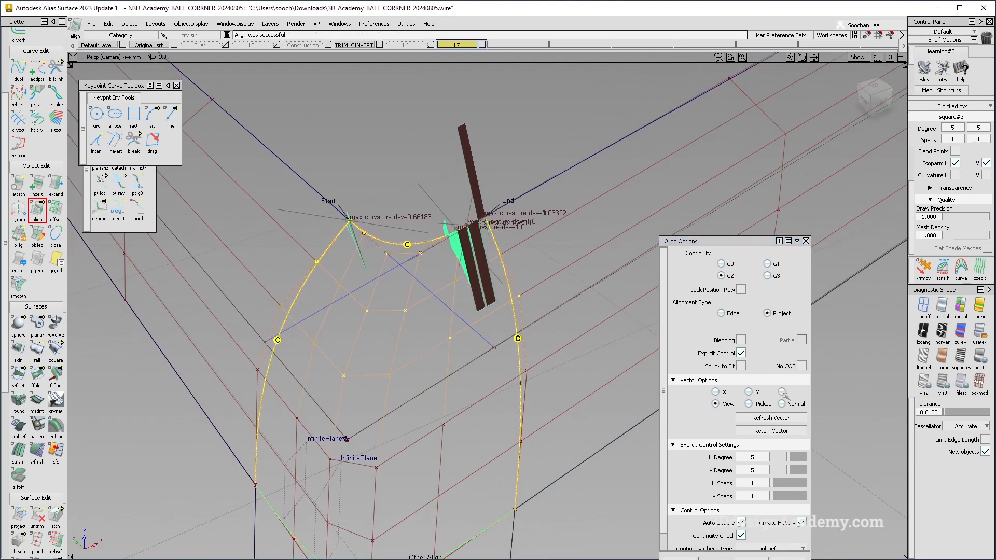
left_click_drag(435, 291, 410, 222, "alt+shift")
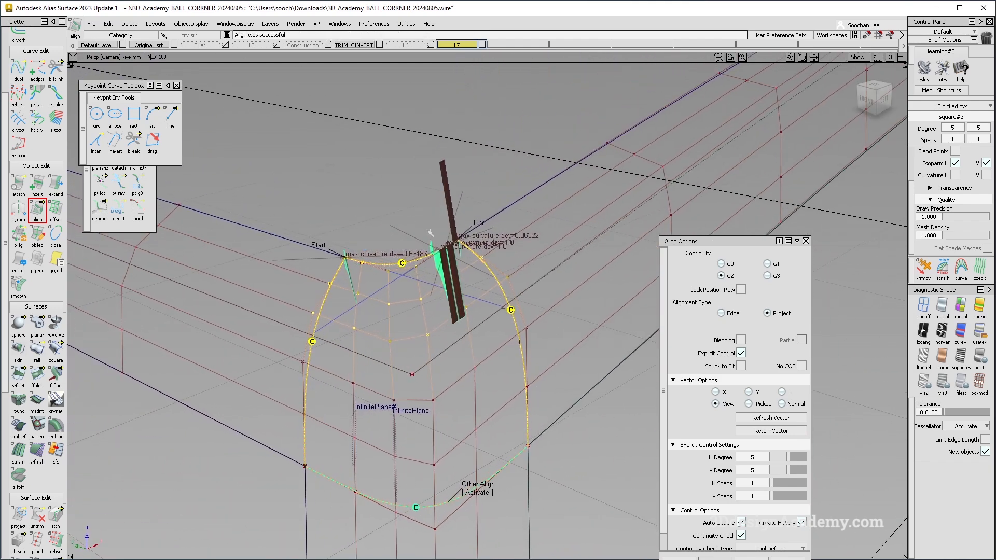
key("ctrl+z")
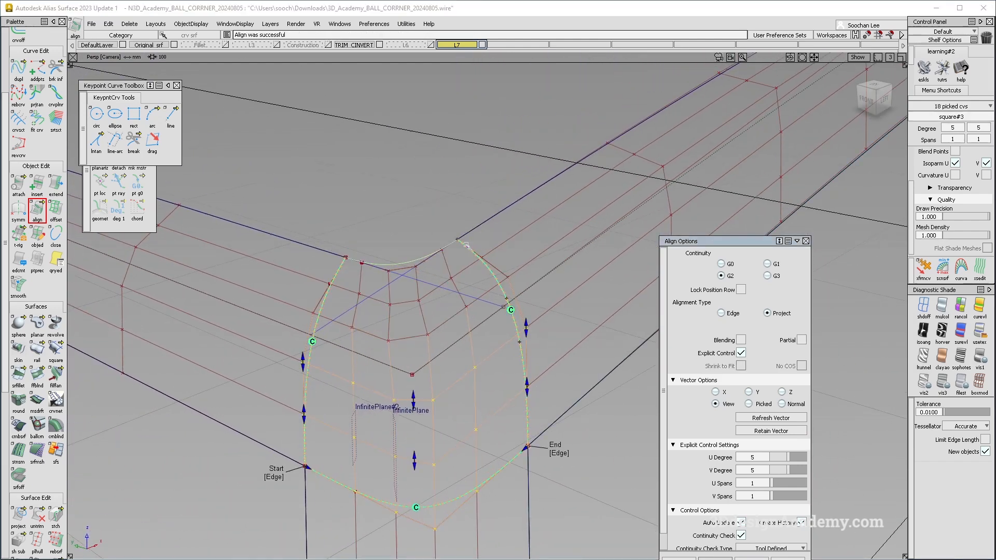
left_click_drag(426, 270, 421, 291, "alt+shift")
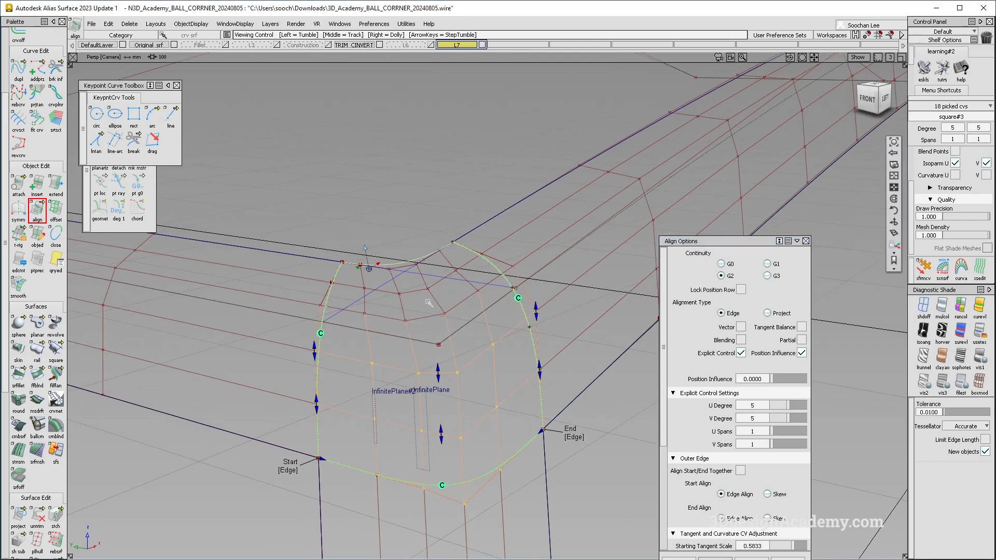
left_click_drag(413, 328, 406, 288, "ctrl+shift")
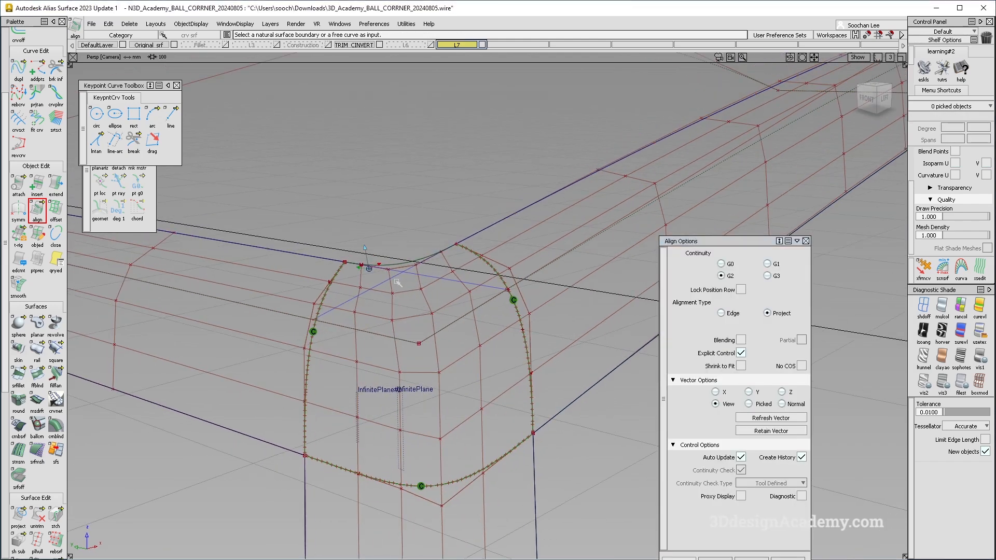
Inspect the roof, front and side primary surfaces around the ball corner, picking each one and viewing its hulls from different angles.
left_click_drag(397, 334, 470, 280, "alt+shift")
right_click_drag(472, 262, 447, 235, "alt+shift")
left_click_drag(447, 234, 467, 306, "alt+shift")
right_click_drag(467, 306, 456, 291, "alt+shift")
mouse_move(457, 290)
left_mouse_down("alt+shift")
mouse_move(505, 244)
mouse_move(545, 142)
left_mouse_up("alt+shift")
mouse_move(547, 138)
left_mouse_down("ctrl+shift")
mouse_move(466, 228)
mouse_move(410, 266)
left_mouse_up("ctrl+shift")
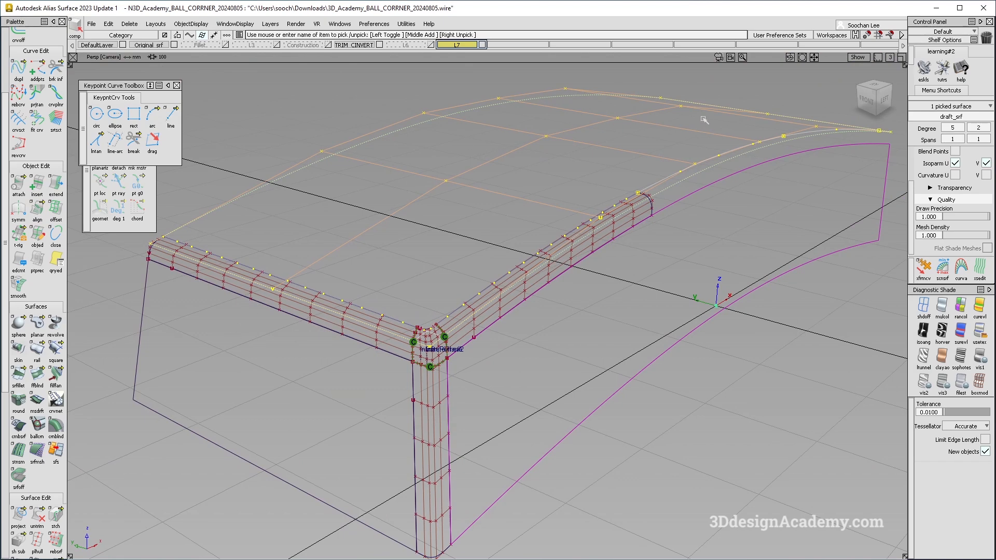
left_click_drag(506, 244, 508, 201, "ctrl+shift")
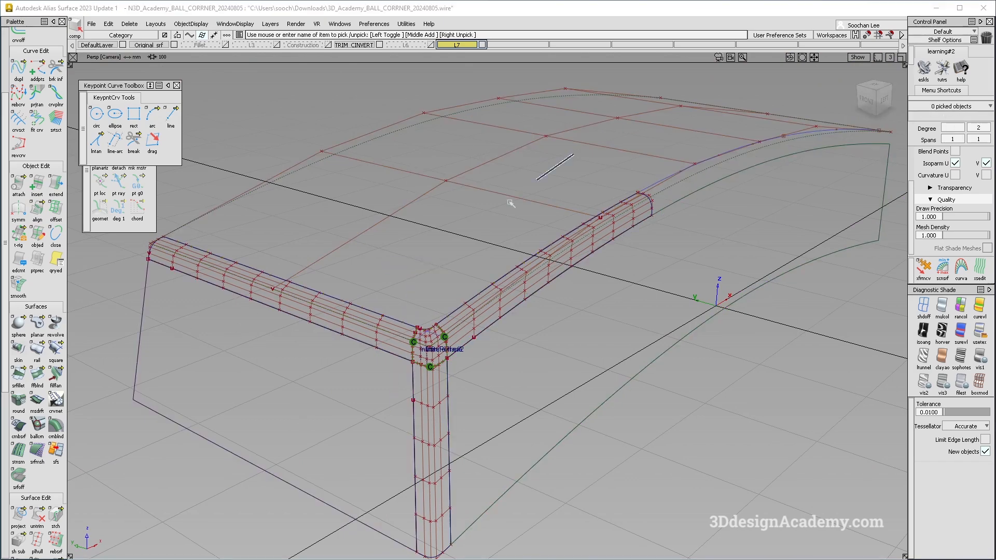
left_click(406, 209)
left_click_drag(406, 210, 422, 177, "alt+shift")
middle_click_drag(317, 233, 312, 220, "alt+shift")
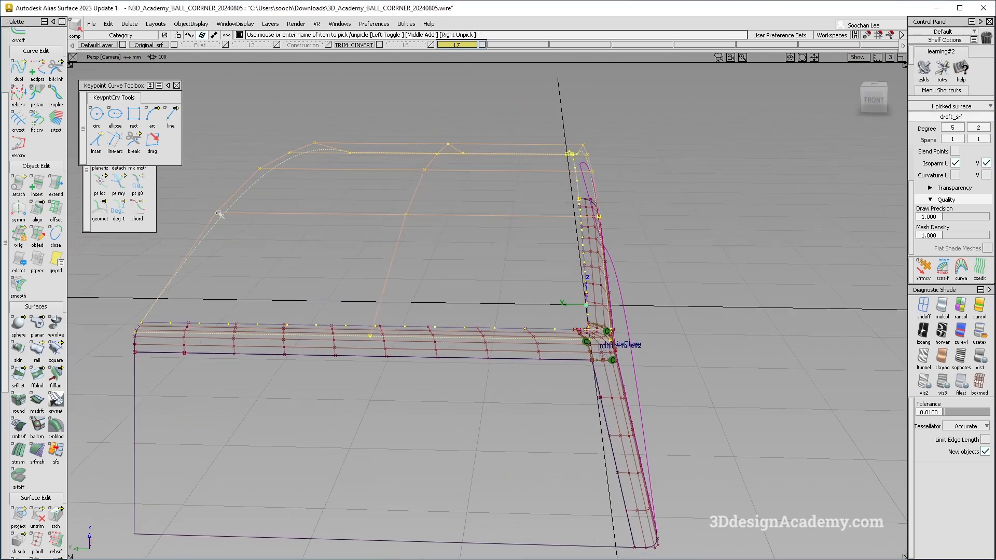
mouse_move(564, 225)
left_mouse_down("alt+shift")
mouse_move(484, 227)
mouse_move(407, 343)
left_mouse_up("alt+shift")
left_click(384, 446)
left_click_drag(487, 402, 481, 315, "alt+shift")
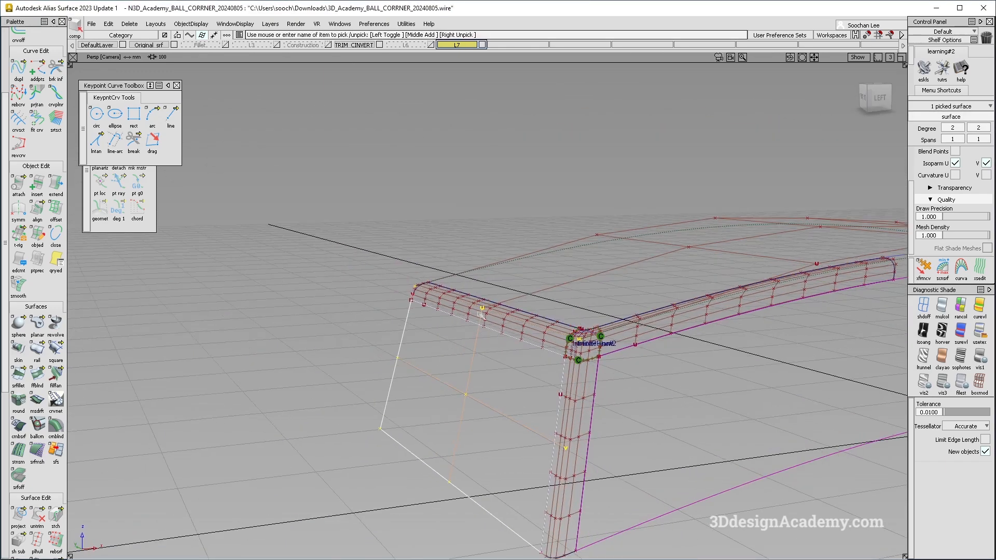
mouse_move(496, 437)
left_mouse_down("alt+shift")
mouse_move(396, 404)
mouse_move(351, 311)
mouse_move(340, 311)
mouse_move(602, 437)
mouse_move(198, 339)
mouse_move(529, 400)
mouse_move(613, 240)
left_mouse_up("alt+shift")
left_click(559, 237)
mouse_move(500, 232)
left_mouse_down("ctrl+shift")
mouse_move(596, 316)
mouse_move(662, 280)
left_mouse_up("ctrl+shift")
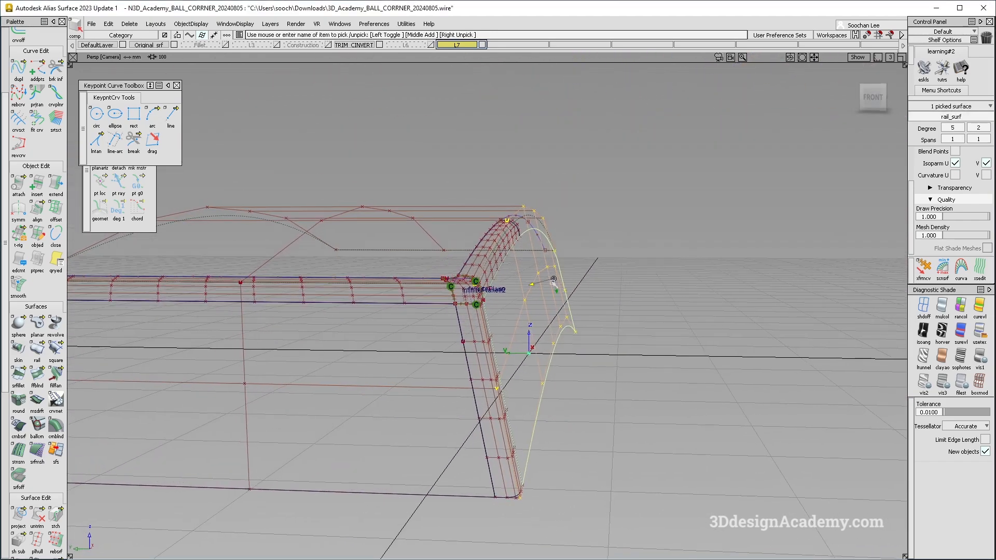
Turn off the CV and hull display of the roof and side surfaces.
mouse_move(553, 283)
left_mouse_down("alt+shift")
mouse_move(483, 337)
mouse_move(507, 378)
left_mouse_up("alt+shift")
left_click_drag(508, 379, 495, 289, "ctrl+shift")
mouse_move(469, 328)
left_mouse_down("alt+shift")
mouse_move(503, 325)
mouse_move(459, 340)
left_mouse_up("alt+shift")
left_click(567, 193)
left_click(560, 302)
right_click_drag(637, 238, 562, 313, "ctrl+shift")
left_click_drag(520, 471, 525, 290, "ctrl+shift")
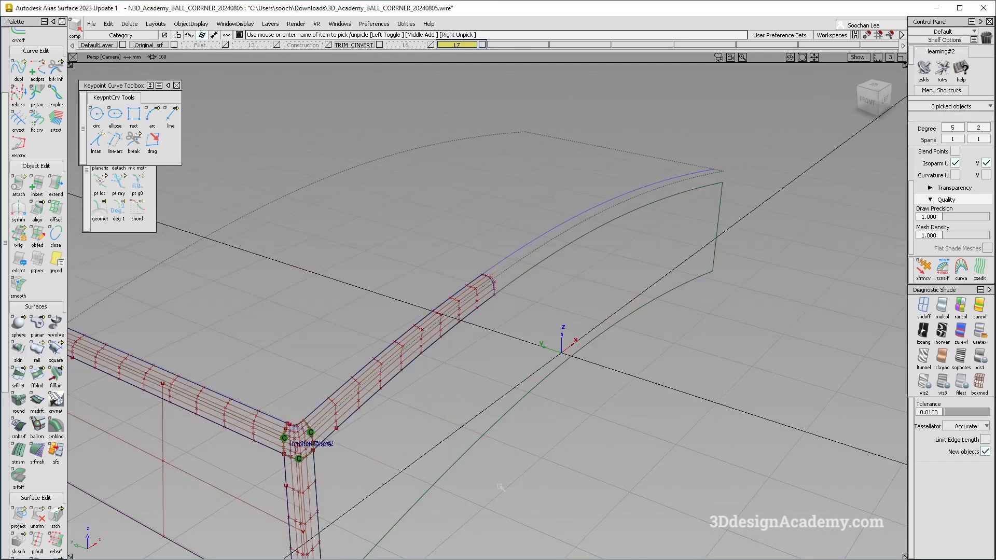
Examine the corner patch and the front surface's CV layout in close-up and from the side and front.
middle_click_drag(370, 387, 449, 345, "alt+shift")
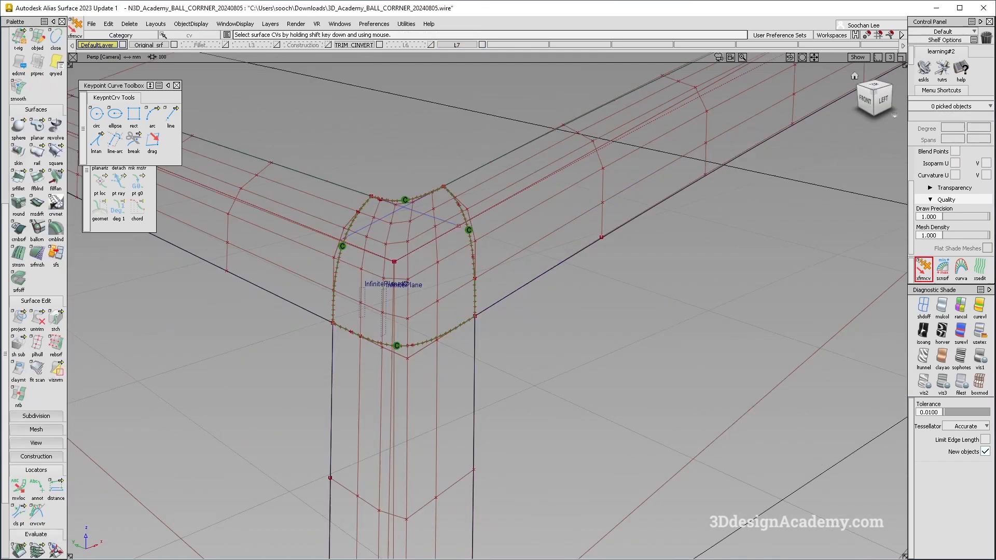
right_click_drag(498, 280, 399, 265, "alt+shift")
left_click_drag(400, 264, 351, 257, "alt+shift")
middle_click_drag(352, 257, 396, 294, "alt+shift")
left_click(382, 358)
left_click_drag(396, 293, 338, 338, "ctrl+shift")
mouse_move(429, 406)
left_mouse_down("alt+shift")
mouse_move(423, 332)
mouse_move(408, 409)
left_mouse_up("alt+shift")
right_click_drag(407, 408, 469, 395, "alt+shift")
middle_click_drag(469, 395, 472, 389, "alt+shift")
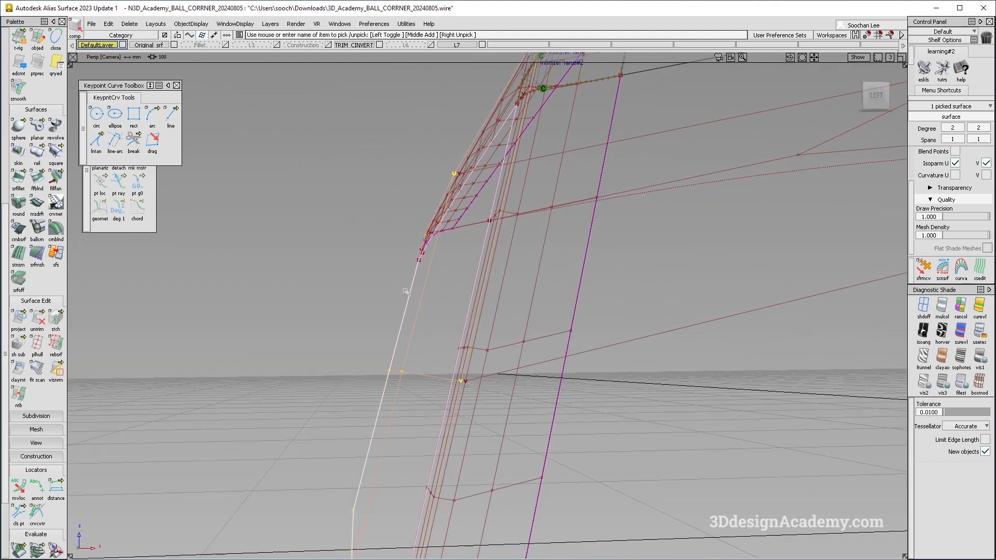
left_click_drag(421, 264, 690, 283, "alt+shift")
right_click_drag(690, 283, 645, 302, "alt+shift")
left_click(628, 358)
left_click_drag(618, 395, 581, 357, "alt+shift")
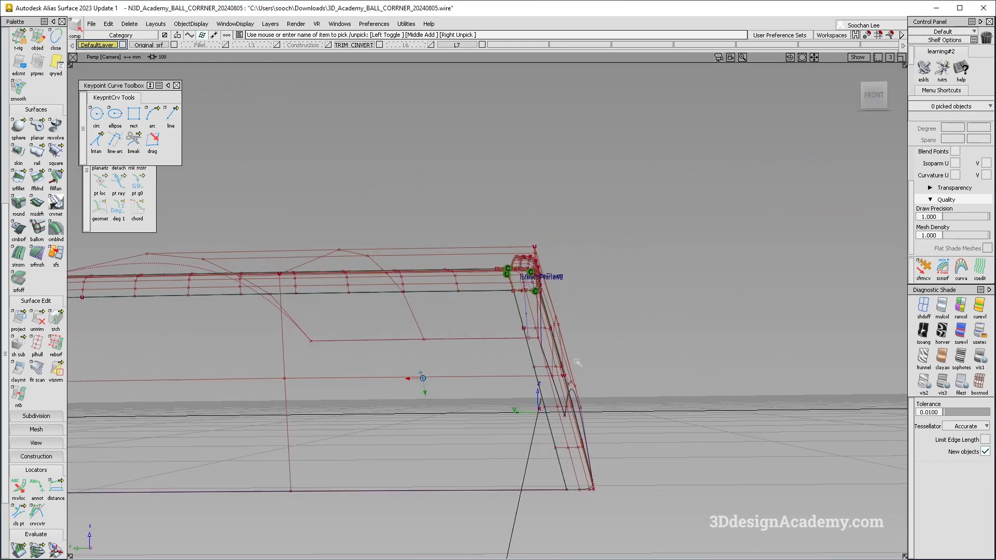
left_click_drag(559, 316, 488, 345, "alt+shift")
left_click_drag(471, 276, 507, 289, "alt+shift")
Pick the roof surface draft_srf and examine its CV rows in the orthographic Front view.
left_click_drag(510, 254, 462, 282, "ctrl+shift")
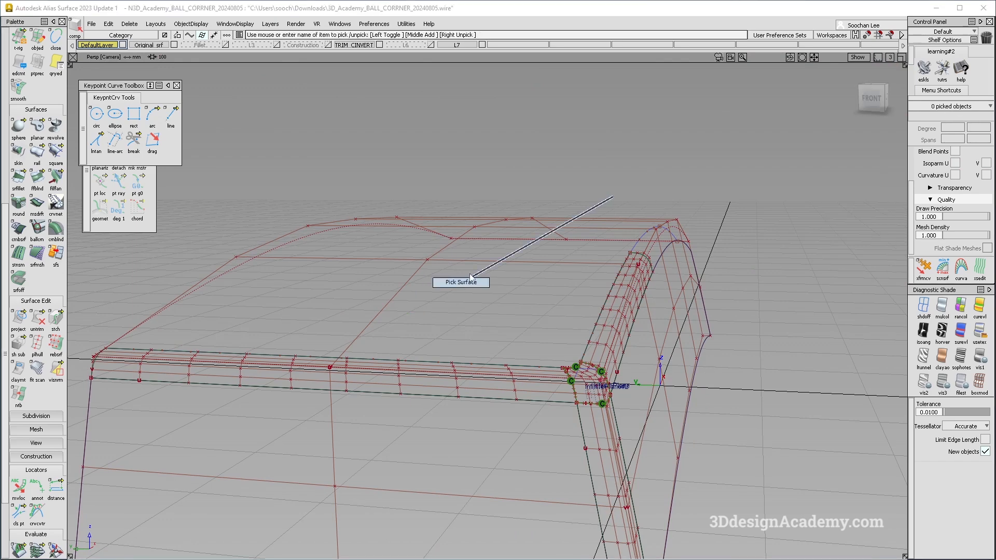
left_click(498, 261)
left_click(877, 102)
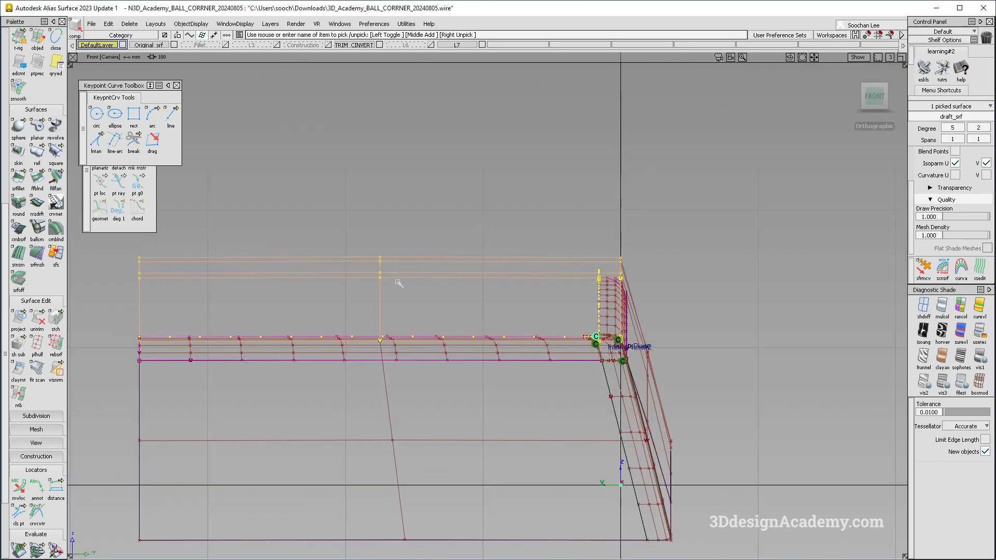
right_click_drag(381, 340, 611, 270, "alt+shift")
middle_click_drag(423, 215, 591, 313, "alt+shift")
right_click_drag(591, 313, 391, 322, "alt+shift")
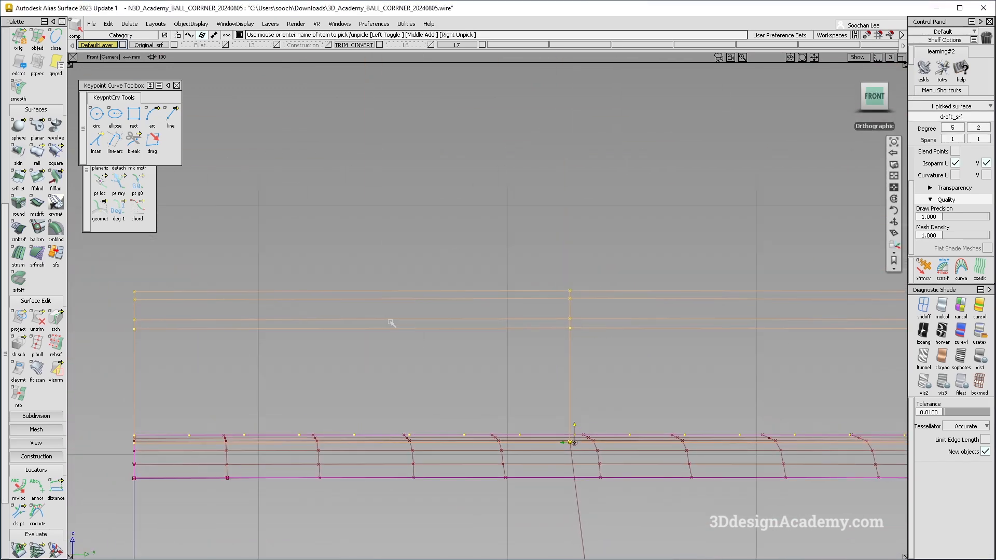
left_click_drag(309, 357, 87, 120, "ctrl+shift")
Try an edit-point curve across draft_srf's uppermost CV row as a straightness reference, then undo it and return to the perspective view.
scroll(35, 143, "up", 6)
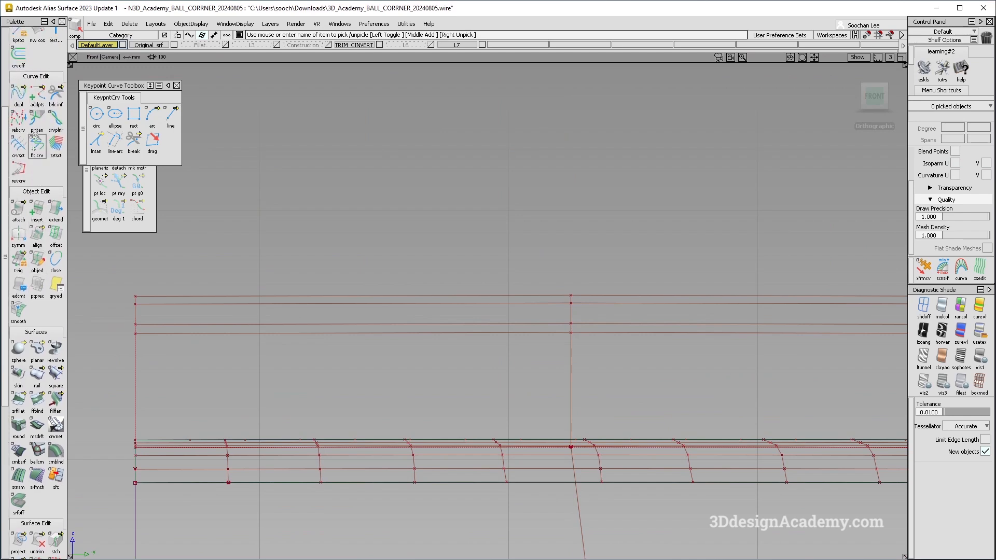
scroll(37, 106, "up", 5)
left_click(36, 94)
left_click(136, 297)
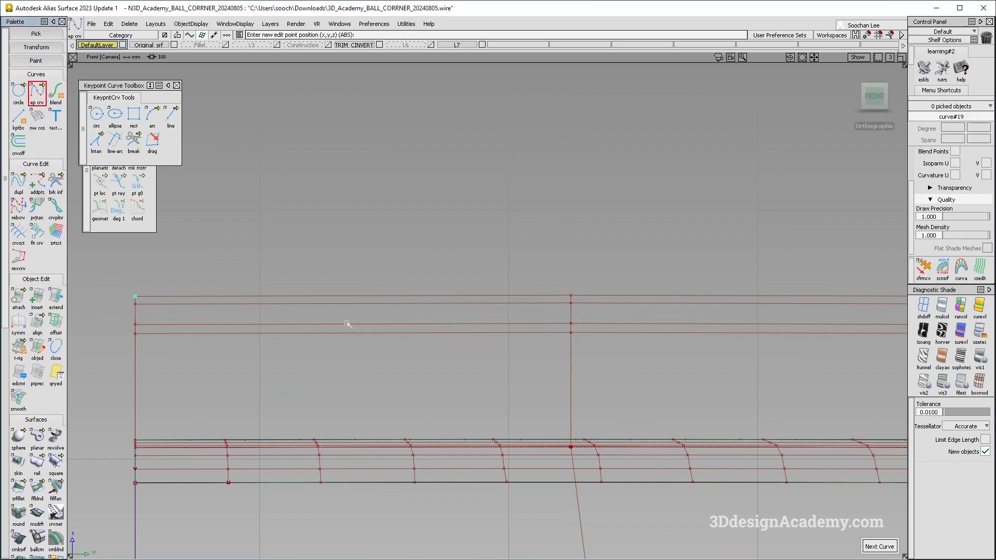
middle_click_drag(892, 259, 618, 297, "alt+shift")
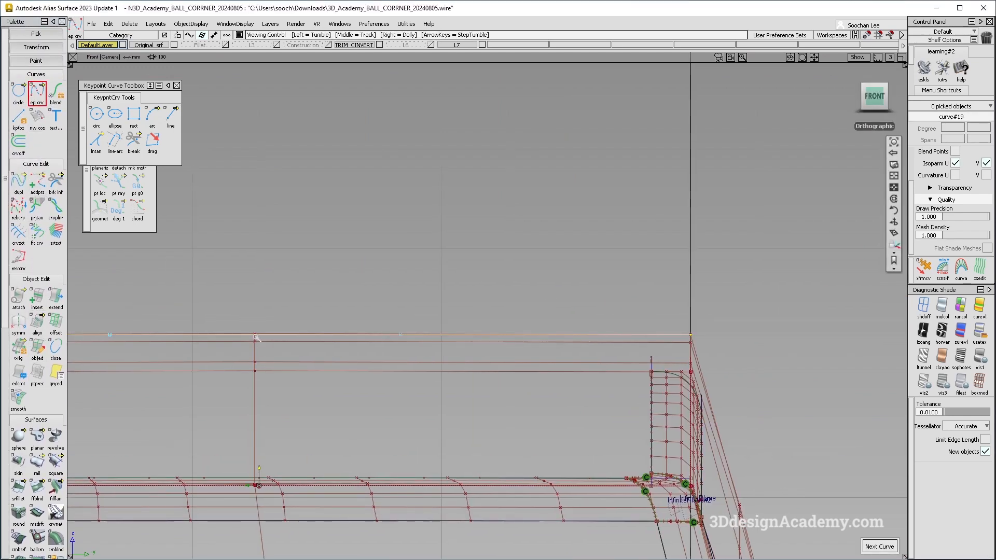
key("ctrl+z")
left_click_drag(569, 371, 330, 382, "alt+shift")
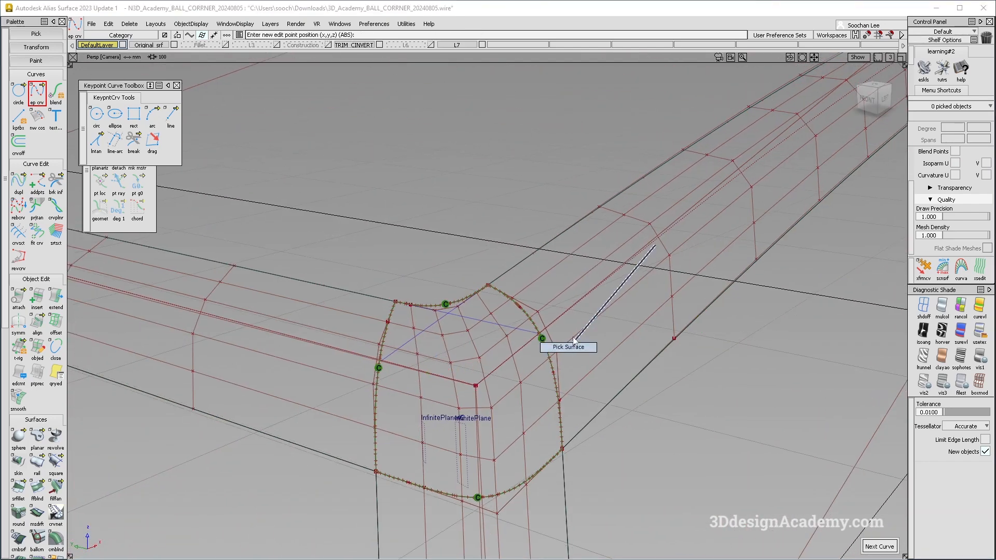
Clear the surface selection and examine how the corner patch's CV rows flow into the adjoining fillet surfaces.
left_click(568, 319)
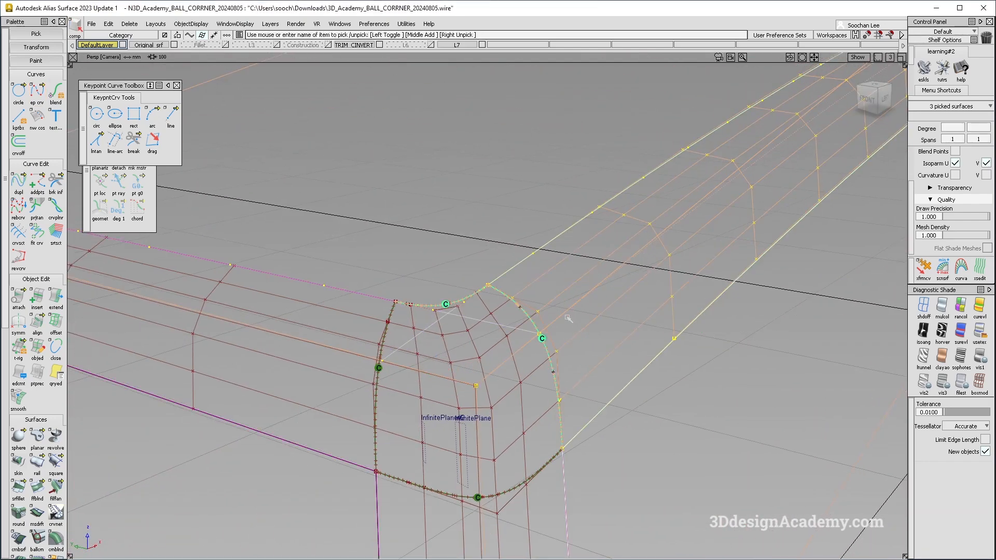
left_click_drag(569, 319, 520, 385, "alt+shift")
left_click(520, 387)
middle_click_drag(520, 387, 514, 368, "alt+shift")
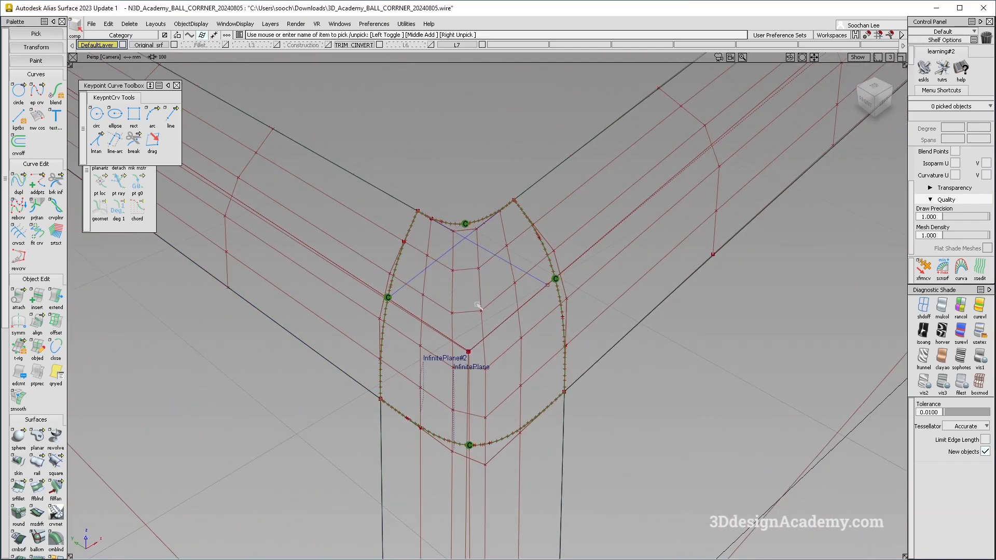
left_click_drag(478, 303, 380, 286, "alt+shift")
left_click_drag(451, 384, 490, 319, "alt+shift")
scroll(515, 329, "down", 5)
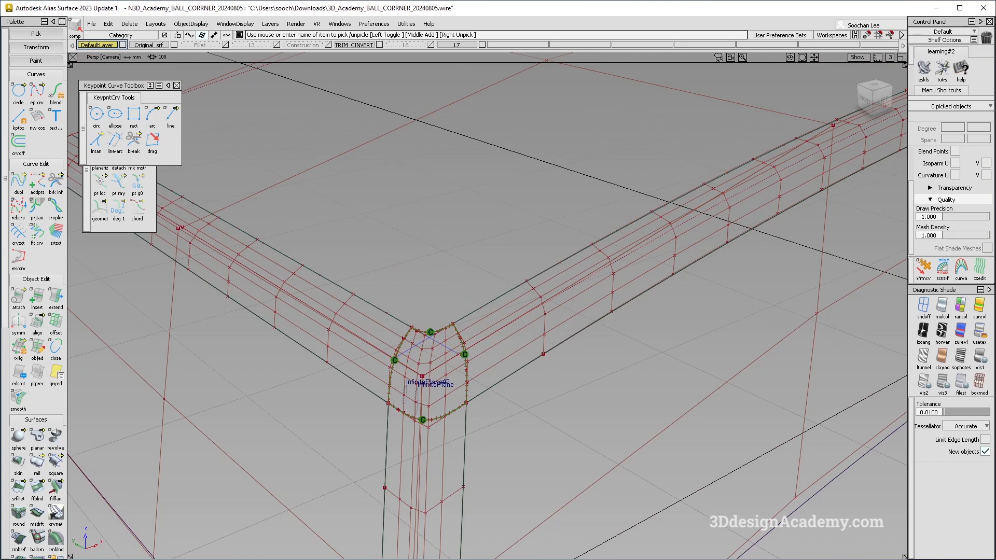
middle_click_drag(457, 390, 446, 379, "alt+shift")
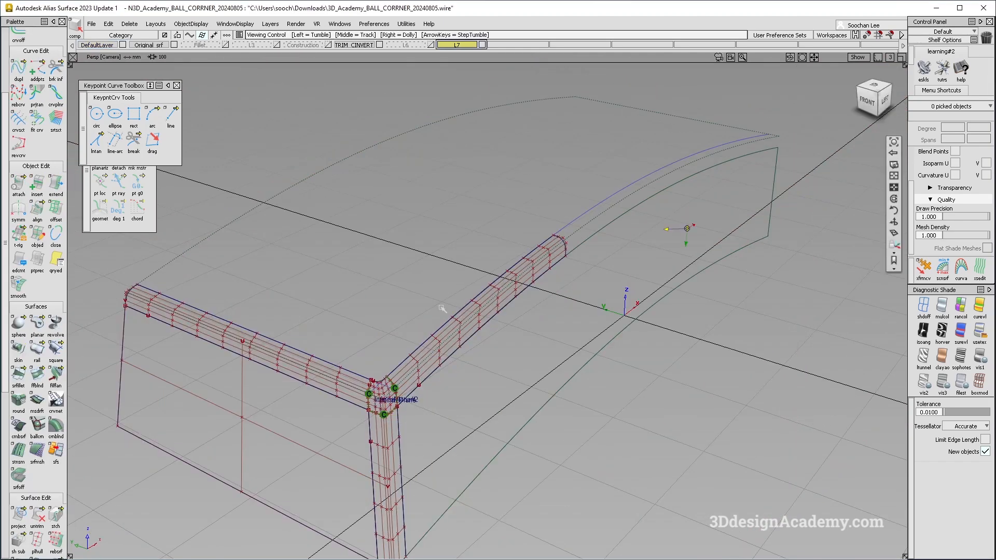
Examine the whole corner layout, comparing the patch and its three fillets with the surrounding primary surfaces from several angles.
left_click_drag(442, 309, 403, 337, "alt+shift")
left_click(344, 461, "alt+shift")
scroll(344, 461, "up", 5)
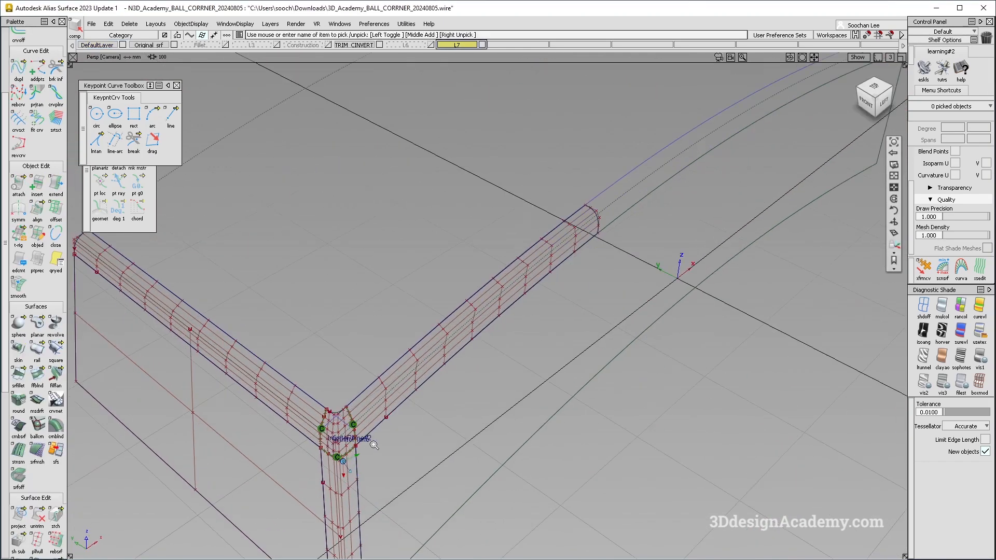
left_click_drag(424, 385, 415, 393, "alt+shift")
middle_click_drag(415, 393, 511, 332, "alt+shift")
scroll(511, 332, "up", 3)
left_click(492, 318, "alt+shift")
left_click_drag(492, 319, 498, 338, "alt+shift")
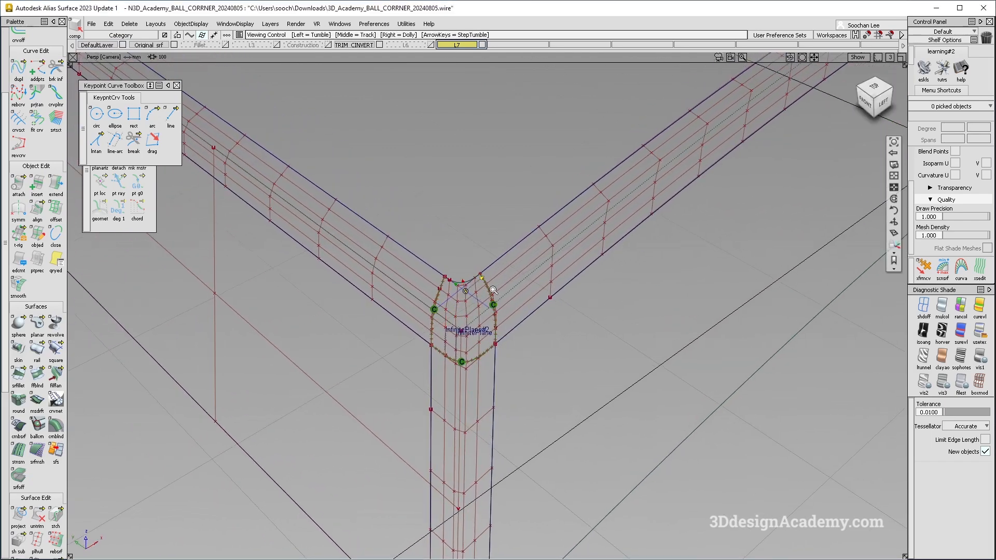
right_click_drag(493, 289, 500, 310, "alt+shift")
left_click_drag(485, 344, 457, 304, "alt+shift")
Try to add a surface continuity locator on the corner patch's upper edge.
scroll(19, 514, "down", 9)
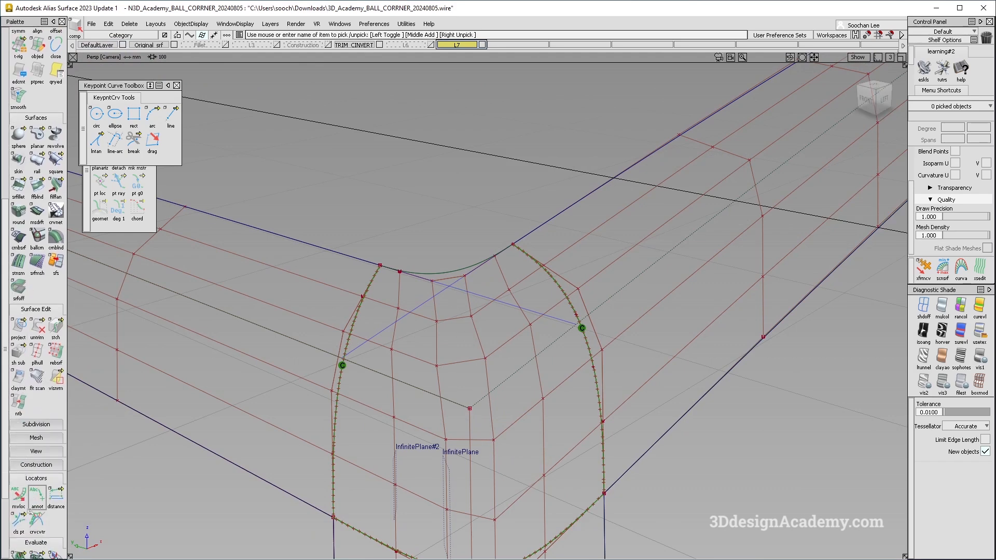
left_click(19, 514)
left_click(450, 273)
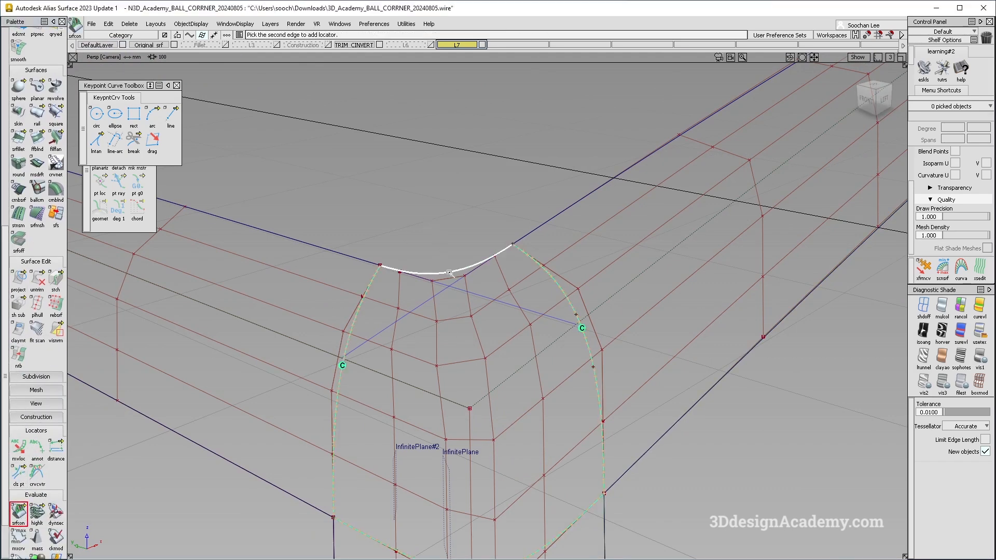
Try to project the corner patch's upper edge curve onto the roof surface, using Z as the projection vector.
left_click(18, 286)
left_click(464, 252)
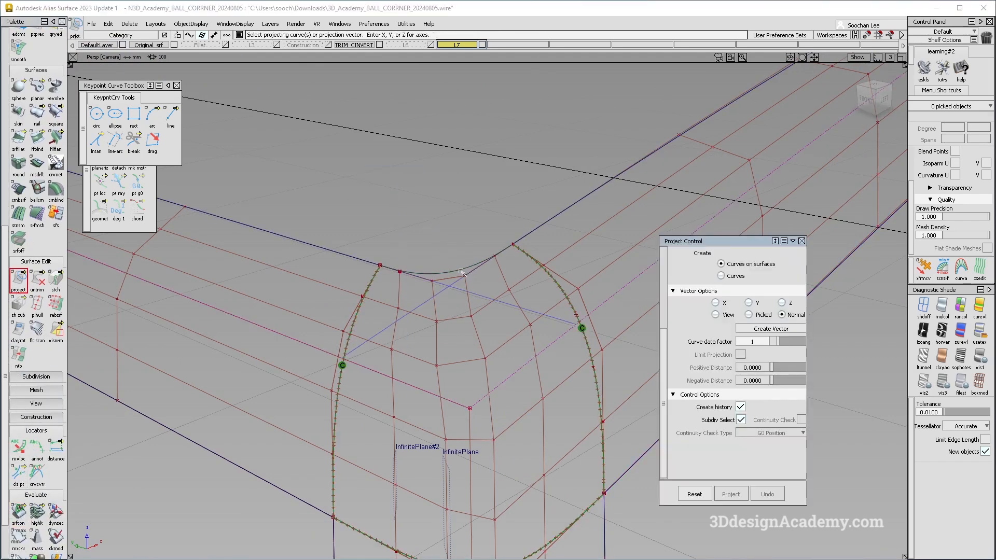
left_click(455, 271)
left_click(476, 290)
left_click(781, 302)
Retry the surface continuity check on the corner patch's upper edge and remove the continuity locators around the patch.
left_click_drag(407, 260, 409, 282, "alt+shift")
left_click(18, 511)
left_click(448, 266)
right_click_drag(491, 249, 446, 270, "alt+shift")
left_click_drag(446, 270, 459, 283, "alt+shift")
Try to trim the roof surface at the corner, then leave the command and change to picking curves on surface.
left_click_drag(459, 283, 402, 233, "ctrl+shift")
left_click(37, 278)
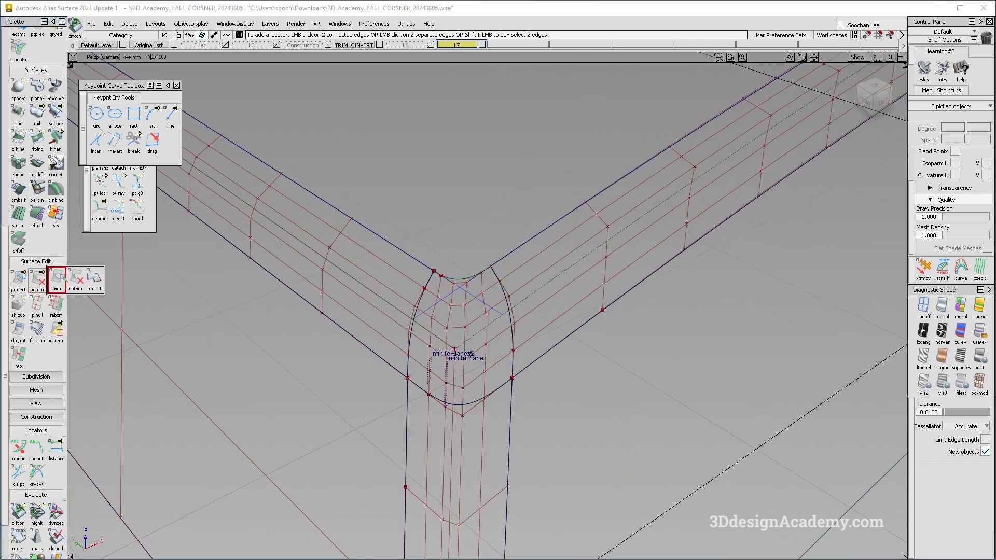
left_click_drag(468, 286, 513, 297, "alt+shift")
left_click(486, 320)
left_click_drag(513, 297, 434, 255, "ctrl+shift")
left_click(538, 319)
left_click_drag(537, 317, 482, 322, "ctrl+shift")
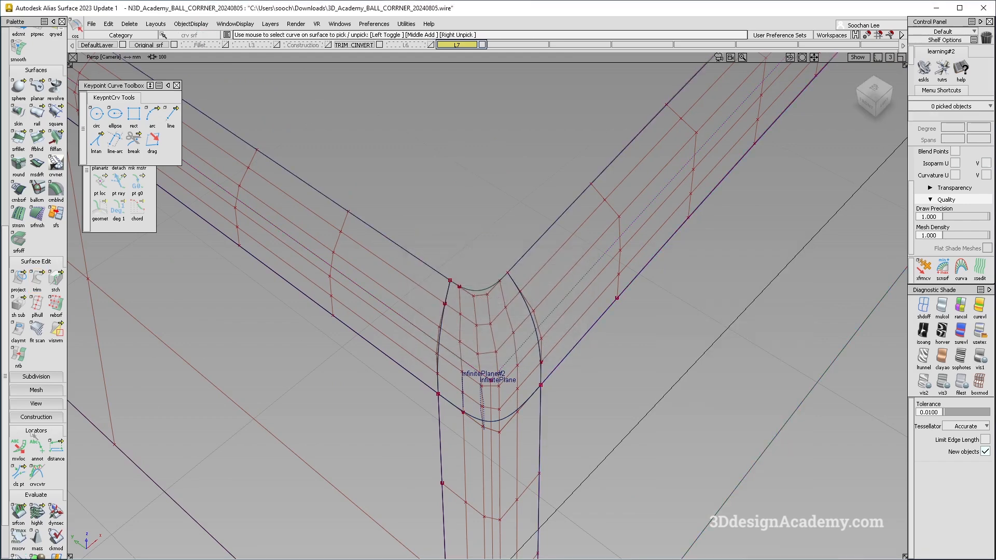
Project the upper edges of the fillets and the corner patch onto the roof surface along the Z axis.
left_click(19, 283)
left_click(447, 278)
left_click(479, 289)
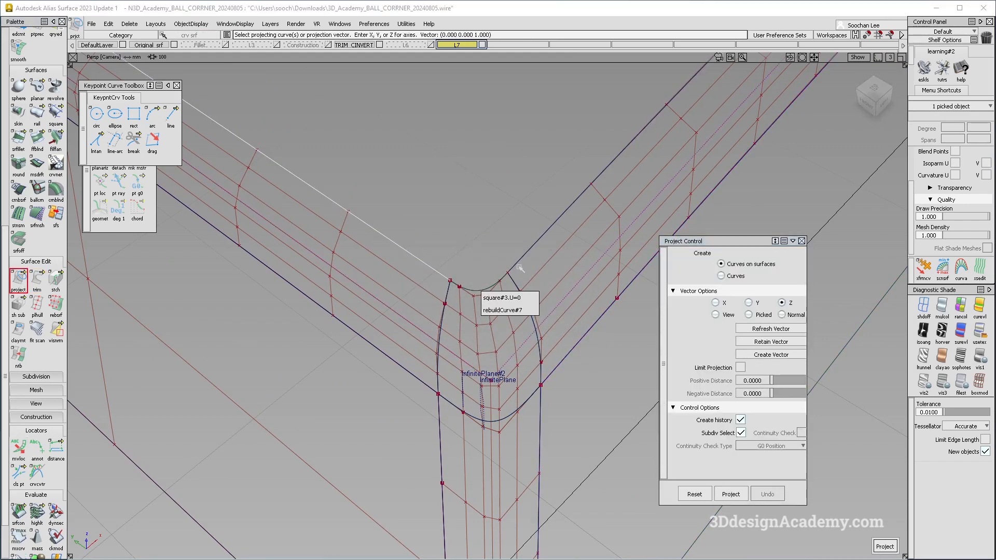
left_click(507, 309)
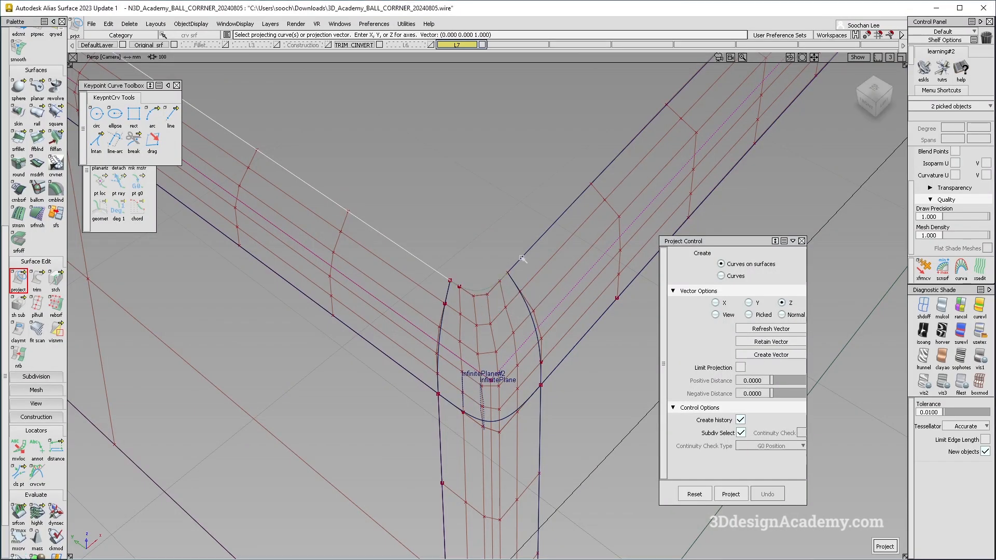
left_click(440, 273)
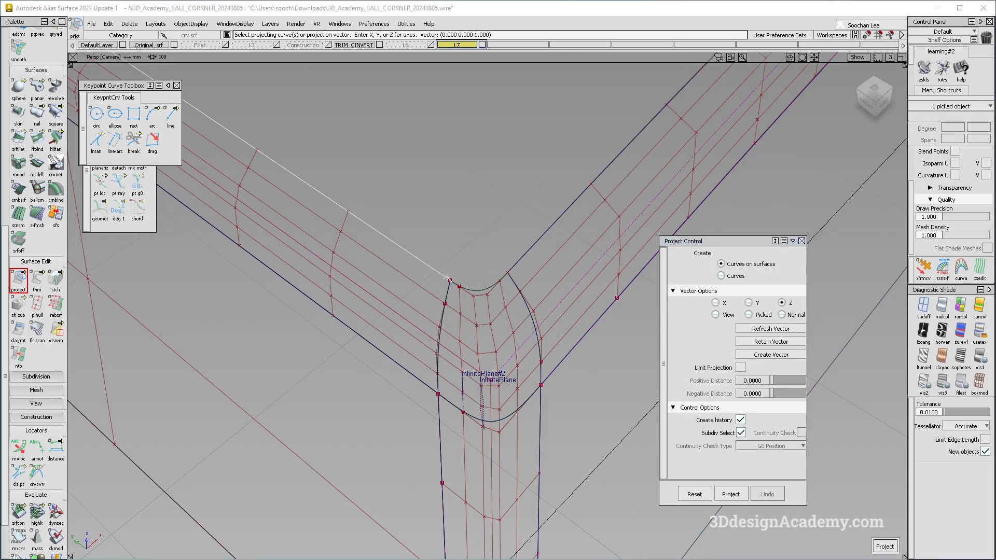
left_click(483, 293)
left_click(513, 307)
left_click(477, 287)
left_click(498, 309)
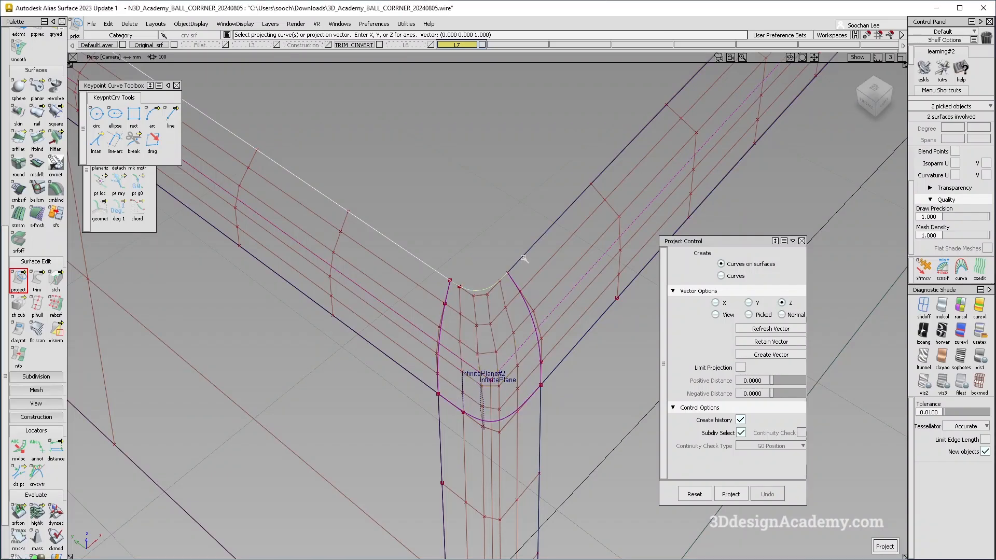
left_click(885, 546)
Trim the roof surface back to the projected curves on surface.
left_click(37, 279)
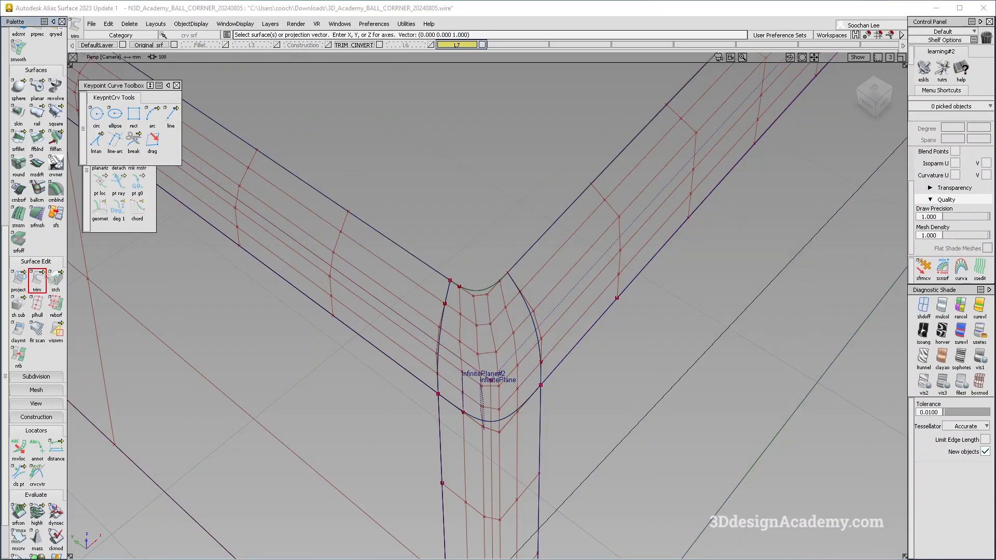
key("space")
right_click_drag(527, 251, 441, 260, "alt+shift")
left_click(37, 280)
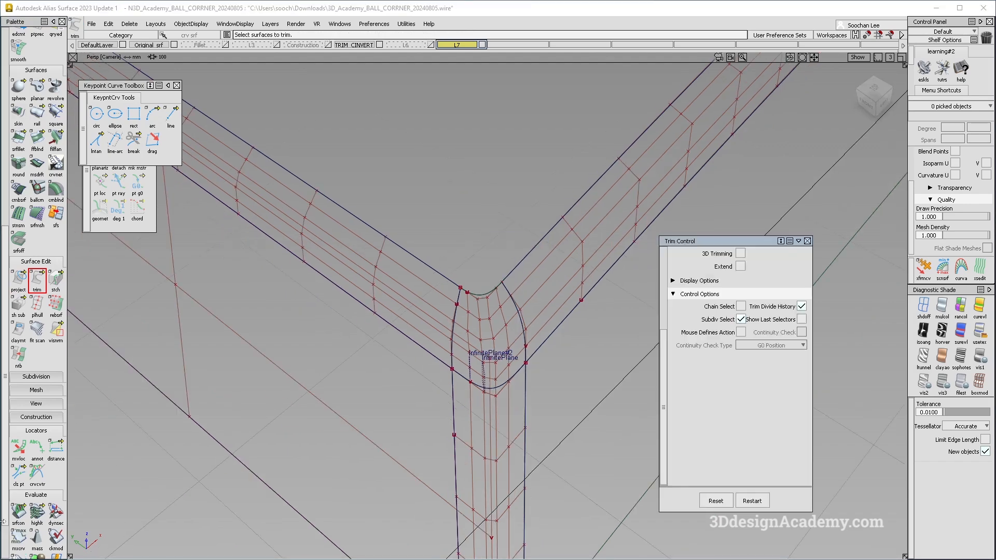
Shade the model with the Showroom map at a tolerance of 0.0010 and inspect the highlights around the corner.
left_click(984, 334)
right_click_drag(568, 403, 472, 306, "ctrl+shift")
mouse_move(478, 283)
left_mouse_down("alt+shift")
mouse_move(391, 341)
mouse_move(386, 366)
left_mouse_up("alt+shift")
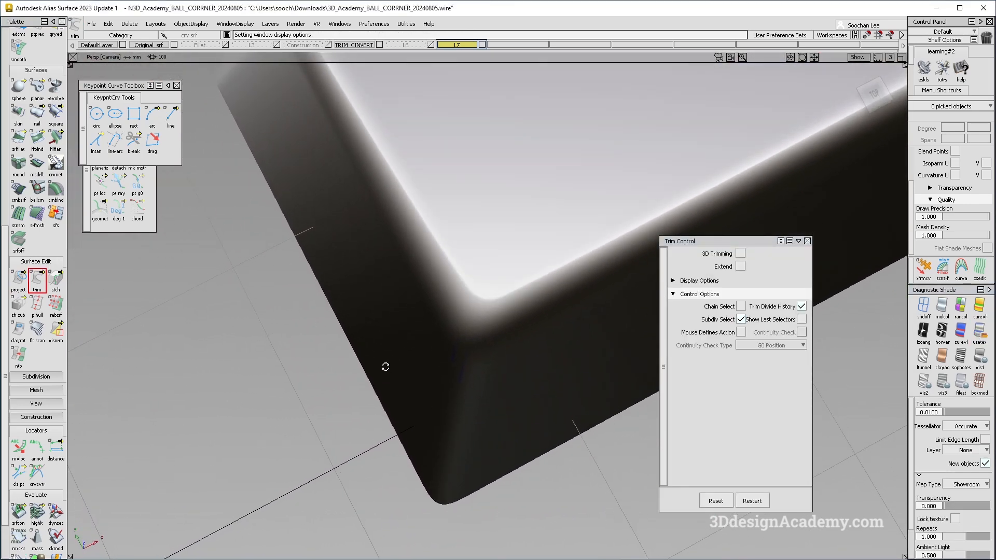
mouse_move(512, 287)
left_mouse_down("alt+shift")
mouse_move(437, 279)
mouse_move(453, 277)
mouse_move(447, 308)
left_mouse_up("alt+shift")
left_click_drag(545, 316, 670, 365, "alt+shift")
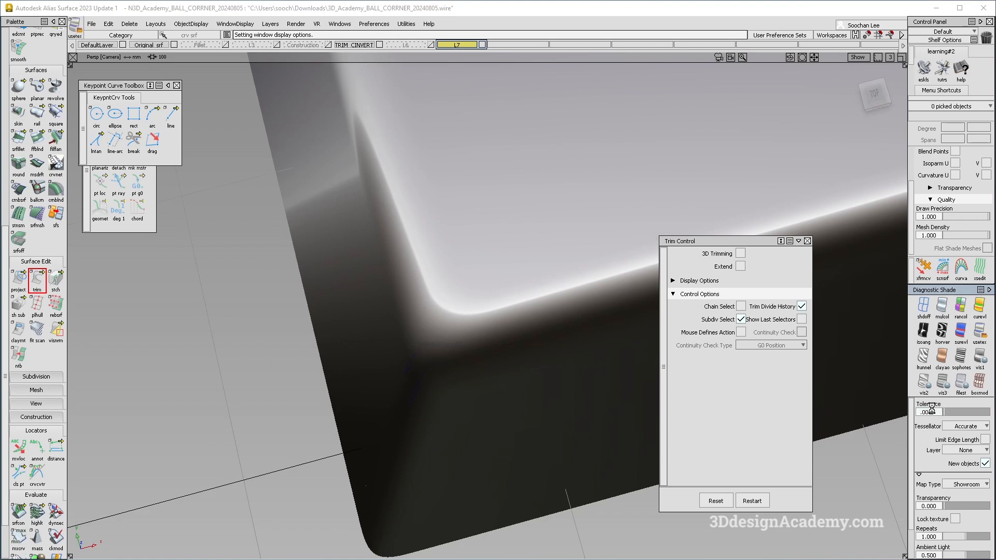
mouse_move(413, 488)
left_mouse_down("alt+shift")
mouse_move(469, 394)
mouse_move(524, 376)
mouse_move(511, 423)
mouse_move(463, 402)
mouse_move(452, 289)
mouse_move(443, 314)
mouse_move(425, 297)
mouse_move(540, 311)
mouse_move(550, 342)
mouse_move(533, 382)
left_mouse_up("alt+shift")
Turn the model wireframe back on over the shading and hide the CVs and hulls of the corner patch and fillets.
key("alt+m")
left_click_drag(495, 285, 604, 288, "alt+shift")
left_click_drag(463, 296, 460, 302, "ctrl+shift")
left_click(436, 276)
left_click(362, 260)
left_click(497, 467)
left_click(544, 394)
mouse_move(531, 340)
left_mouse_down("alt+shift")
mouse_move(539, 323)
mouse_move(515, 335)
left_mouse_up("alt+shift")
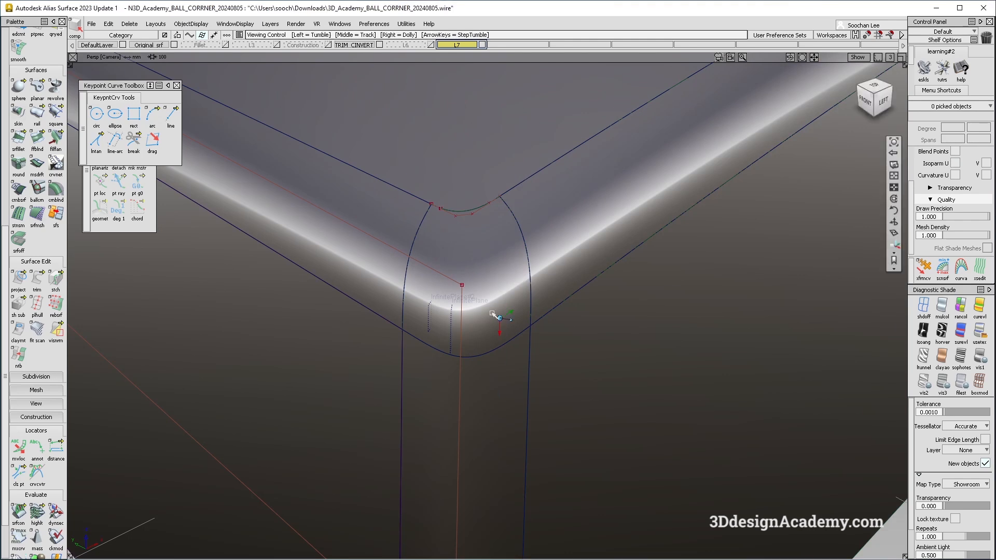
left_click_drag(492, 314, 502, 327, "alt+shift")
left_click_drag(501, 389, 517, 342, "alt+shift")
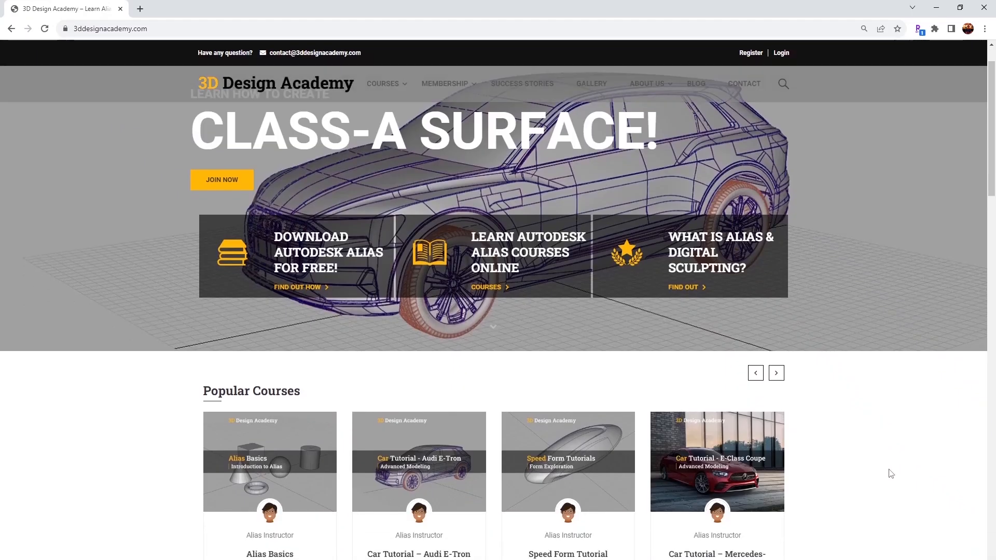
Switch to the browser and view the curriculum of the Lamborghini Aventador course on the 3D Design Academy site.
scroll(888, 472, "down", 5)
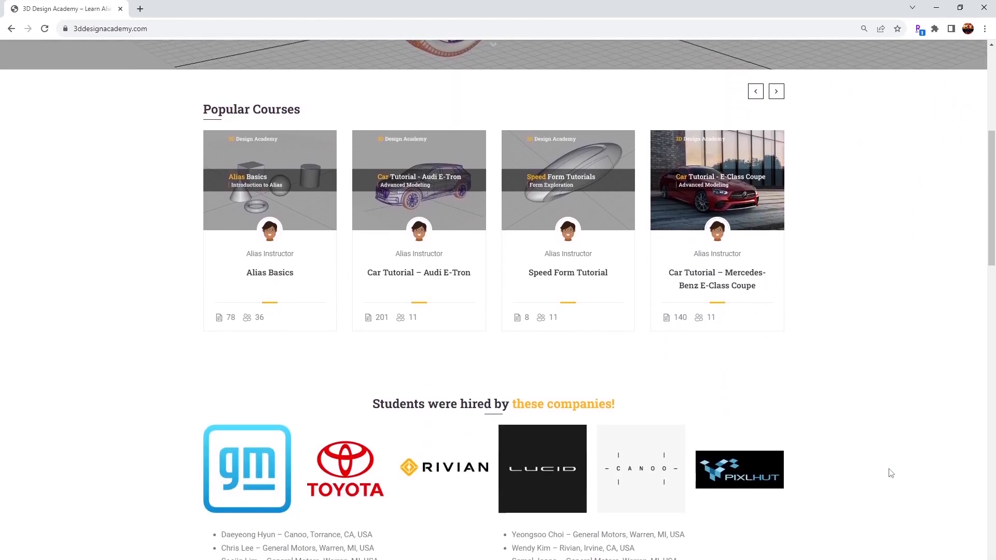
scroll(890, 473, "down", 2)
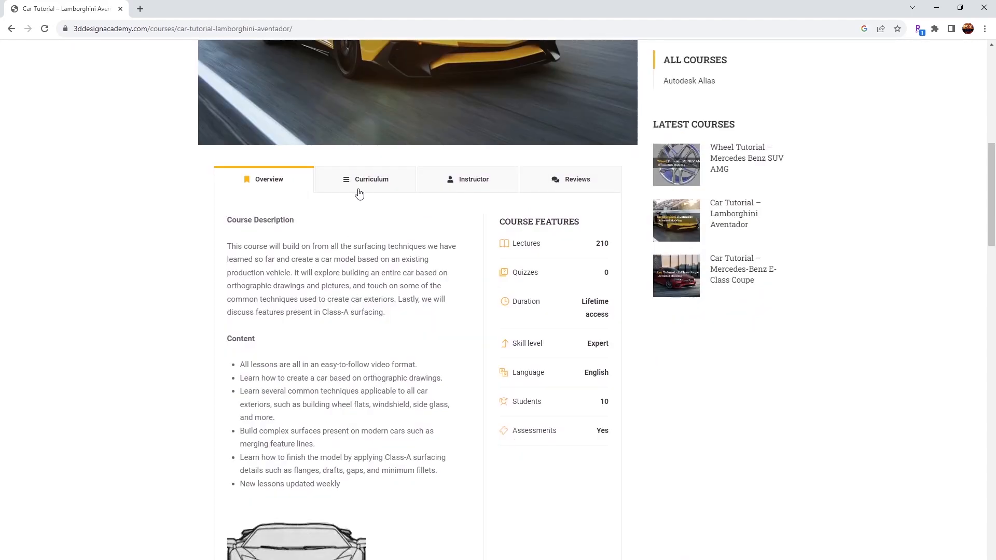
left_click(357, 190)
scroll(357, 265, "down", 10)
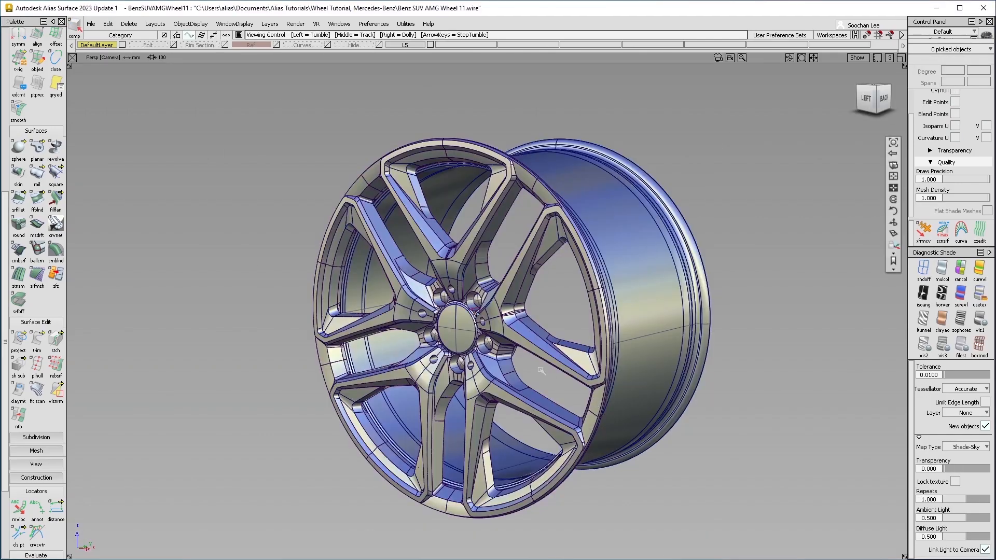
left_click_drag(541, 370, 476, 381, "alt+shift")
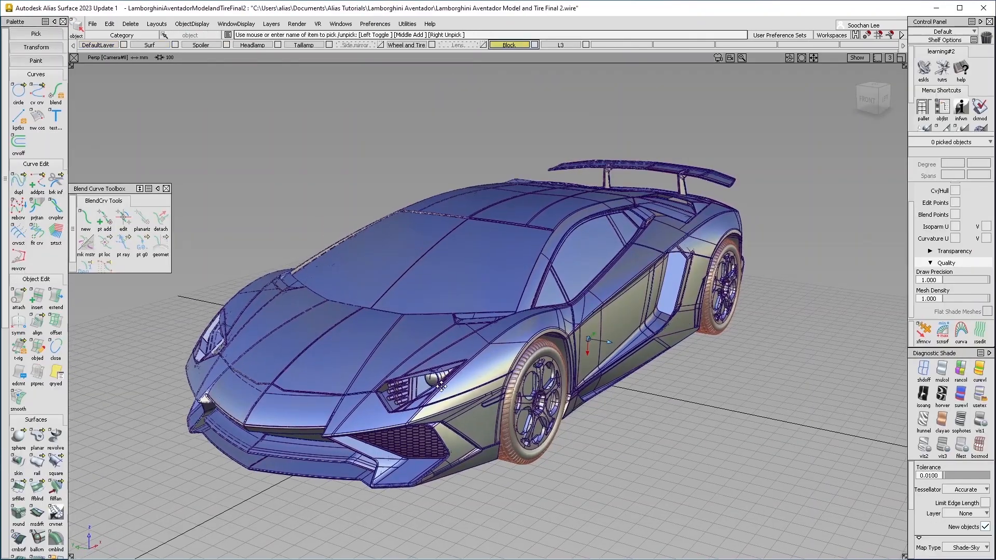
left_click_drag(596, 376, 461, 381, "alt+shift")
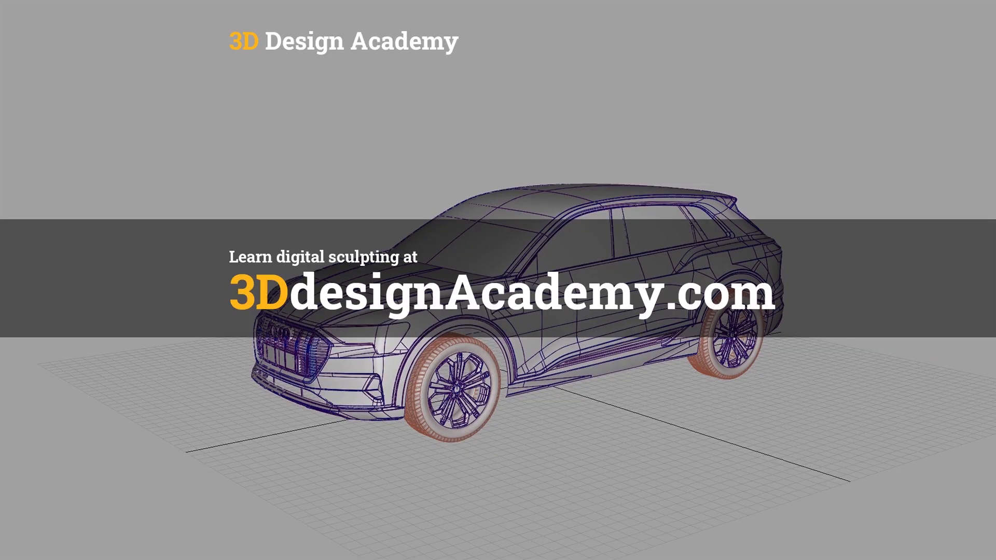